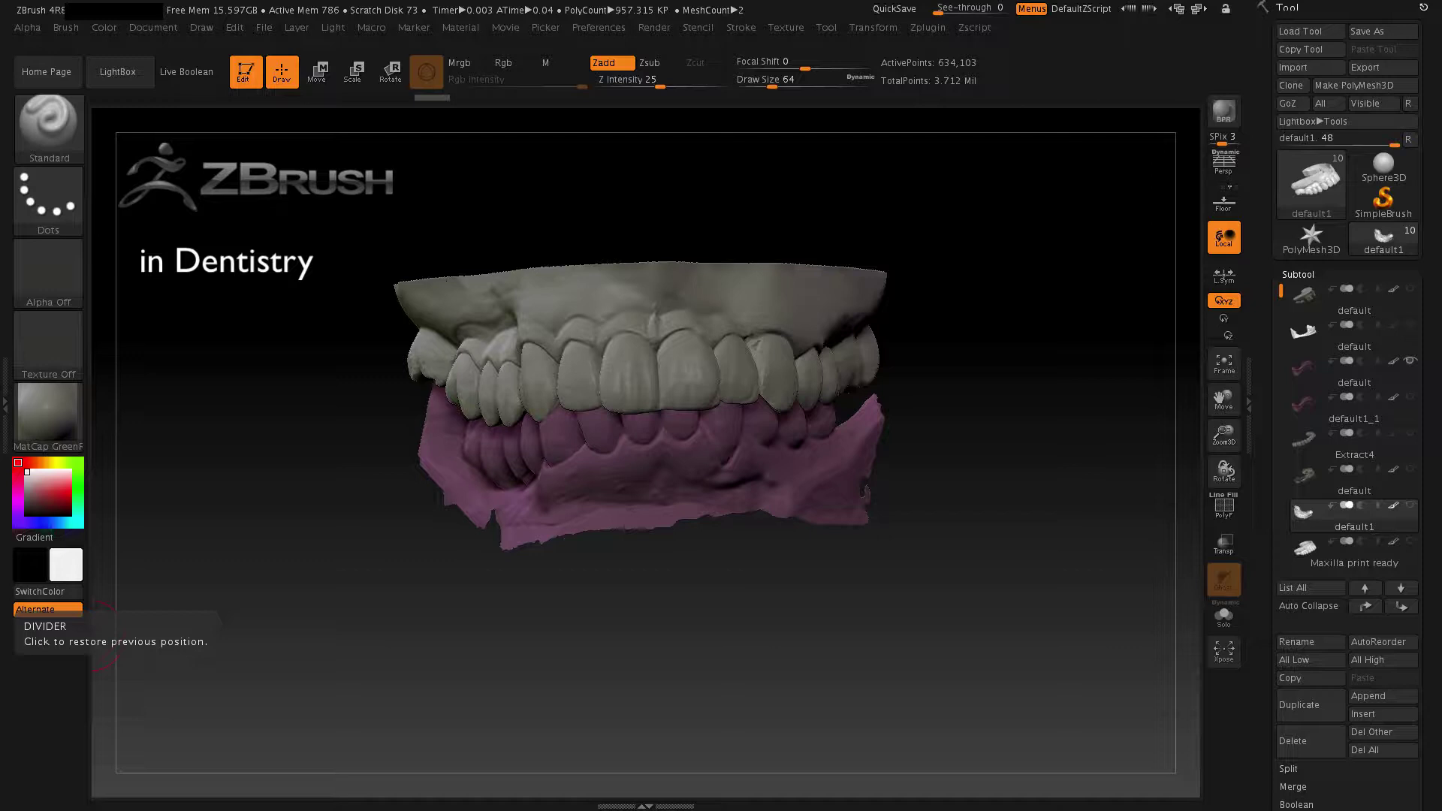
- Hide the purple lower jaw subtool so that only the upper jaw model is shown
{"action": "left_click_drag", "start_coordinate": [674, 624], "coordinate": [811, 636]}
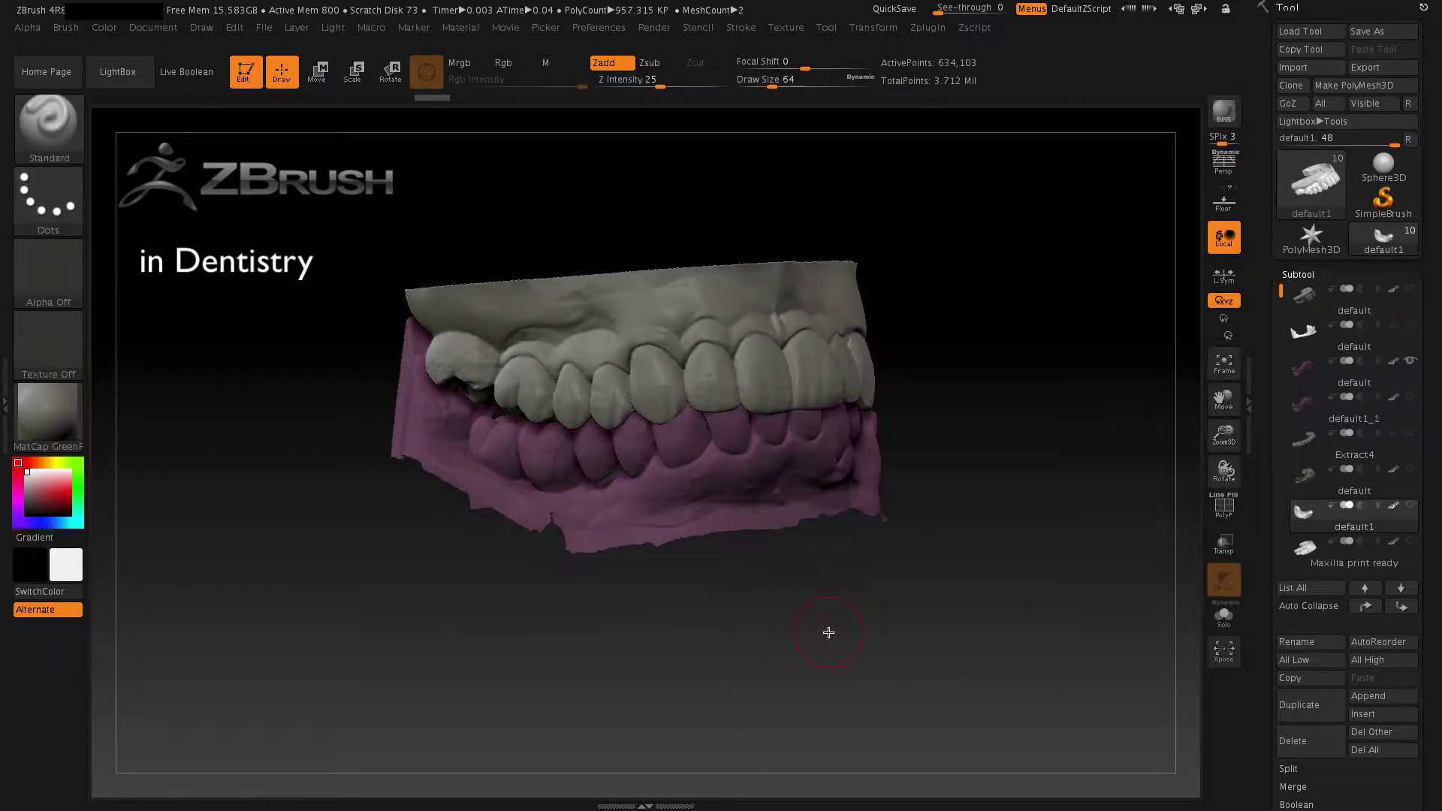
{"action": "mouse_move", "coordinate": [1411, 364]}
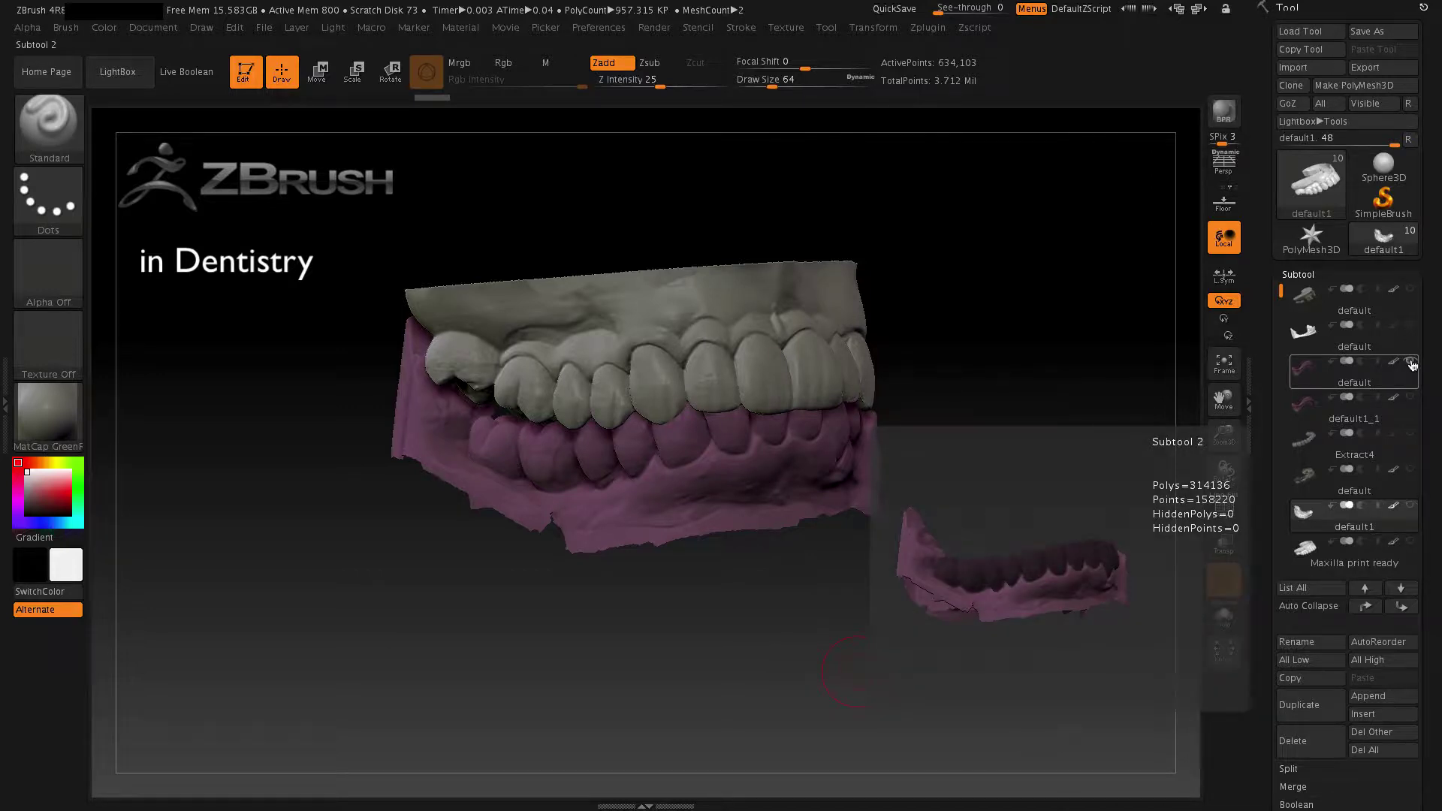
{"action": "left_click", "coordinate": [1411, 363]}
{"action": "left_click_drag", "start_coordinate": [871, 578], "coordinate": [843, 583]}
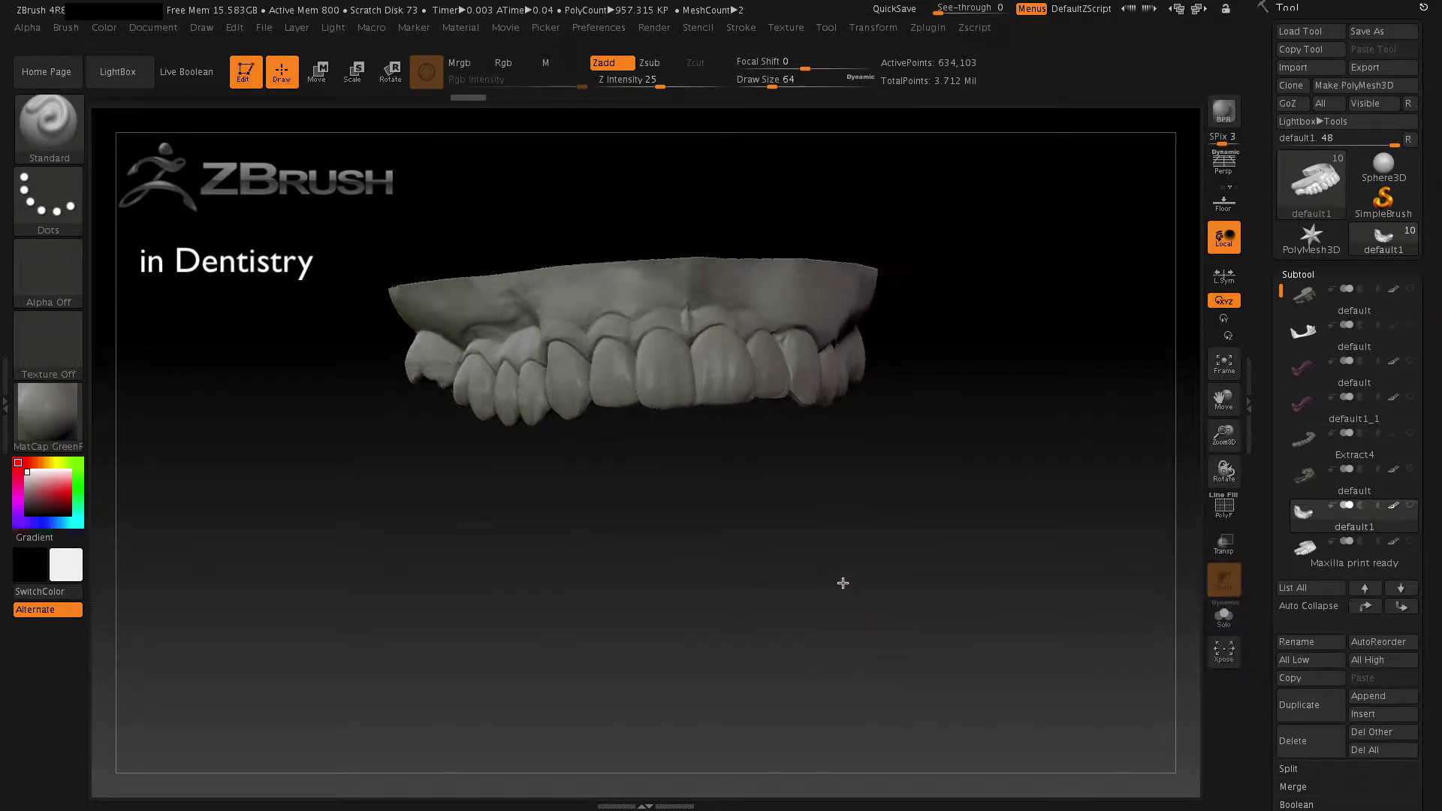
- Mask the outer surfaces of the upper incisors and the adjacent canine with the MaskPen brush
{"action": "mouse_move", "coordinate": [1376, 523]}
{"action": "left_click_drag", "start_coordinate": [871, 573], "coordinate": [932, 566]}
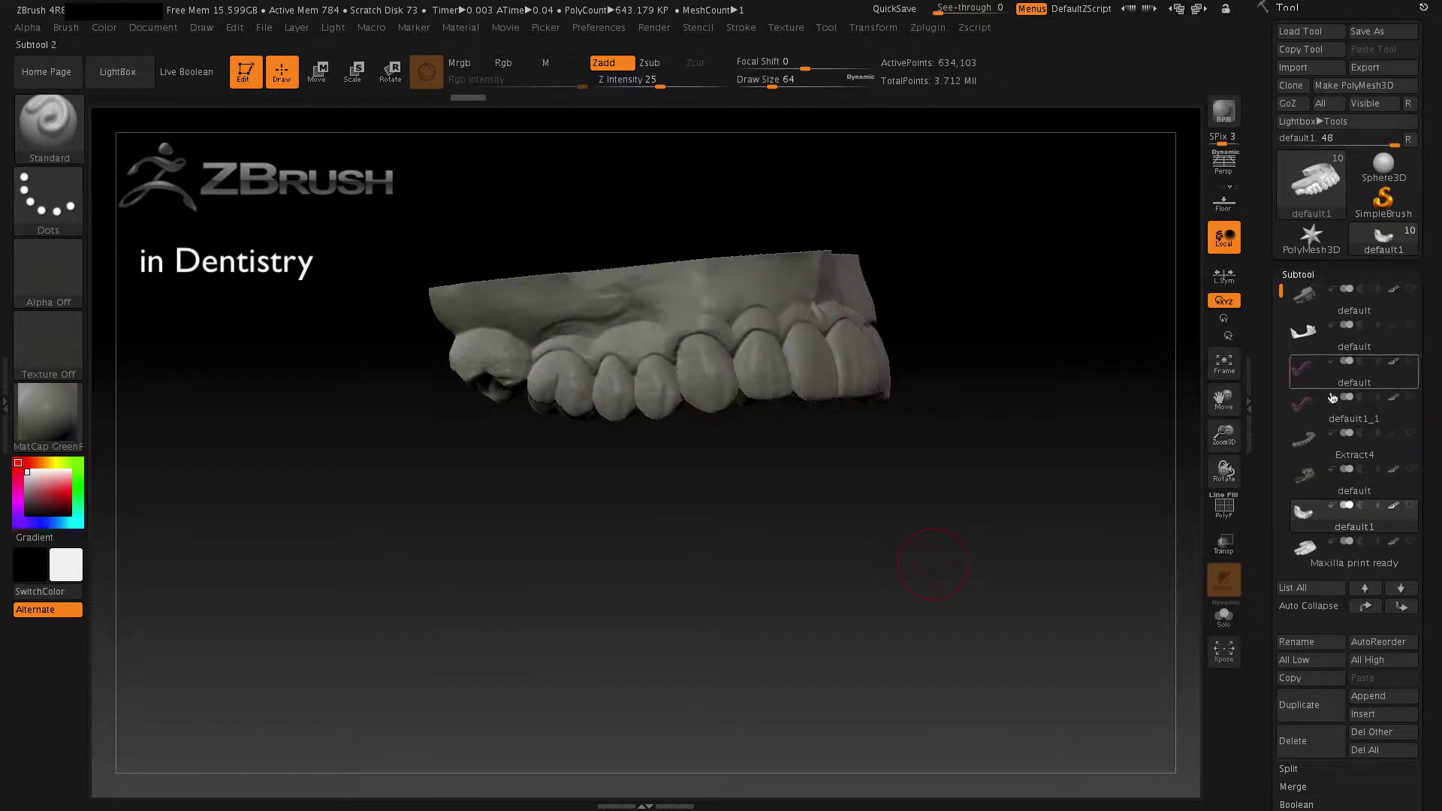
{"action": "mouse_move", "coordinate": [1352, 518]}
{"action": "mouse_move", "coordinate": [742, 537]}
{"action": "left_mouse_down"}
{"action": "mouse_move", "coordinate": [667, 531]}
{"action": "mouse_move", "coordinate": [733, 534]}
{"action": "left_mouse_up"}
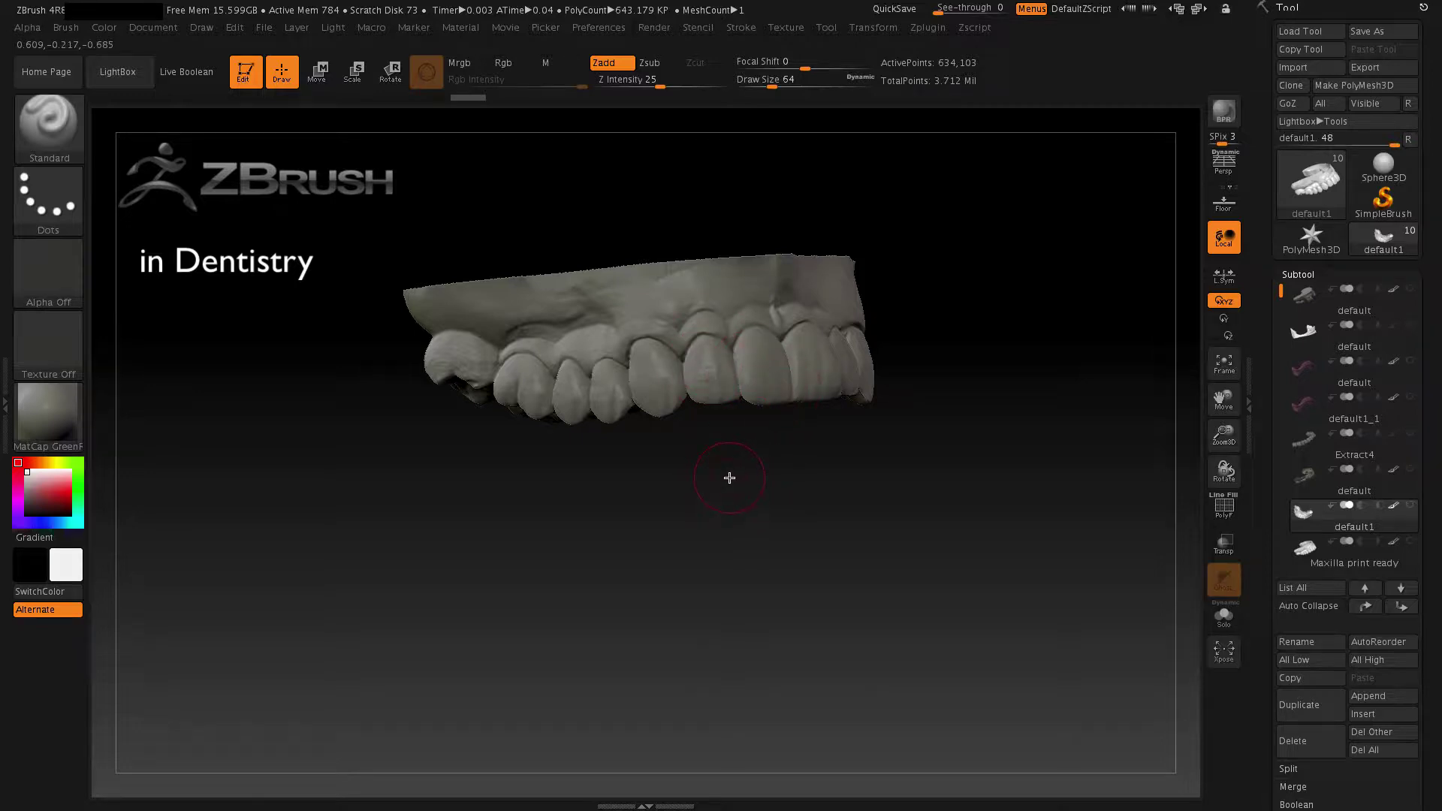
{"action": "key", "text": "ctrl"}
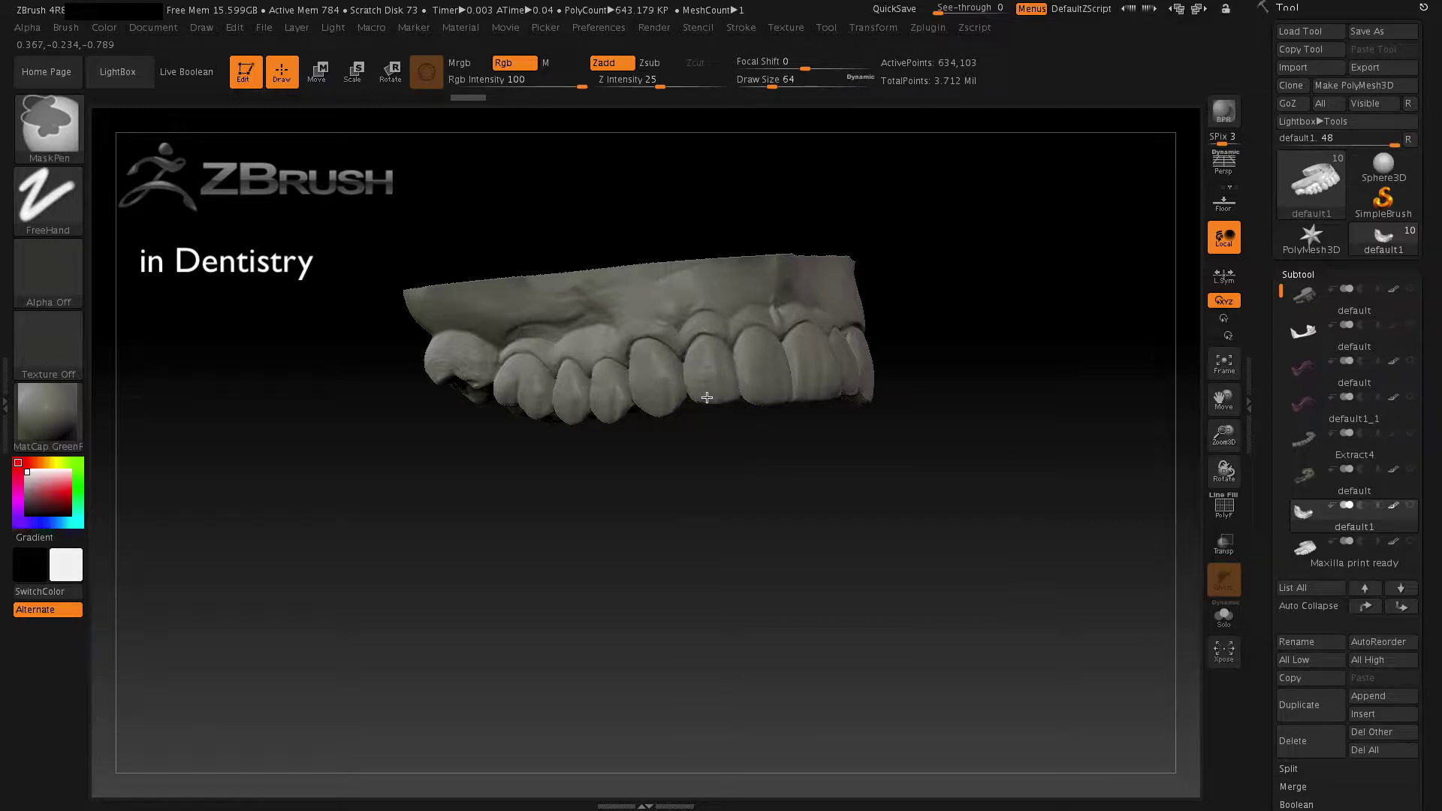
{"action": "mouse_move", "coordinate": [717, 387]}
{"action": "left_mouse_down"}
{"action": "mouse_move", "coordinate": [704, 384]}
{"action": "mouse_move", "coordinate": [766, 396]}
{"action": "mouse_move", "coordinate": [780, 375]}
{"action": "mouse_move", "coordinate": [755, 356]}
{"action": "mouse_move", "coordinate": [801, 394]}
{"action": "mouse_move", "coordinate": [827, 386]}
{"action": "mouse_move", "coordinate": [822, 362]}
{"action": "mouse_move", "coordinate": [801, 358]}
{"action": "left_mouse_up"}
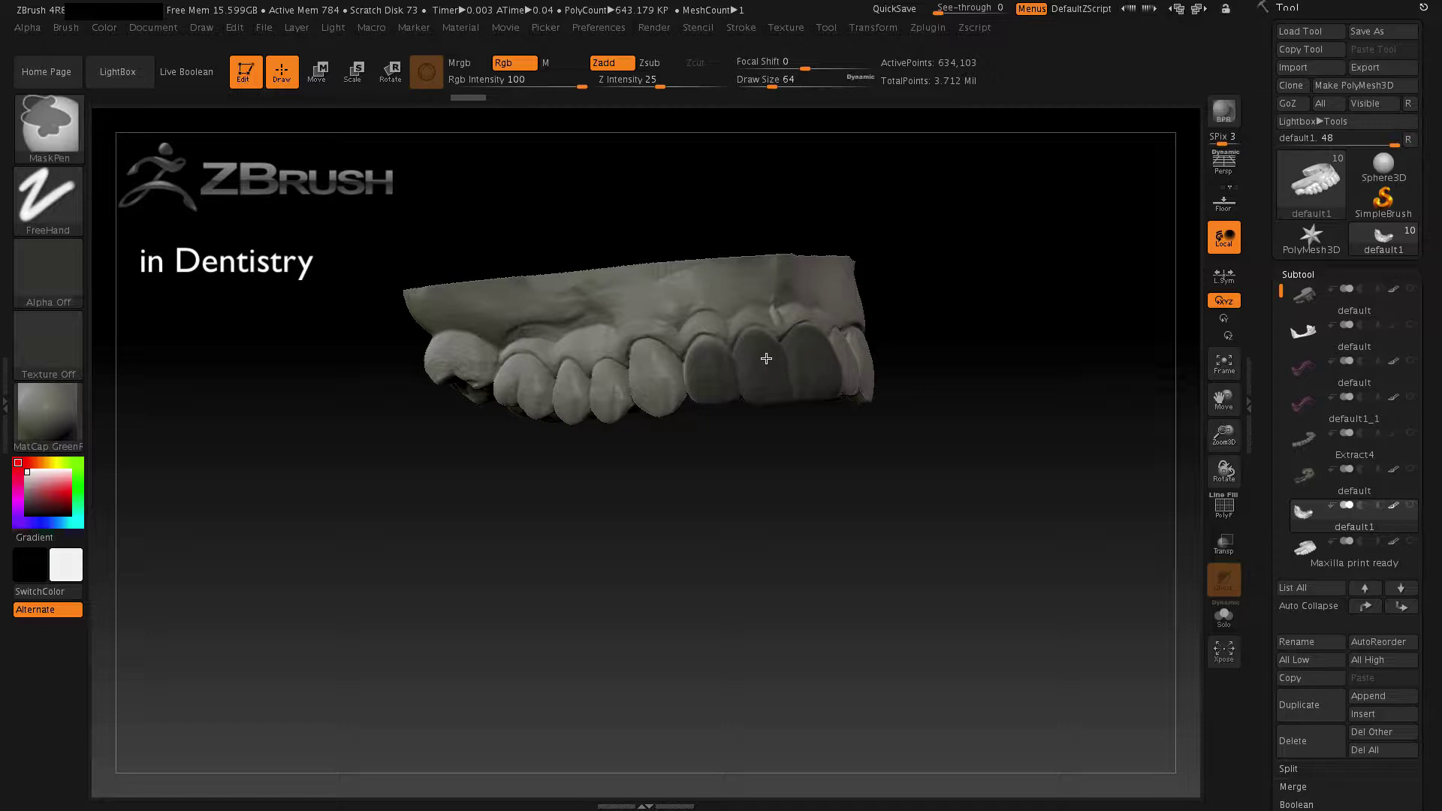
{"action": "mouse_move", "coordinate": [695, 383]}
{"action": "left_mouse_down"}
{"action": "mouse_move", "coordinate": [656, 402]}
{"action": "mouse_move", "coordinate": [643, 360]}
{"action": "mouse_move", "coordinate": [664, 370]}
{"action": "left_mouse_up"}
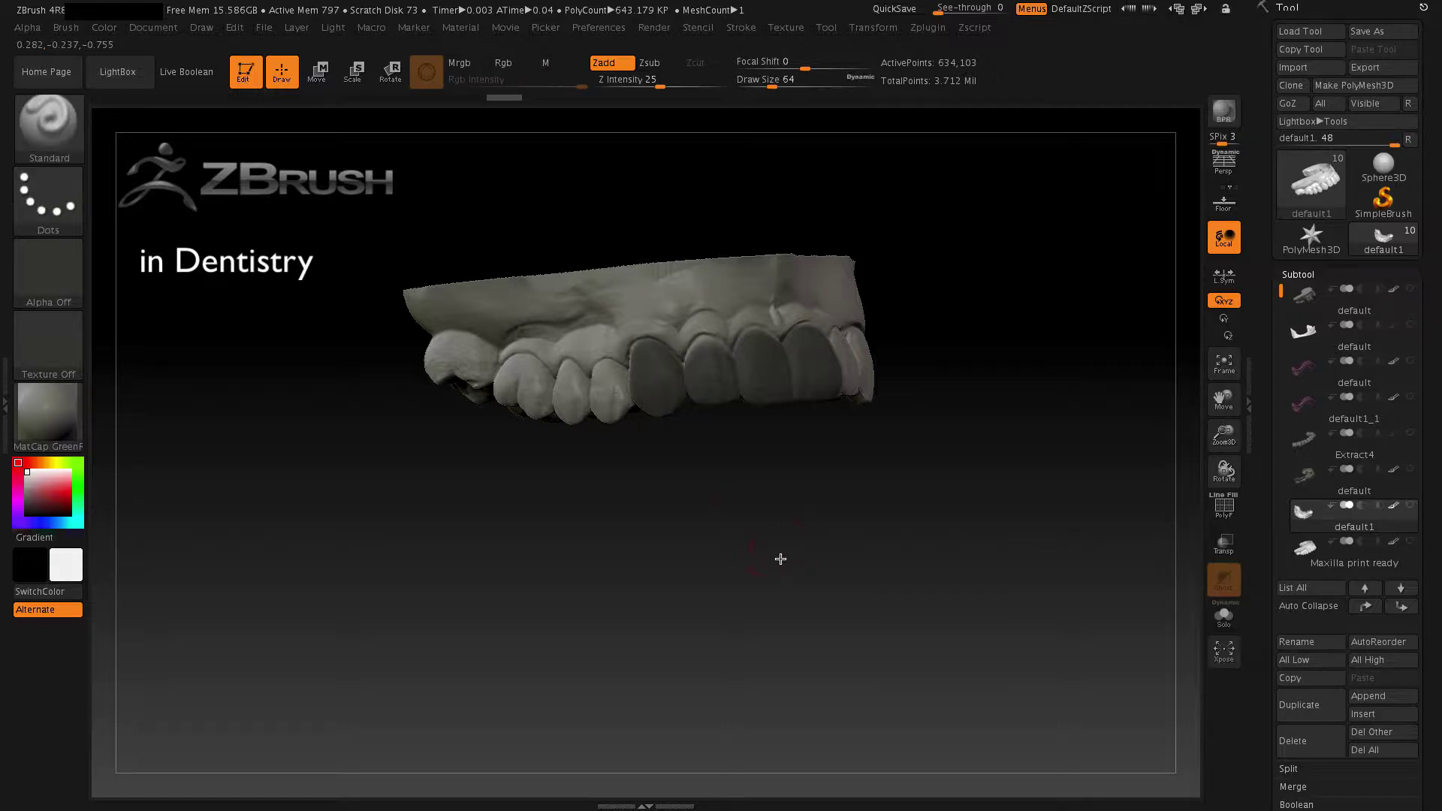
- Set the draw size to 37 and extend the mask over the opposite lateral incisor, canine, premolars and first molar
{"action": "mouse_move", "coordinate": [779, 561]}
{"action": "left_mouse_down"}
{"action": "mouse_move", "coordinate": [734, 567]}
{"action": "mouse_move", "coordinate": [826, 480]}
{"action": "left_mouse_up"}
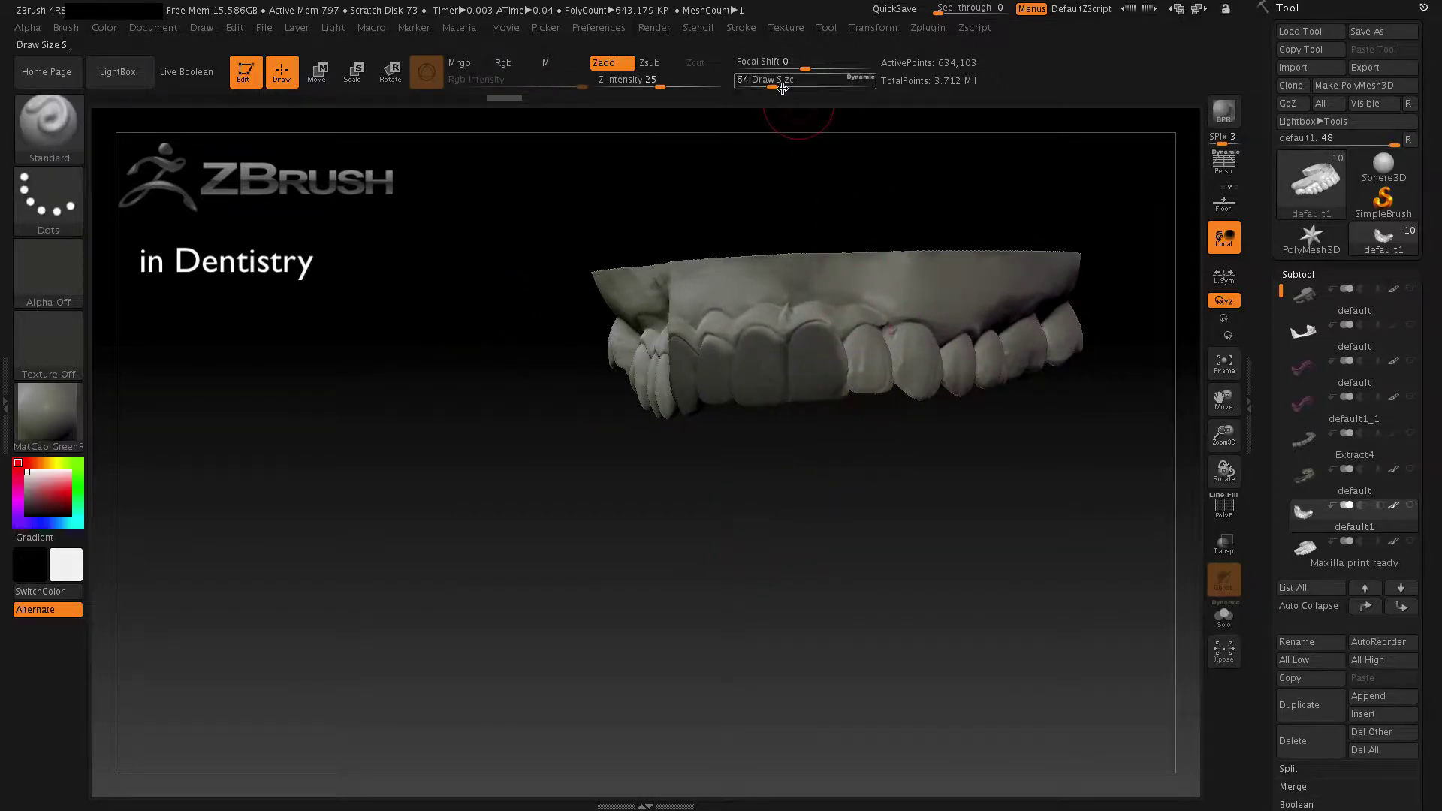
{"action": "mouse_move", "coordinate": [775, 87]}
{"action": "left_mouse_down"}
{"action": "mouse_move", "coordinate": [677, 89]}
{"action": "mouse_move", "coordinate": [692, 90]}
{"action": "left_mouse_up"}
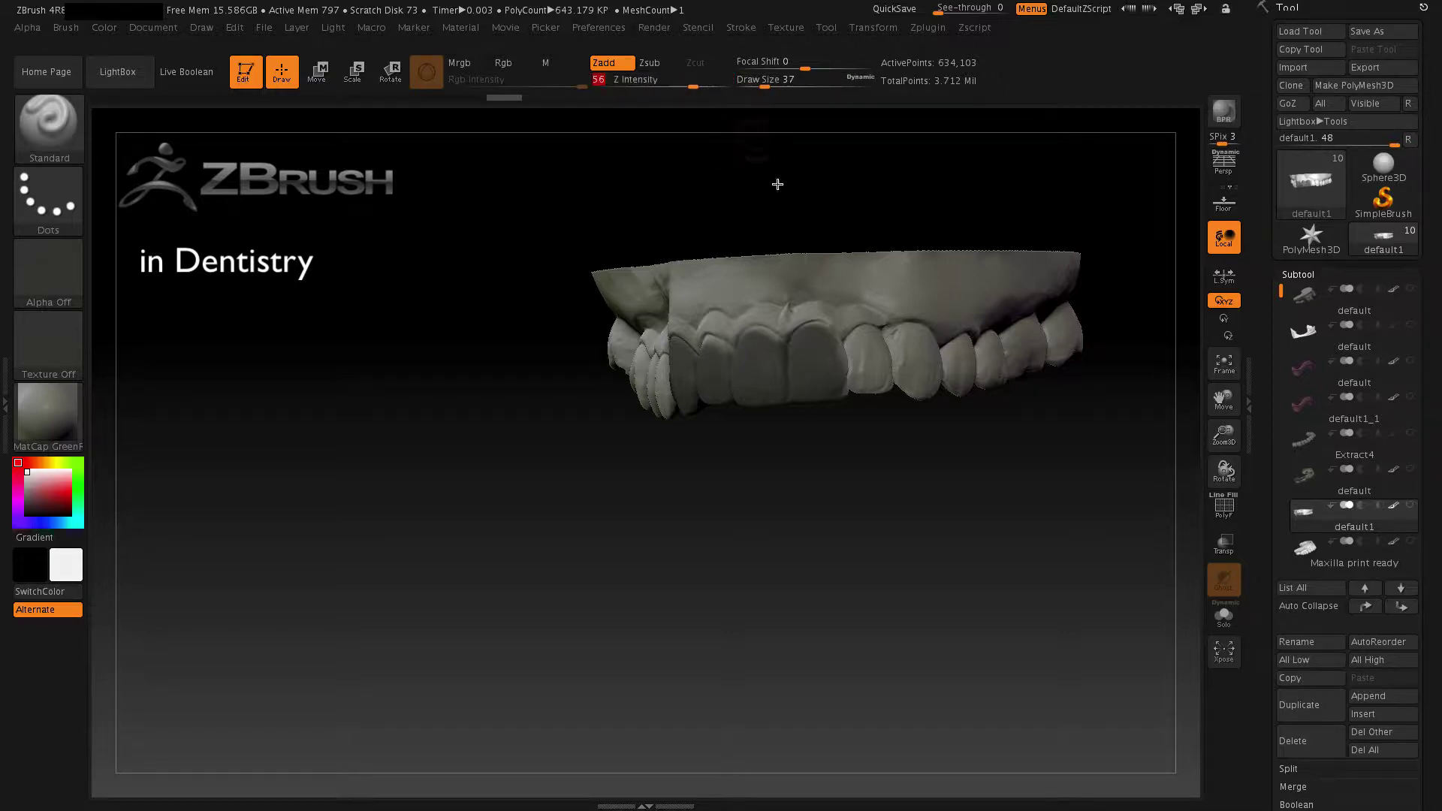
{"action": "mouse_move", "coordinate": [776, 183]}
{"action": "left_mouse_down"}
{"action": "mouse_move", "coordinate": [824, 499]}
{"action": "mouse_move", "coordinate": [834, 431]}
{"action": "left_mouse_up"}
{"action": "key", "text": "ctrl"}
{"action": "mouse_move", "coordinate": [828, 381]}
{"action": "left_mouse_down", "text": "ctrl"}
{"action": "mouse_move", "coordinate": [828, 352]}
{"action": "mouse_move", "coordinate": [851, 376]}
{"action": "mouse_move", "coordinate": [839, 387]}
{"action": "left_mouse_up", "text": "ctrl"}
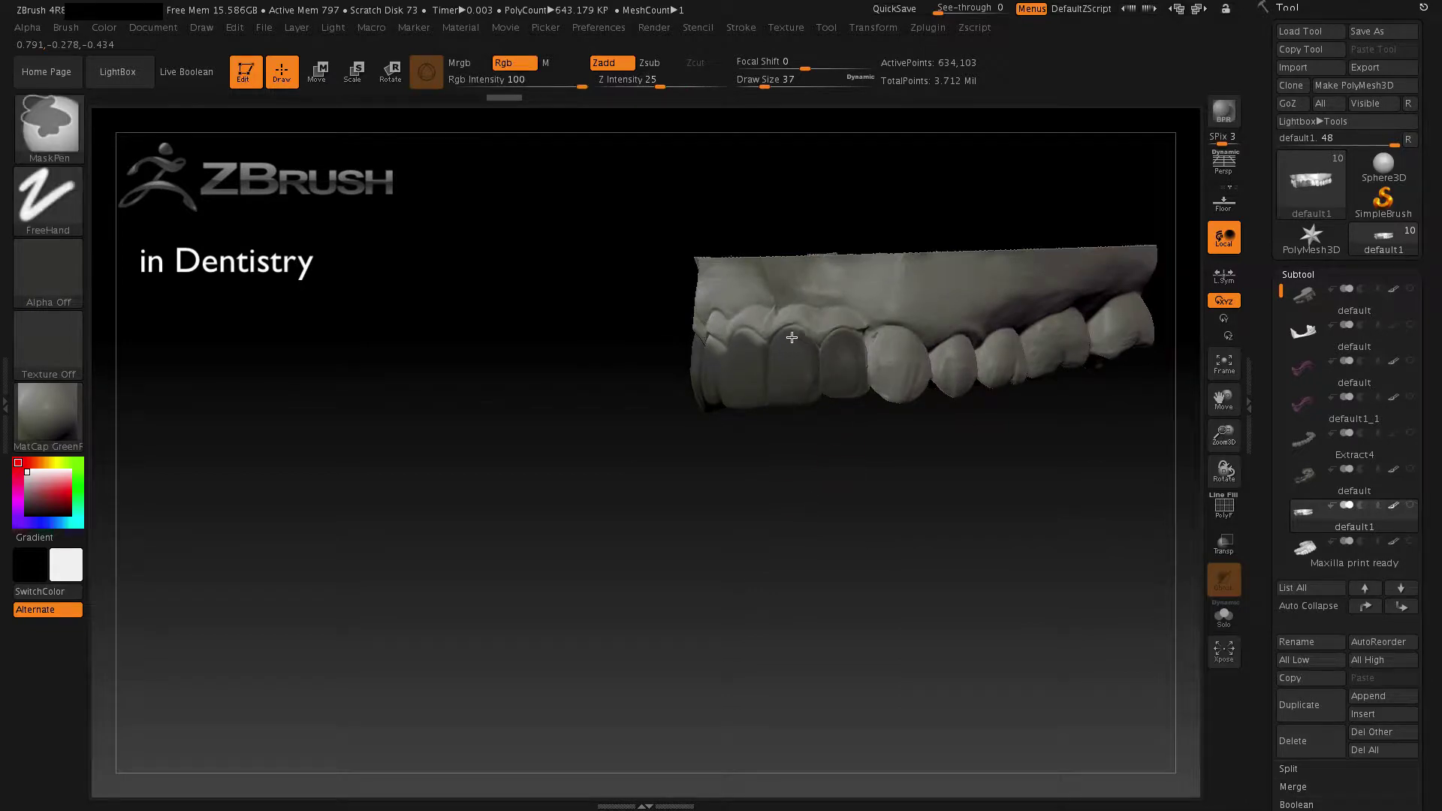
{"action": "mouse_move", "coordinate": [792, 337]}
{"action": "left_mouse_down", "text": "ctrl"}
{"action": "mouse_move", "coordinate": [747, 341]}
{"action": "mouse_move", "coordinate": [766, 339]}
{"action": "left_mouse_up", "text": "ctrl"}
{"action": "mouse_move", "coordinate": [904, 390]}
{"action": "left_mouse_down", "text": "ctrl"}
{"action": "mouse_move", "coordinate": [873, 375]}
{"action": "mouse_move", "coordinate": [894, 337]}
{"action": "mouse_move", "coordinate": [901, 389]}
{"action": "left_mouse_up", "text": "ctrl"}
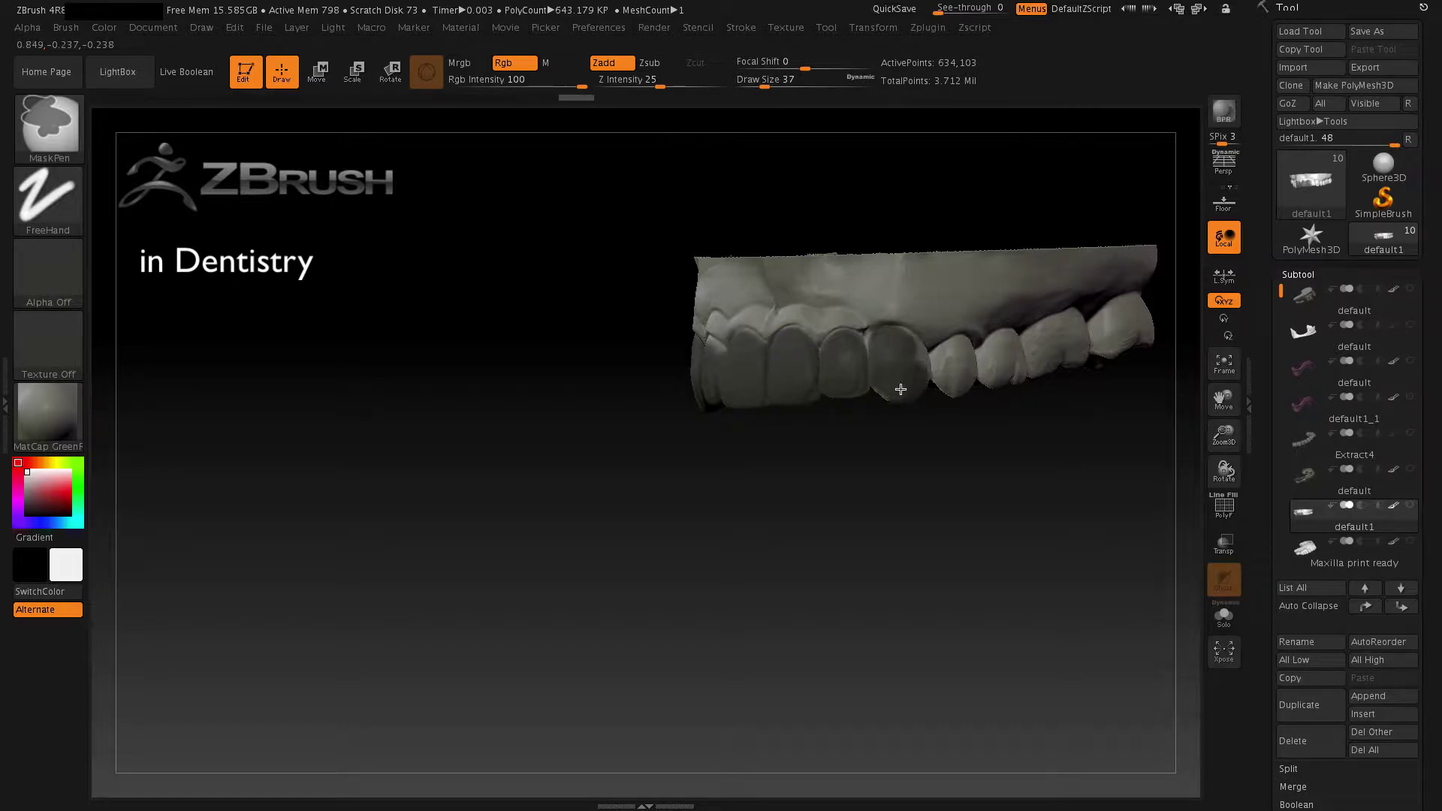
{"action": "mouse_move", "coordinate": [889, 340]}
{"action": "left_mouse_down", "text": "ctrl"}
{"action": "mouse_move", "coordinate": [949, 380]}
{"action": "mouse_move", "coordinate": [937, 366]}
{"action": "mouse_move", "coordinate": [955, 347]}
{"action": "mouse_move", "coordinate": [951, 383]}
{"action": "mouse_move", "coordinate": [965, 342]}
{"action": "mouse_move", "coordinate": [986, 380]}
{"action": "mouse_move", "coordinate": [1009, 344]}
{"action": "mouse_move", "coordinate": [1009, 372]}
{"action": "mouse_move", "coordinate": [1040, 368]}
{"action": "mouse_move", "coordinate": [1065, 324]}
{"action": "mouse_move", "coordinate": [1055, 362]}
{"action": "mouse_move", "coordinate": [1087, 351]}
{"action": "left_mouse_up", "text": "ctrl"}
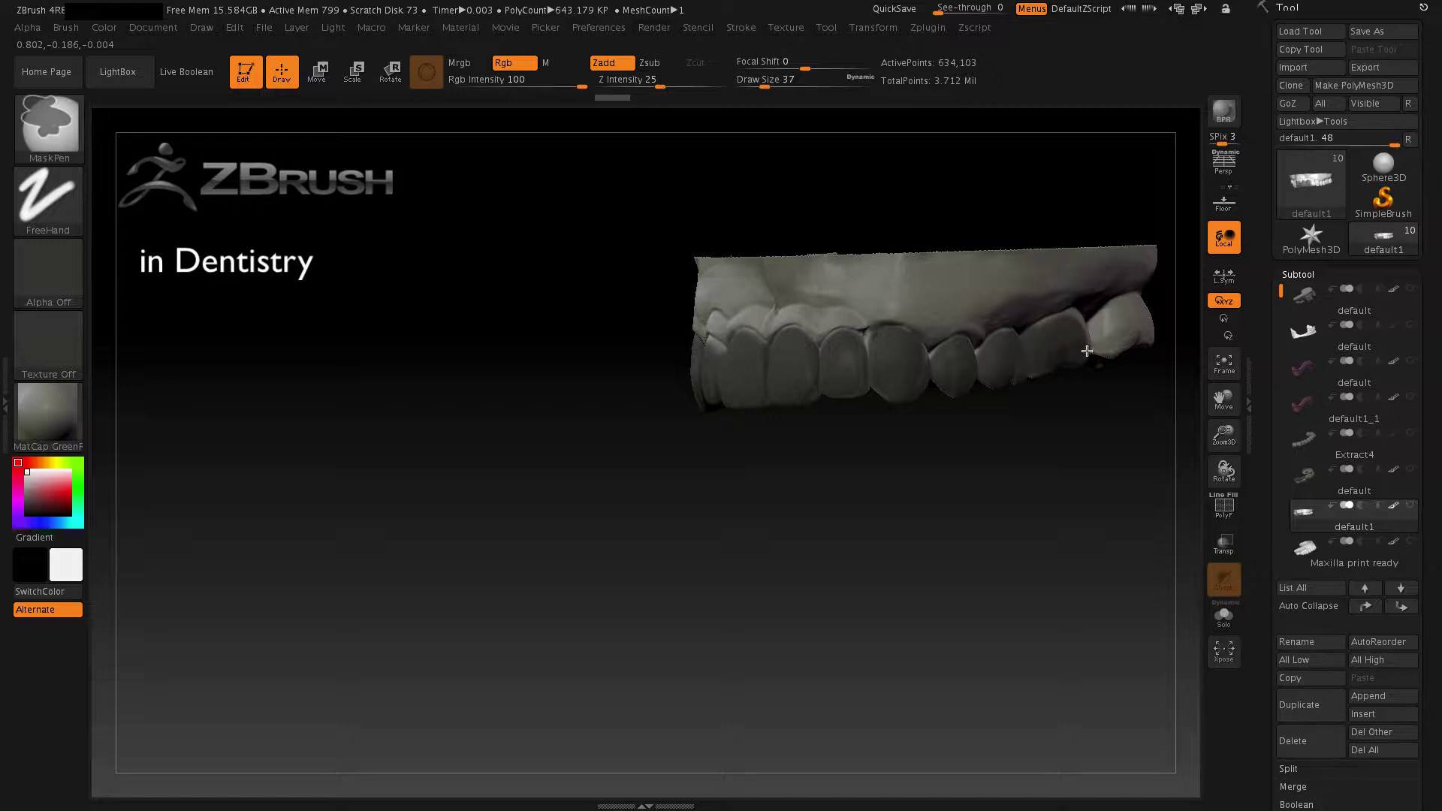
- Mask the last molar on this side and continue the mask over the chewing surfaces of the neighbouring teeth
{"action": "mouse_move", "coordinate": [1223, 398]}
{"action": "left_mouse_down"}
{"action": "mouse_move", "coordinate": [1085, 440]}
{"action": "mouse_move", "coordinate": [912, 532]}
{"action": "left_mouse_up"}
{"action": "key", "text": "ctrl"}
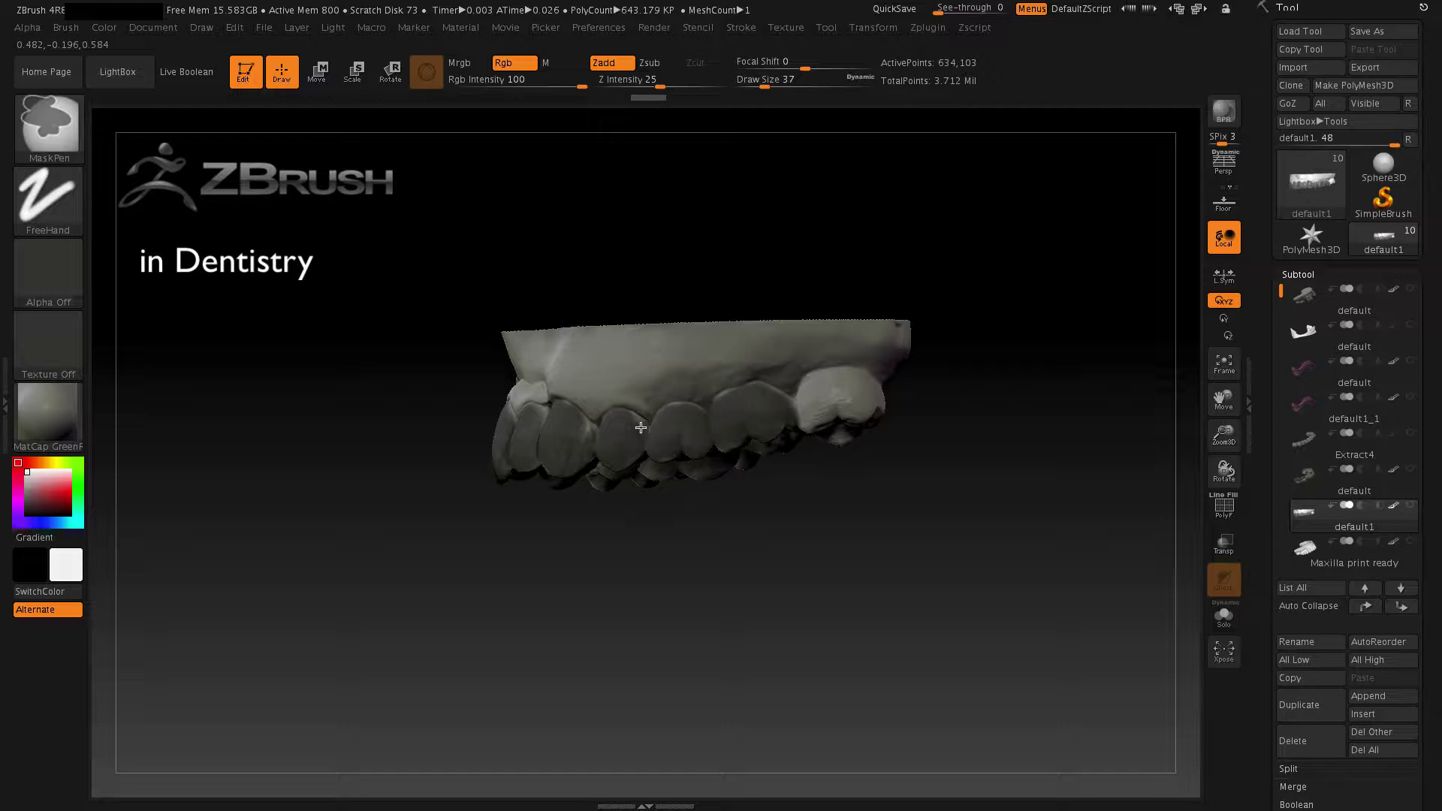
{"action": "mouse_move", "coordinate": [773, 418]}
{"action": "left_mouse_down", "text": "ctrl"}
{"action": "mouse_move", "coordinate": [850, 385]}
{"action": "mouse_move", "coordinate": [838, 409]}
{"action": "mouse_move", "coordinate": [859, 403]}
{"action": "left_mouse_up", "text": "ctrl"}
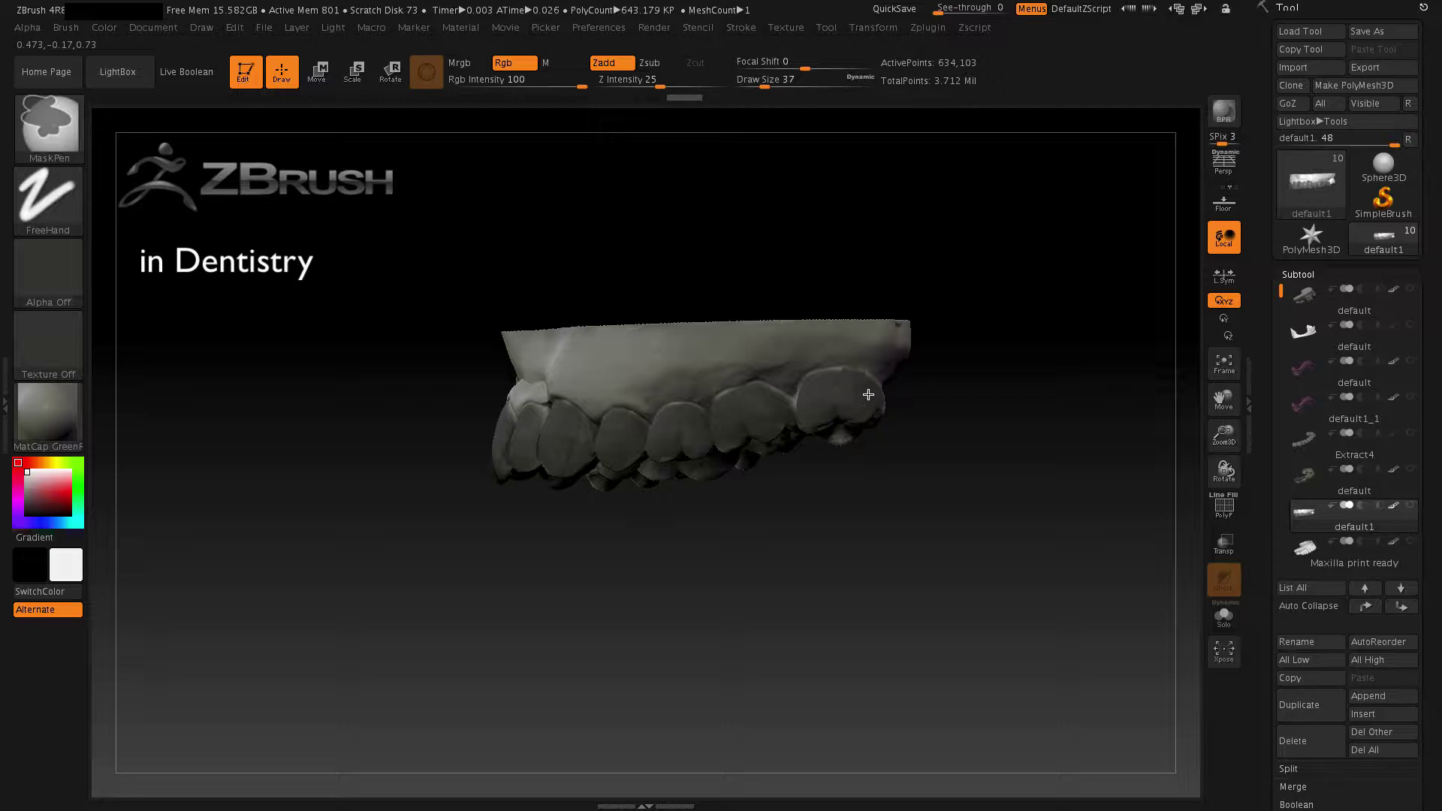
{"action": "mouse_move", "coordinate": [844, 573]}
{"action": "left_mouse_down"}
{"action": "mouse_move", "coordinate": [854, 403]}
{"action": "mouse_move", "coordinate": [831, 461]}
{"action": "mouse_move", "coordinate": [810, 471]}
{"action": "mouse_move", "coordinate": [855, 462]}
{"action": "mouse_move", "coordinate": [836, 430]}
{"action": "mouse_move", "coordinate": [818, 431]}
{"action": "mouse_move", "coordinate": [778, 487]}
{"action": "mouse_move", "coordinate": [737, 498]}
{"action": "mouse_move", "coordinate": [723, 429]}
{"action": "mouse_move", "coordinate": [751, 470]}
{"action": "mouse_move", "coordinate": [780, 446]}
{"action": "left_mouse_up"}
{"action": "key", "text": "ctrl"}
{"action": "mouse_move", "coordinate": [736, 490]}
{"action": "left_mouse_down", "text": "ctrl"}
{"action": "mouse_move", "coordinate": [710, 447]}
{"action": "mouse_move", "coordinate": [680, 470]}
{"action": "mouse_move", "coordinate": [653, 428]}
{"action": "mouse_move", "coordinate": [690, 450]}
{"action": "mouse_move", "coordinate": [670, 430]}
{"action": "mouse_move", "coordinate": [614, 467]}
{"action": "mouse_move", "coordinate": [621, 456]}
{"action": "mouse_move", "coordinate": [588, 439]}
{"action": "mouse_move", "coordinate": [574, 480]}
{"action": "mouse_move", "coordinate": [559, 479]}
{"action": "left_mouse_up", "text": "ctrl"}
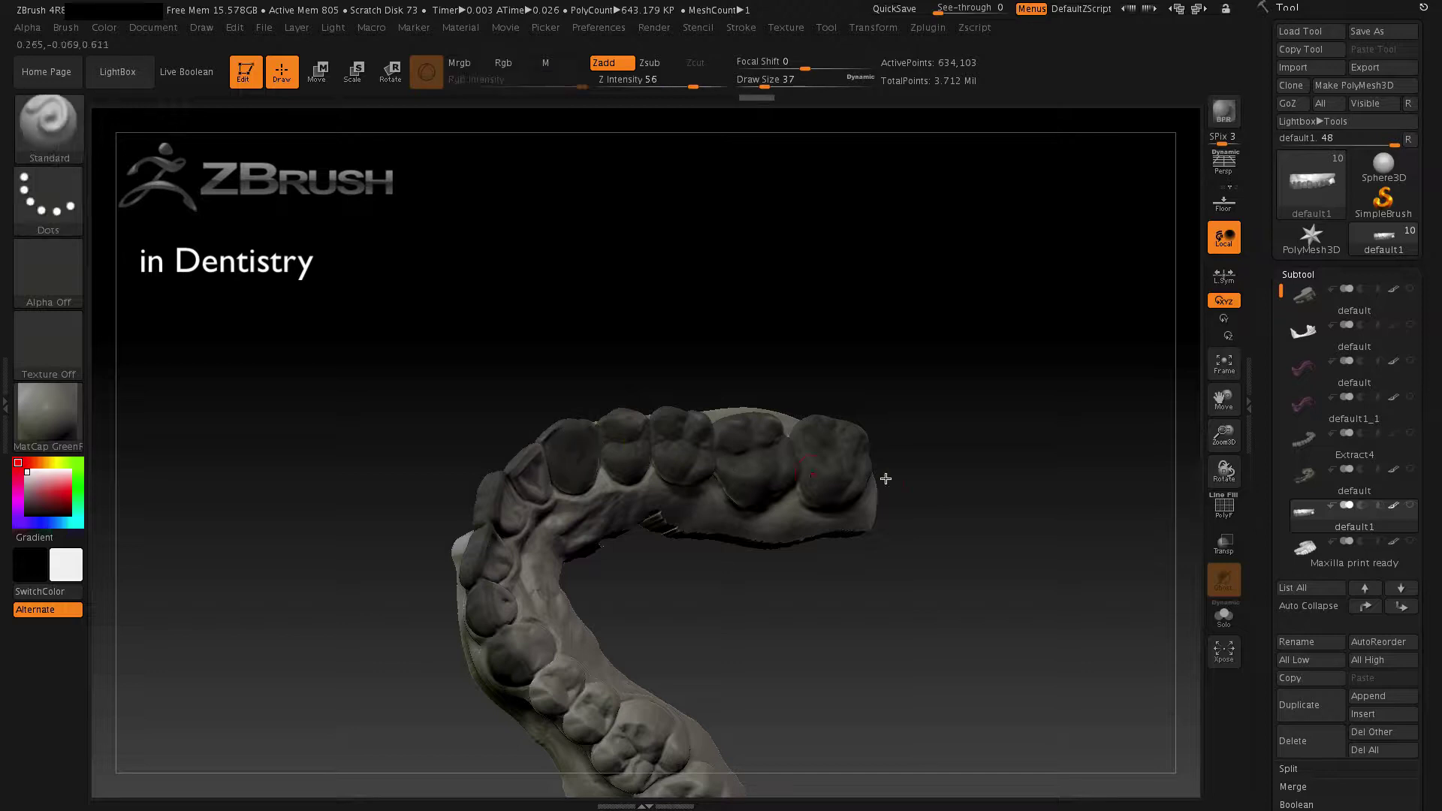
- Extend the mask over the inner surfaces of the teeth on the masked side and the front teeth
{"action": "mouse_move", "coordinate": [885, 476]}
{"action": "left_mouse_down"}
{"action": "mouse_move", "coordinate": [966, 403]}
{"action": "mouse_move", "coordinate": [901, 301]}
{"action": "left_mouse_up"}
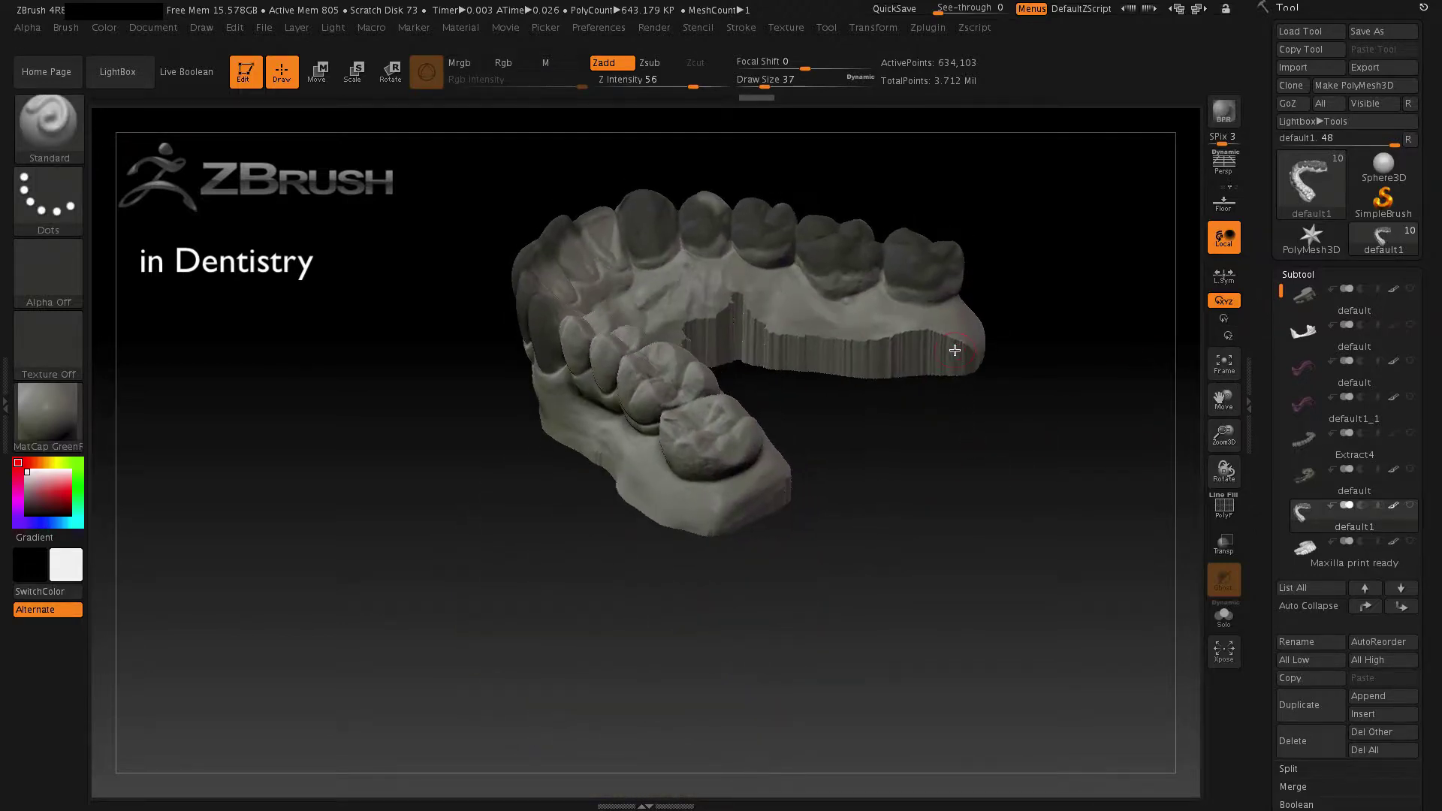
{"action": "key", "text": "ctrl"}
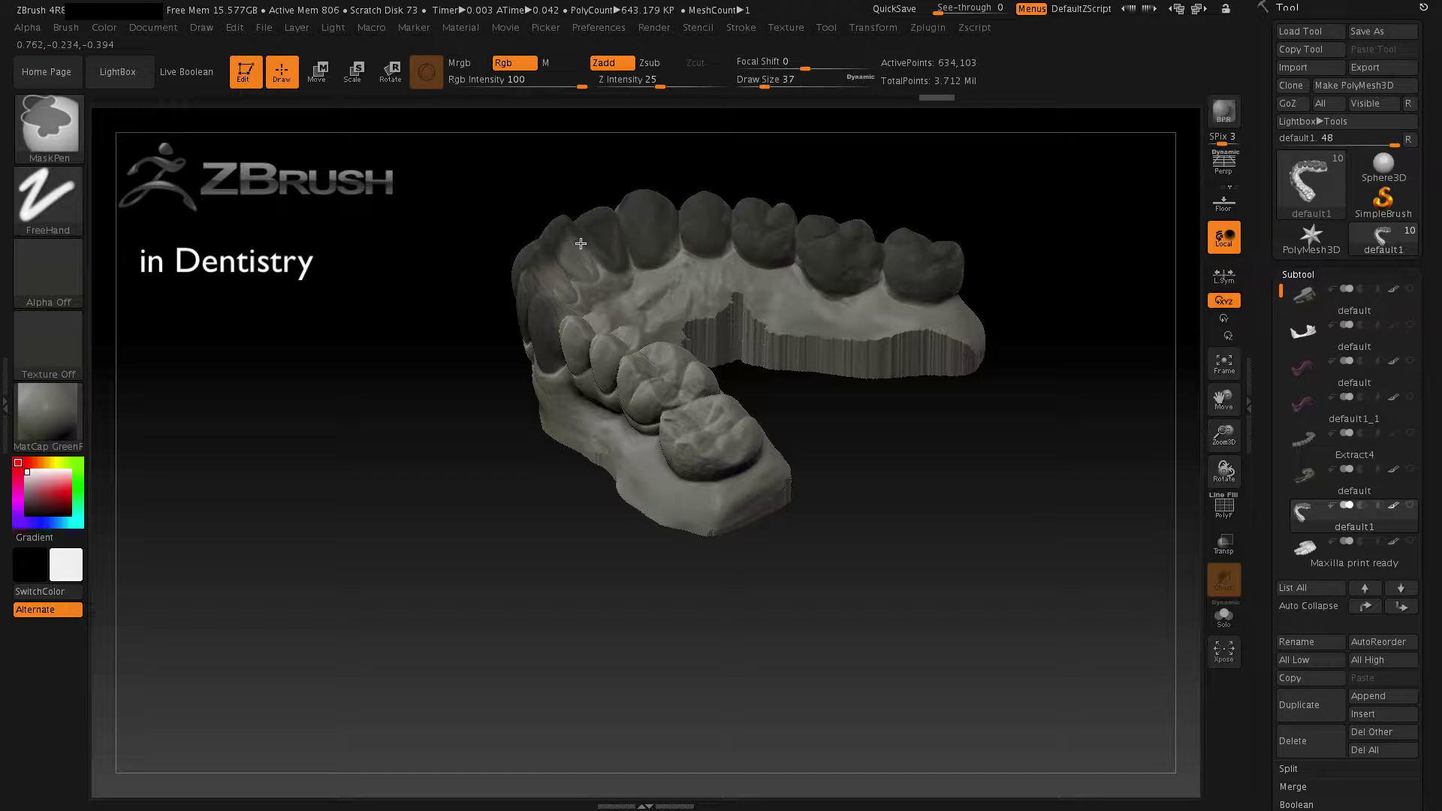
{"action": "right_click_drag", "start_coordinate": [587, 268], "coordinate": [503, 275]}
{"action": "mouse_move", "coordinate": [503, 275]}
{"action": "left_mouse_down", "text": "ctrl"}
{"action": "mouse_move", "coordinate": [517, 297]}
{"action": "mouse_move", "coordinate": [535, 283]}
{"action": "mouse_move", "coordinate": [502, 278]}
{"action": "mouse_move", "coordinate": [475, 296]}
{"action": "mouse_move", "coordinate": [478, 315]}
{"action": "mouse_move", "coordinate": [504, 319]}
{"action": "mouse_move", "coordinate": [494, 308]}
{"action": "mouse_move", "coordinate": [465, 335]}
{"action": "left_mouse_up", "text": "ctrl"}
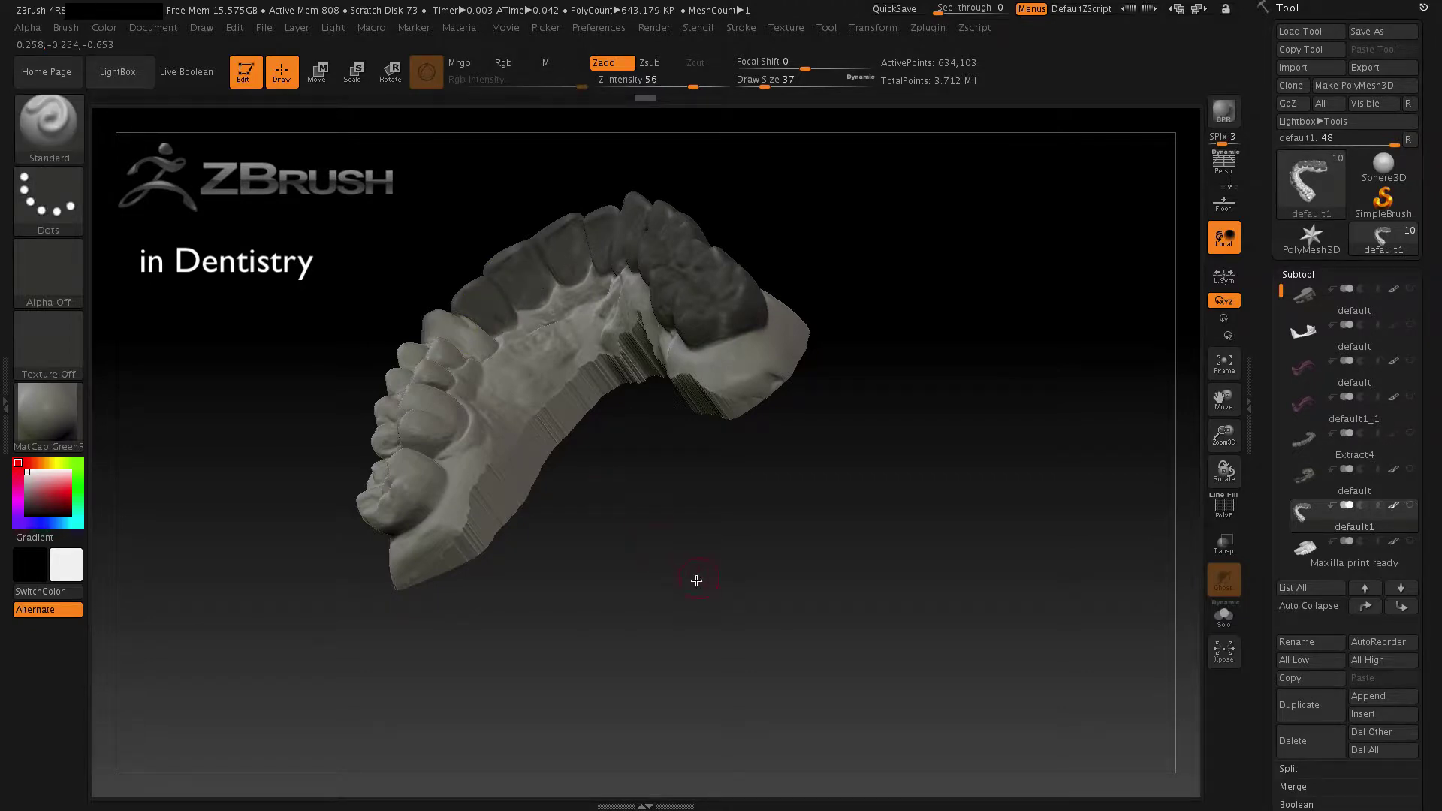
- Mask the premolars and molars on the other side of the arch, covering their chewing, inner and outer surfaces
{"action": "left_click_drag", "start_coordinate": [695, 579], "coordinate": [621, 564]}
{"action": "mouse_move", "coordinate": [458, 331]}
{"action": "left_mouse_down", "text": "ctrl"}
{"action": "mouse_move", "coordinate": [440, 311]}
{"action": "mouse_move", "coordinate": [454, 349]}
{"action": "mouse_move", "coordinate": [487, 347]}
{"action": "mouse_move", "coordinate": [479, 319]}
{"action": "mouse_move", "coordinate": [386, 394]}
{"action": "mouse_move", "coordinate": [412, 387]}
{"action": "mouse_move", "coordinate": [387, 387]}
{"action": "mouse_move", "coordinate": [368, 477]}
{"action": "mouse_move", "coordinate": [393, 466]}
{"action": "mouse_move", "coordinate": [405, 432]}
{"action": "mouse_move", "coordinate": [417, 473]}
{"action": "mouse_move", "coordinate": [376, 443]}
{"action": "mouse_move", "coordinate": [354, 459]}
{"action": "mouse_move", "coordinate": [380, 526]}
{"action": "mouse_move", "coordinate": [357, 560]}
{"action": "mouse_move", "coordinate": [335, 533]}
{"action": "mouse_move", "coordinate": [331, 556]}
{"action": "mouse_move", "coordinate": [352, 492]}
{"action": "left_mouse_up", "text": "ctrl"}
{"action": "mouse_move", "coordinate": [312, 313]}
{"action": "left_mouse_down"}
{"action": "mouse_move", "coordinate": [463, 311]}
{"action": "mouse_move", "coordinate": [332, 516]}
{"action": "mouse_move", "coordinate": [308, 499]}
{"action": "mouse_move", "coordinate": [308, 545]}
{"action": "mouse_move", "coordinate": [318, 527]}
{"action": "left_mouse_up"}
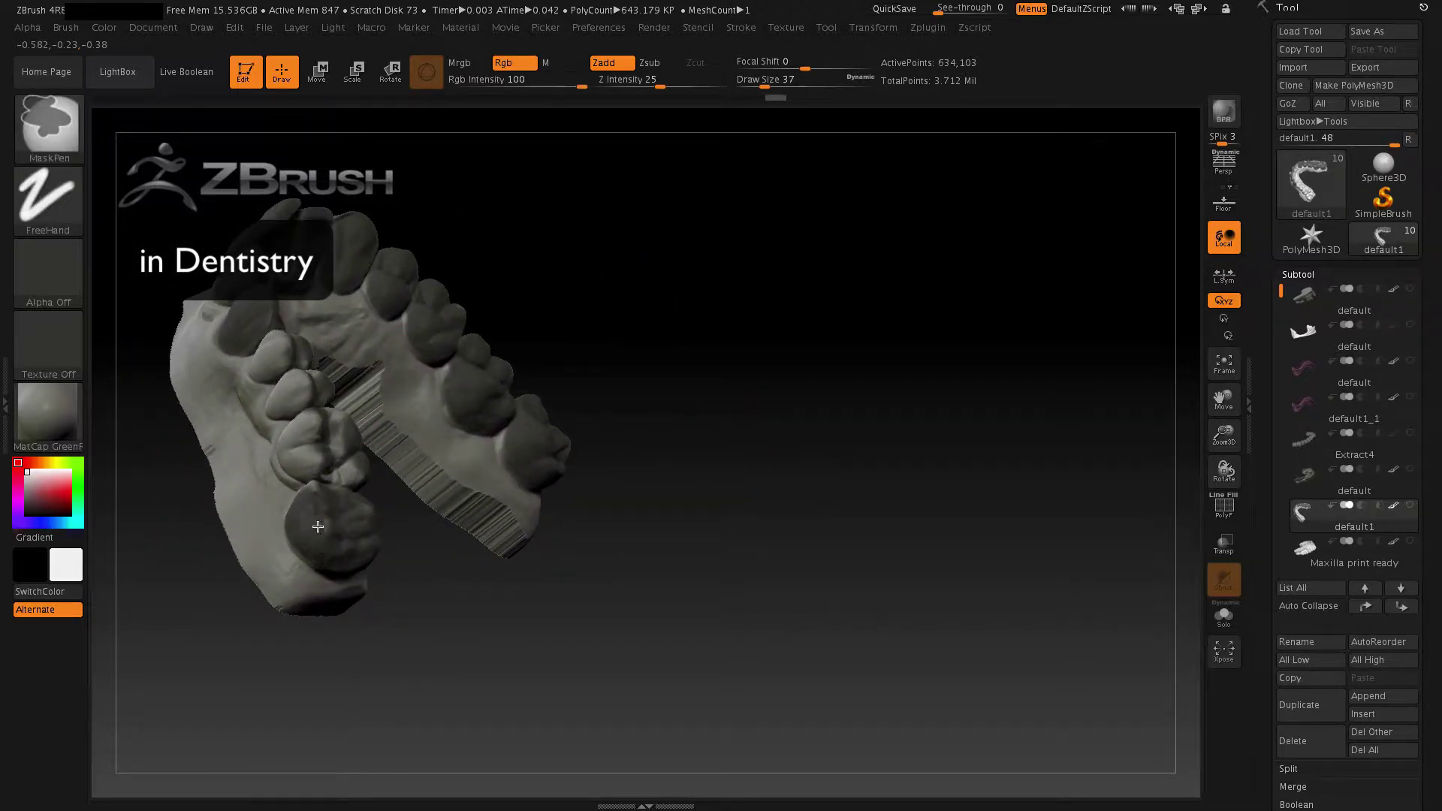
{"action": "mouse_move", "coordinate": [483, 599]}
{"action": "left_mouse_down"}
{"action": "mouse_move", "coordinate": [399, 534]}
{"action": "mouse_move", "coordinate": [295, 316]}
{"action": "left_mouse_up"}
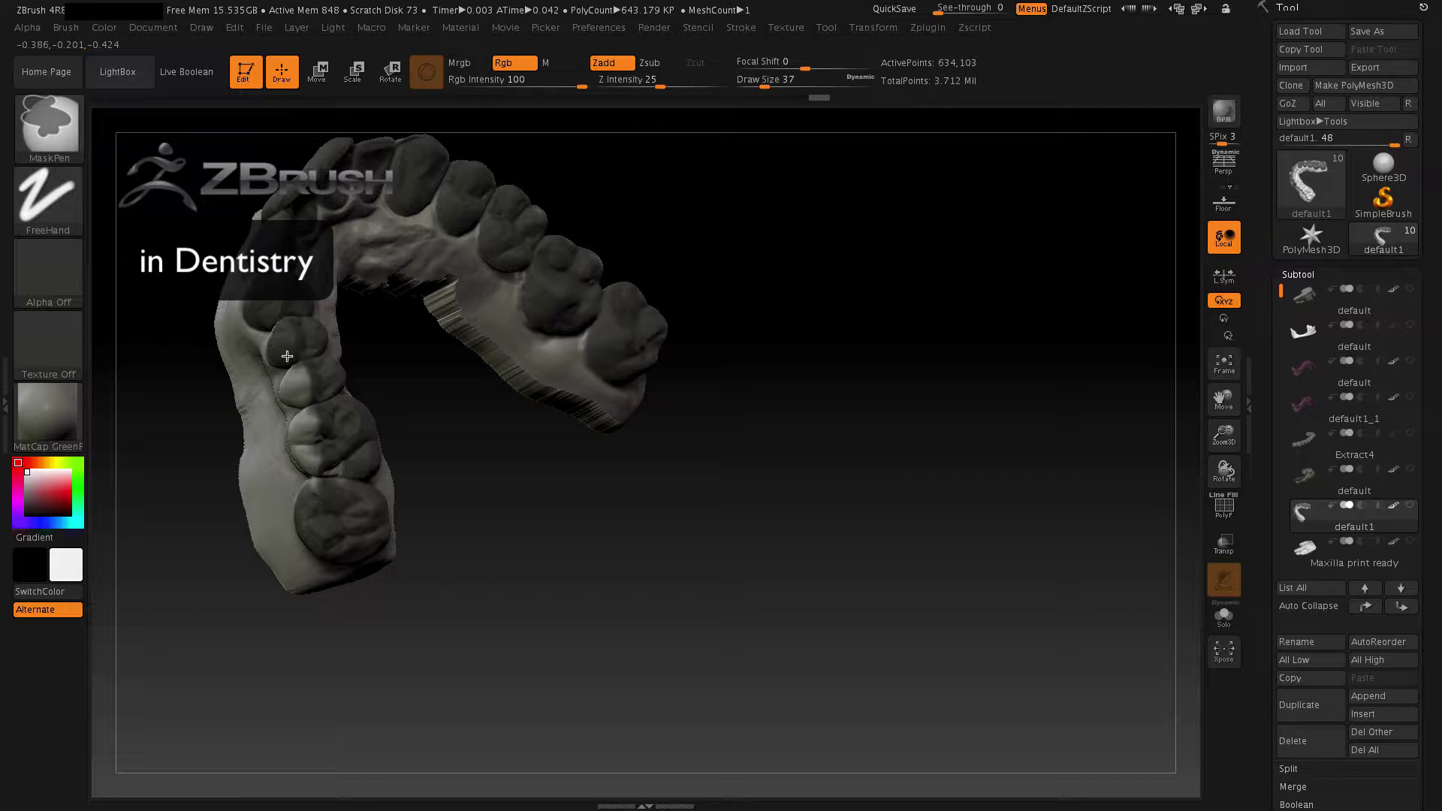
{"action": "mouse_move", "coordinate": [287, 356]}
{"action": "left_mouse_down", "text": "ctrl"}
{"action": "mouse_move", "coordinate": [298, 437]}
{"action": "mouse_move", "coordinate": [335, 500]}
{"action": "left_mouse_up", "text": "ctrl"}
{"action": "mouse_move", "coordinate": [421, 548]}
{"action": "left_mouse_down"}
{"action": "mouse_move", "coordinate": [557, 622]}
{"action": "mouse_move", "coordinate": [571, 612]}
{"action": "left_mouse_up"}
{"action": "left_click_drag", "start_coordinate": [313, 322], "coordinate": [316, 384], "text": "ctrl"}
{"action": "mouse_move", "coordinate": [342, 403]}
{"action": "left_mouse_down", "text": "ctrl"}
{"action": "mouse_move", "coordinate": [323, 436]}
{"action": "mouse_move", "coordinate": [340, 564]}
{"action": "left_mouse_up", "text": "ctrl"}
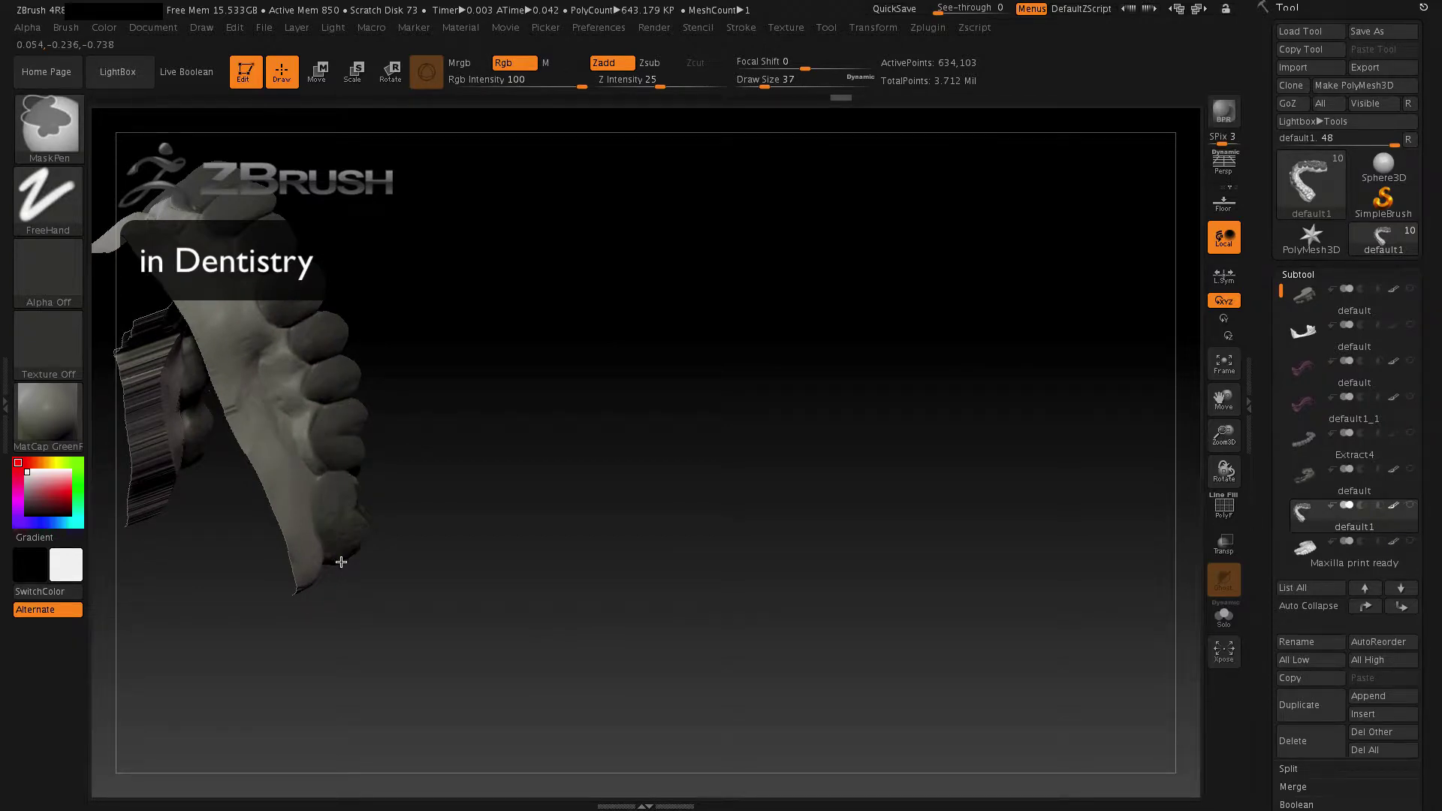
- Check the outer side of the whole arch and fill the remaining gaps in the tooth mask with MaskPen
{"action": "mouse_move", "coordinate": [601, 602]}
{"action": "left_mouse_down"}
{"action": "mouse_move", "coordinate": [583, 589]}
{"action": "mouse_move", "coordinate": [721, 455]}
{"action": "mouse_move", "coordinate": [712, 440]}
{"action": "mouse_move", "coordinate": [723, 473]}
{"action": "left_mouse_up"}
{"action": "left_click_drag", "start_coordinate": [1225, 404], "coordinate": [1265, 506]}
{"action": "left_click_drag", "start_coordinate": [1127, 504], "coordinate": [923, 691]}
{"action": "left_click_drag", "start_coordinate": [691, 605], "coordinate": [753, 628]}
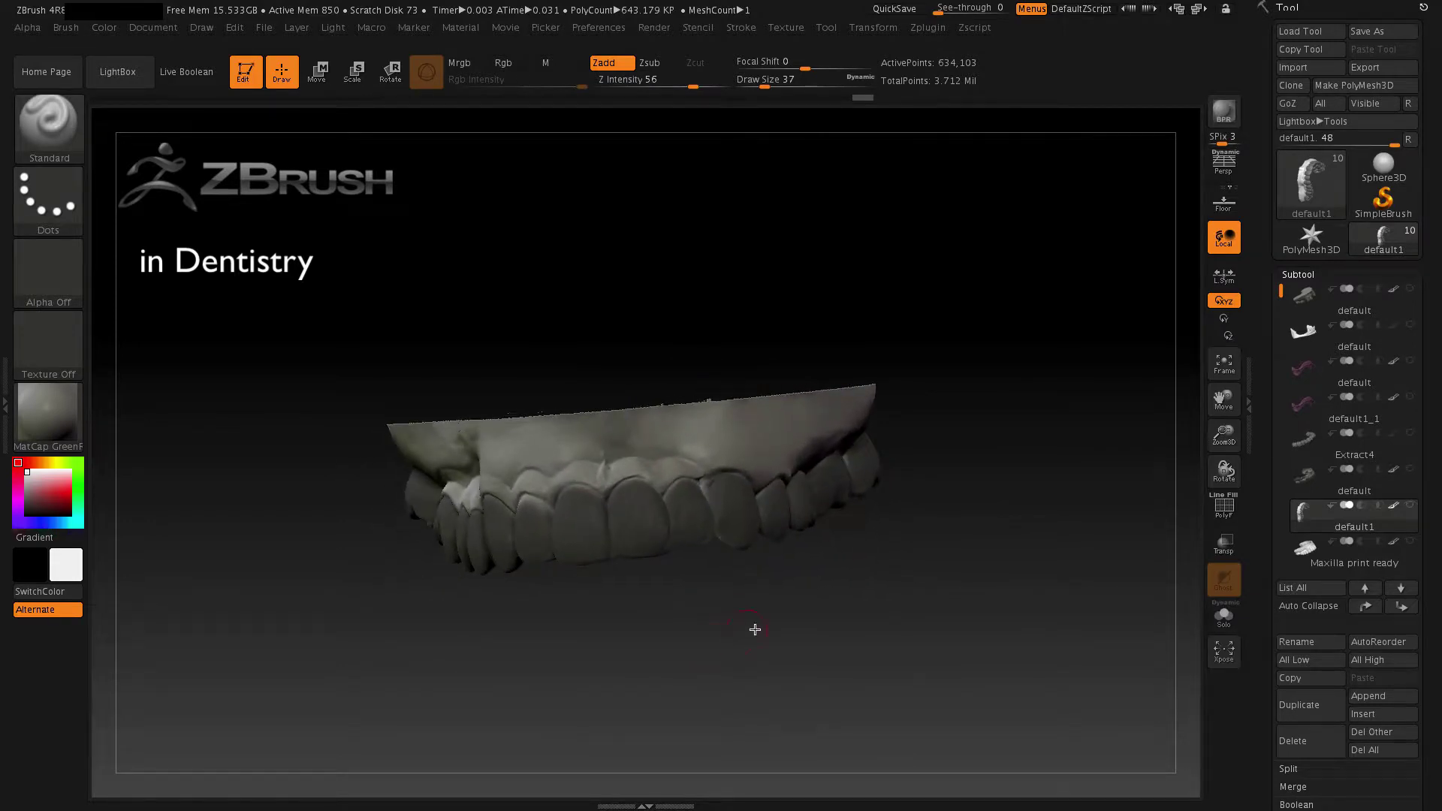
{"action": "key", "text": "ctrl"}
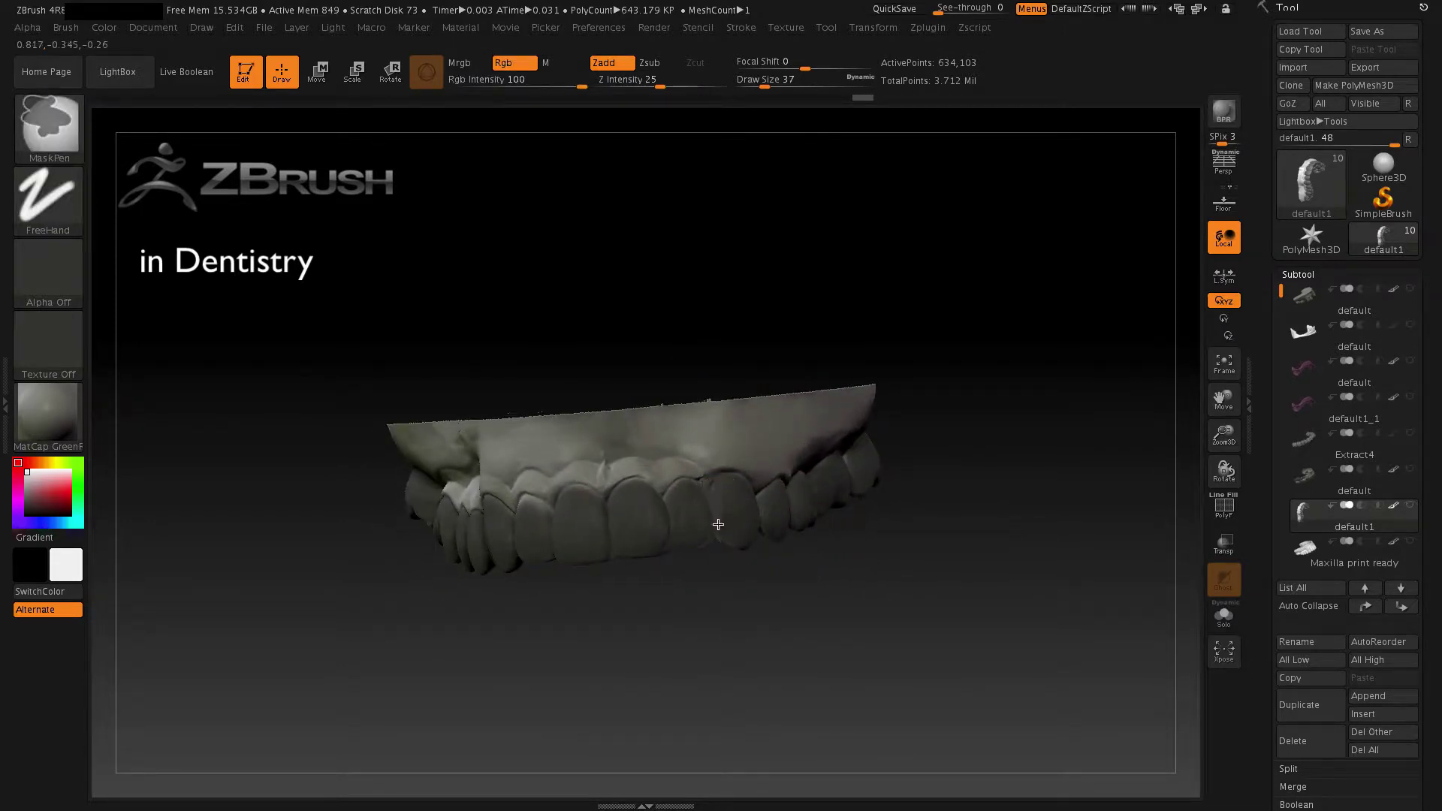
{"action": "left_click_drag", "start_coordinate": [749, 624], "coordinate": [756, 582]}
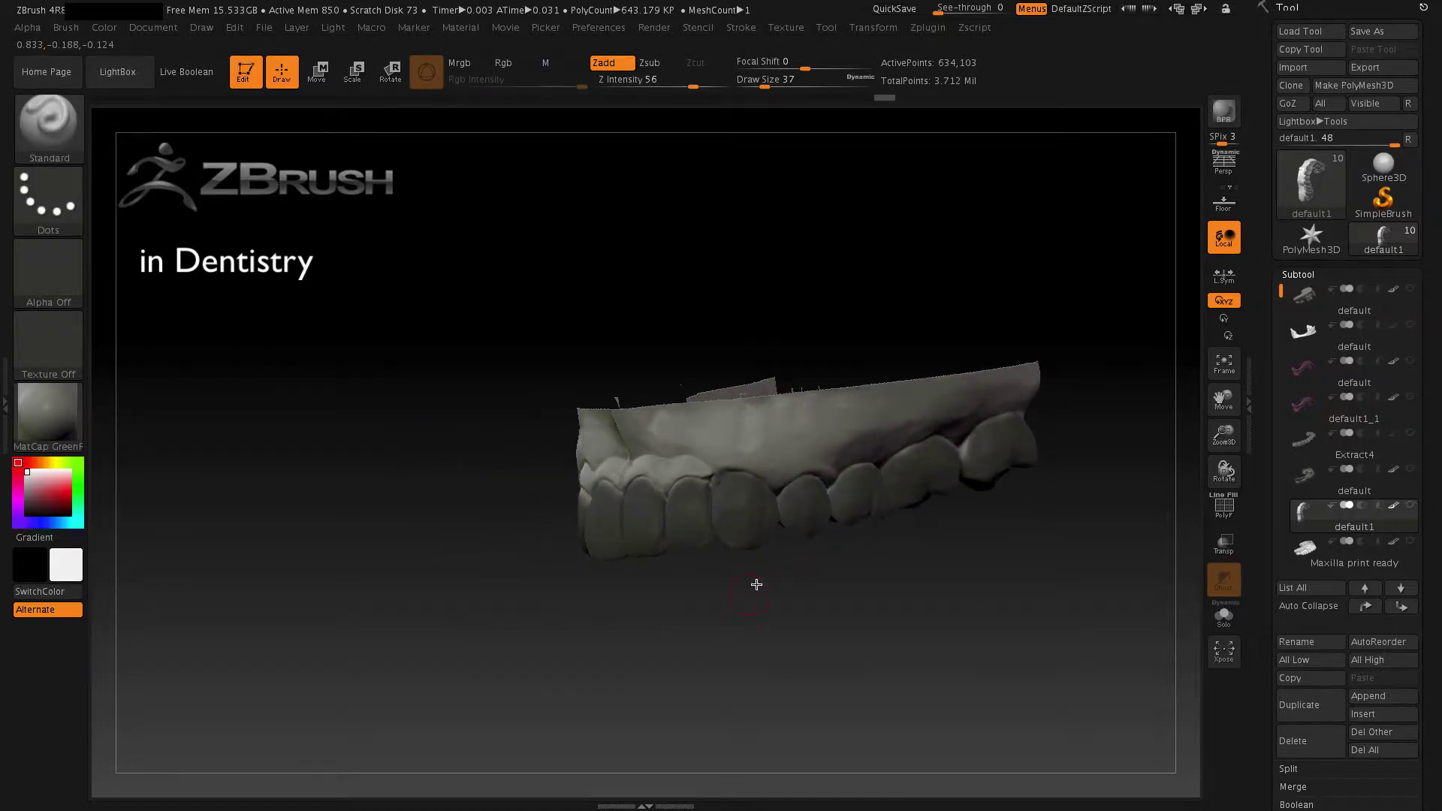
{"action": "key", "text": "ctrl"}
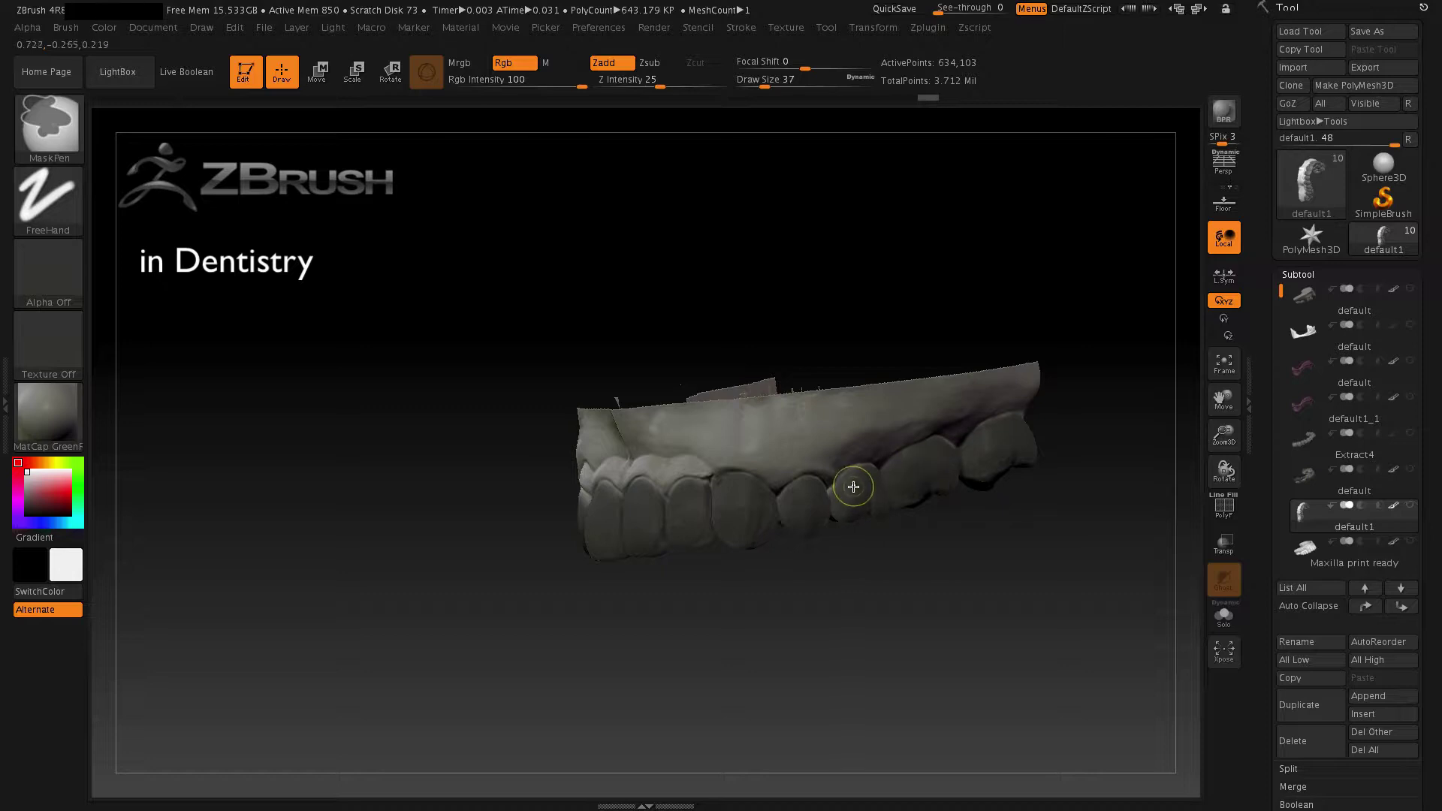
{"action": "mouse_move", "coordinate": [788, 593]}
{"action": "left_mouse_down"}
{"action": "mouse_move", "coordinate": [761, 616]}
{"action": "mouse_move", "coordinate": [782, 598]}
{"action": "left_mouse_up"}
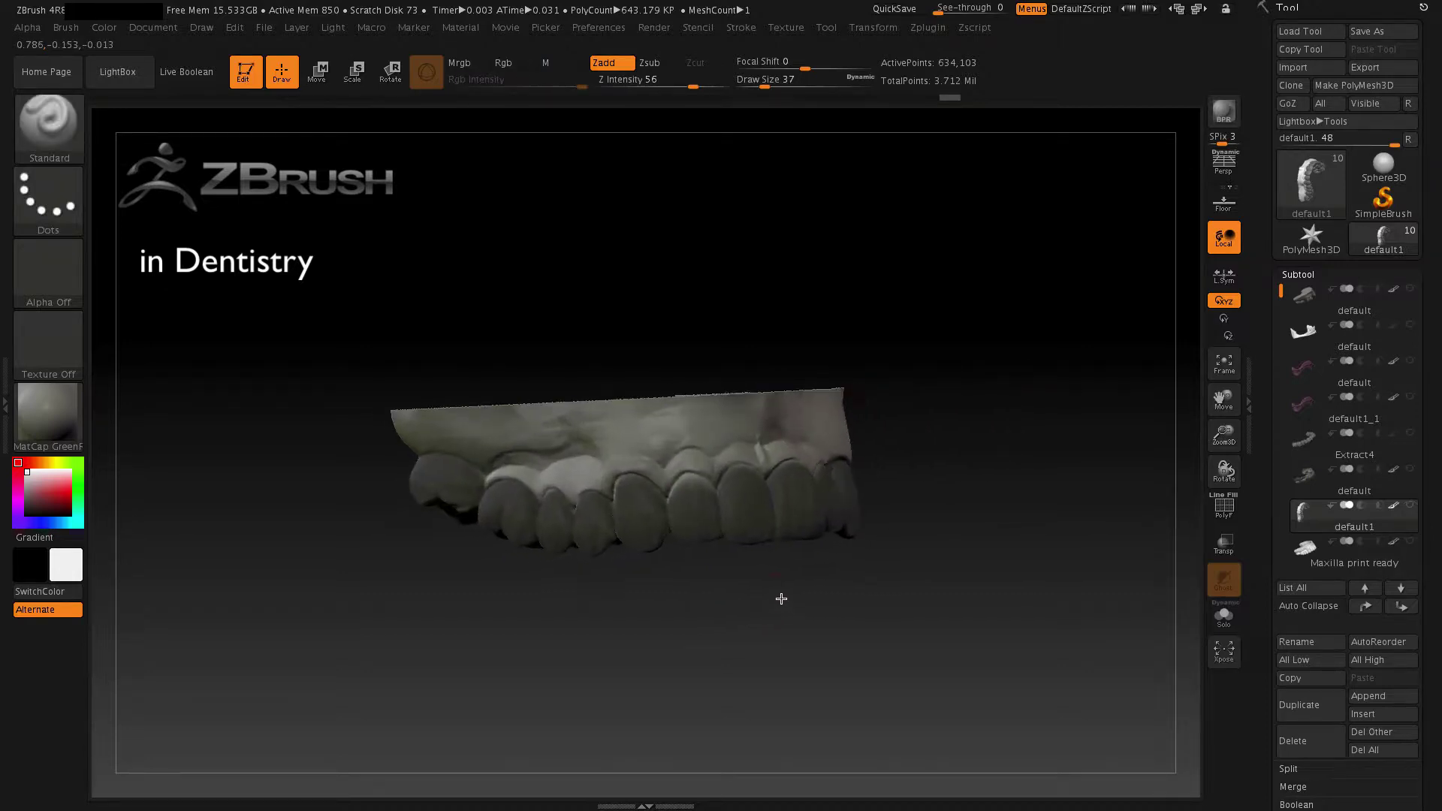
{"action": "key", "text": "ctrl"}
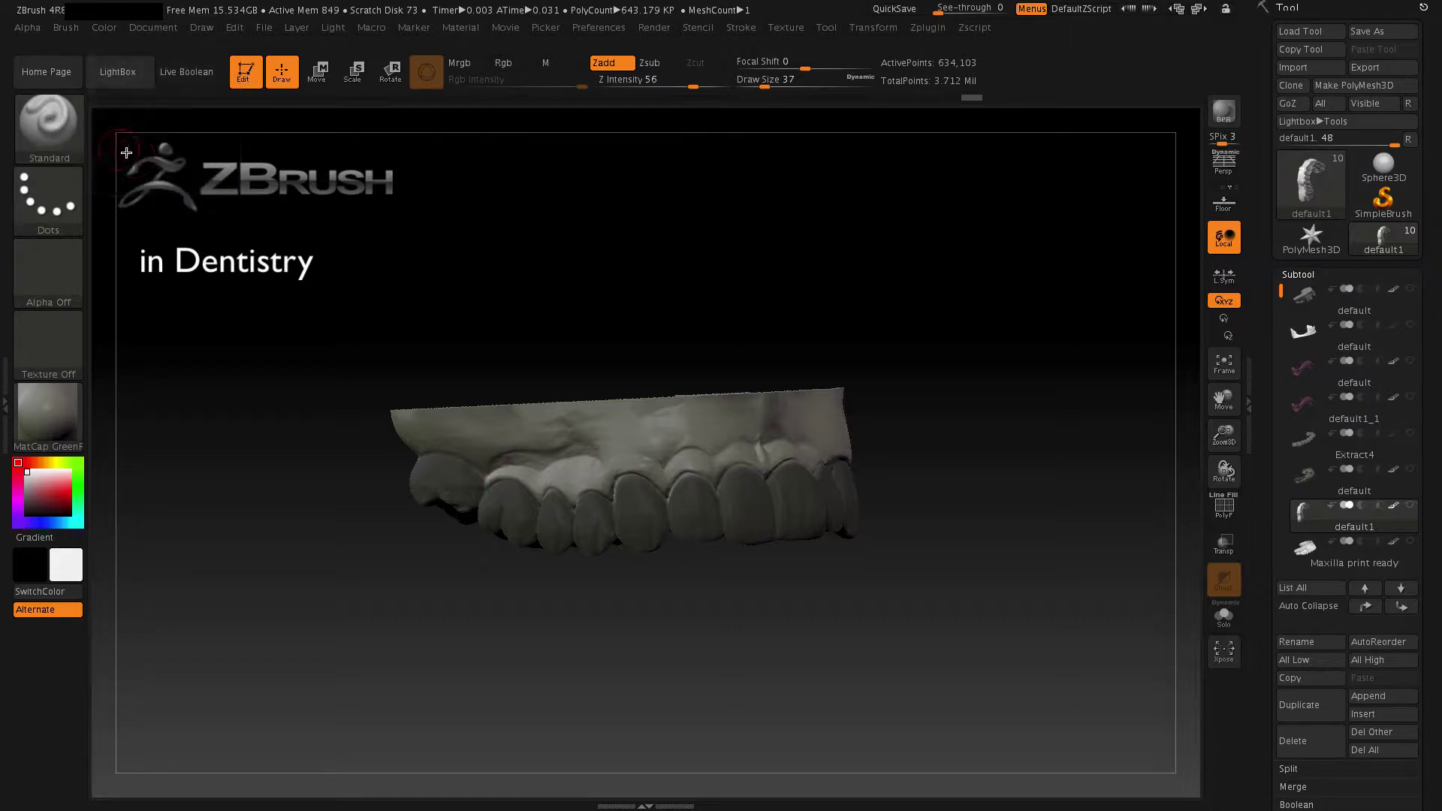
- Touch up the mask on the inner surfaces of the back teeth
{"action": "mouse_move", "coordinate": [473, 635]}
{"action": "left_mouse_down"}
{"action": "mouse_move", "coordinate": [589, 611]}
{"action": "mouse_move", "coordinate": [501, 638]}
{"action": "mouse_move", "coordinate": [560, 621]}
{"action": "mouse_move", "coordinate": [409, 539]}
{"action": "left_mouse_up"}
{"action": "key", "text": "ctrl"}
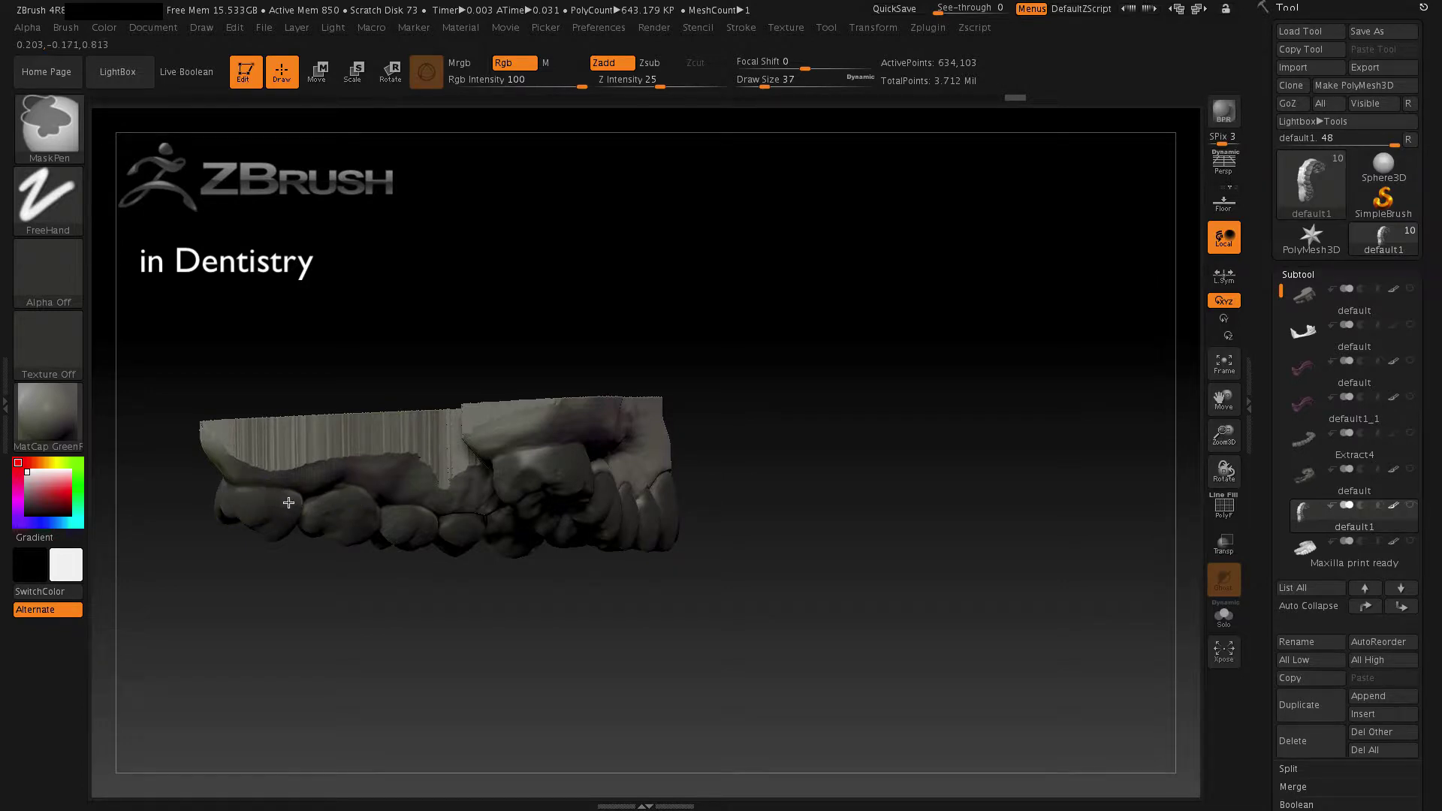
{"action": "mouse_move", "coordinate": [511, 643]}
{"action": "left_mouse_down"}
{"action": "mouse_move", "coordinate": [491, 674]}
{"action": "mouse_move", "coordinate": [611, 620]}
{"action": "left_mouse_up"}
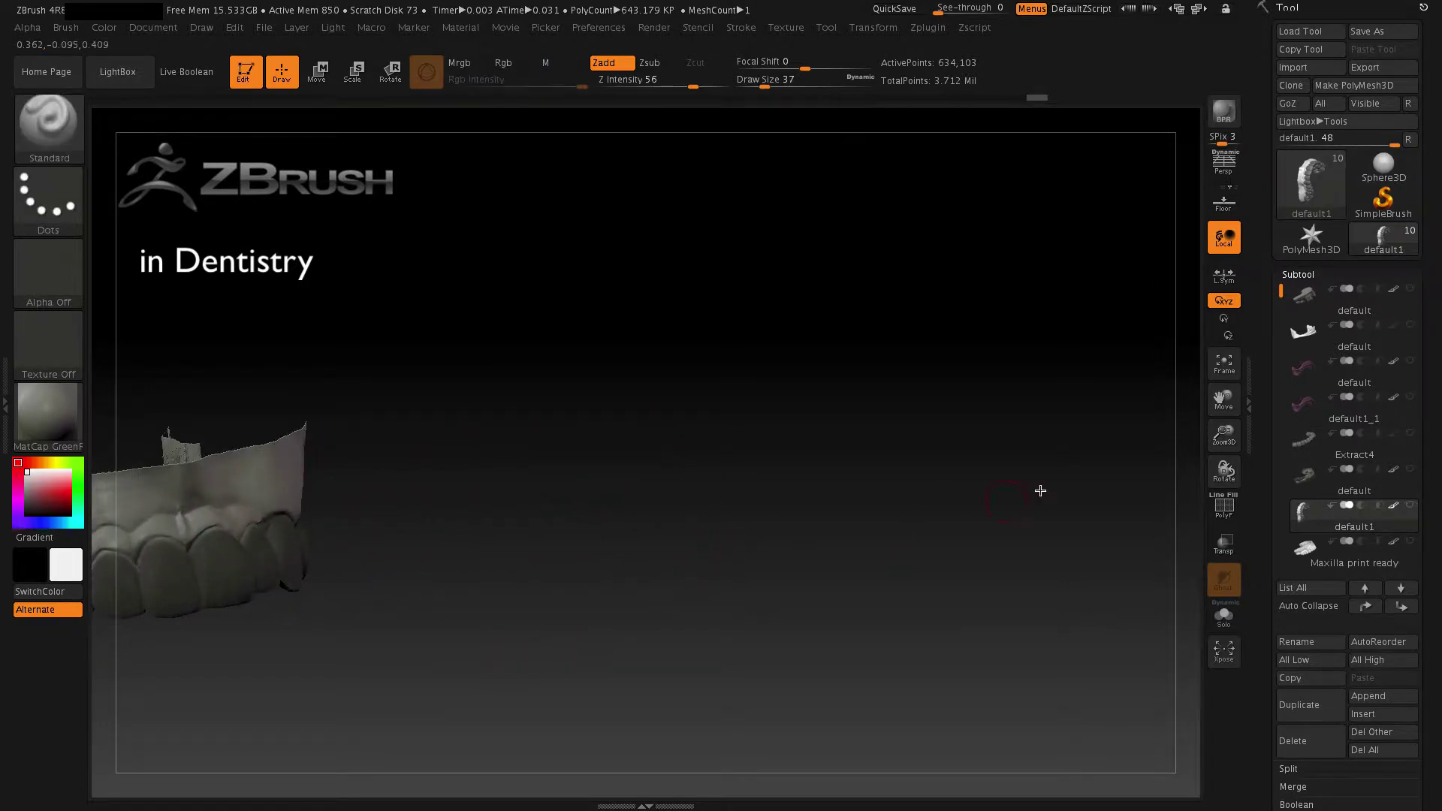
{"action": "left_click_drag", "start_coordinate": [1040, 490], "coordinate": [902, 610]}
- Invert the mask so the gums and base are masked and the teeth are left unmasked
{"action": "scroll", "coordinate": [1268, 676], "scroll_direction": "down", "scroll_amount": 10}
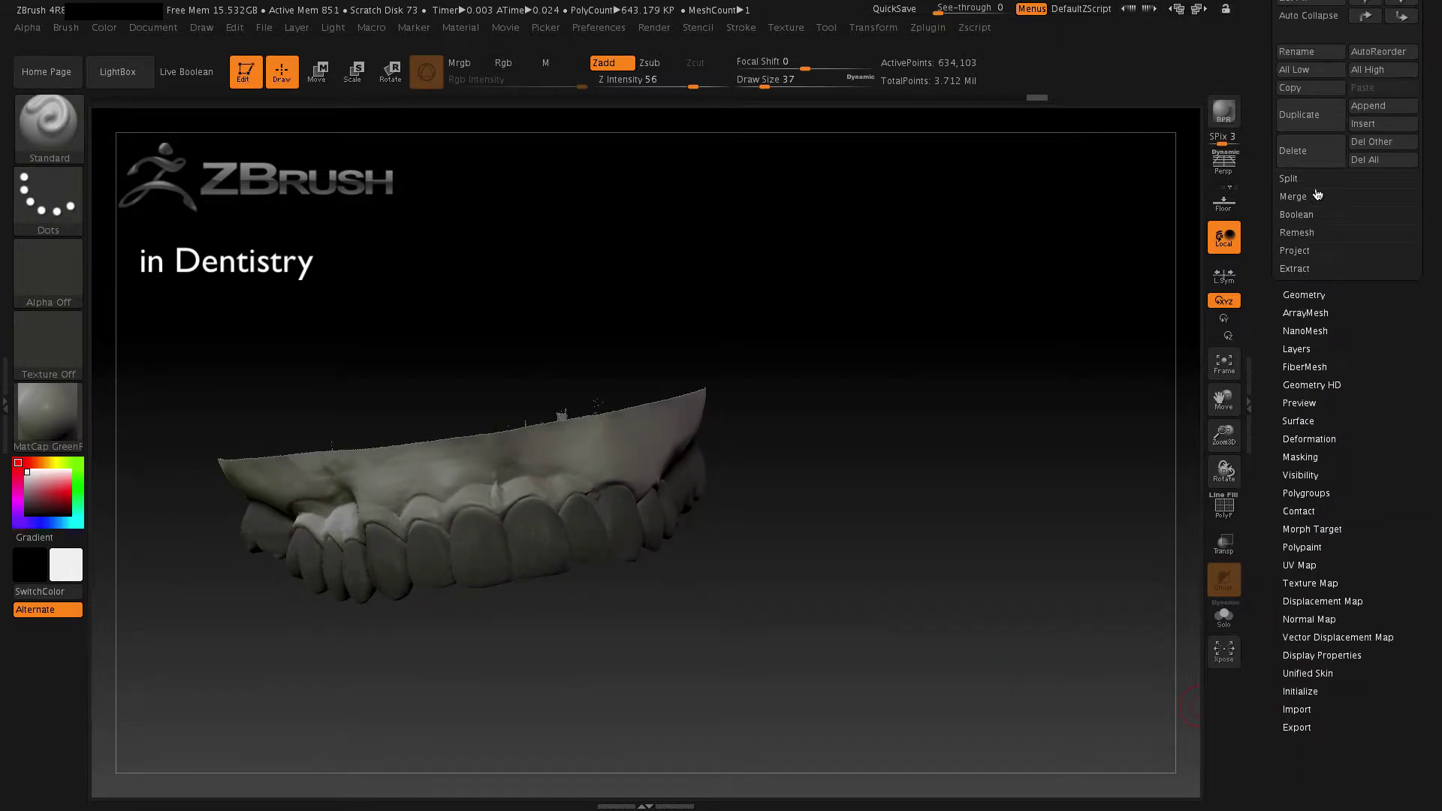
{"action": "left_click", "coordinate": [1300, 456]}
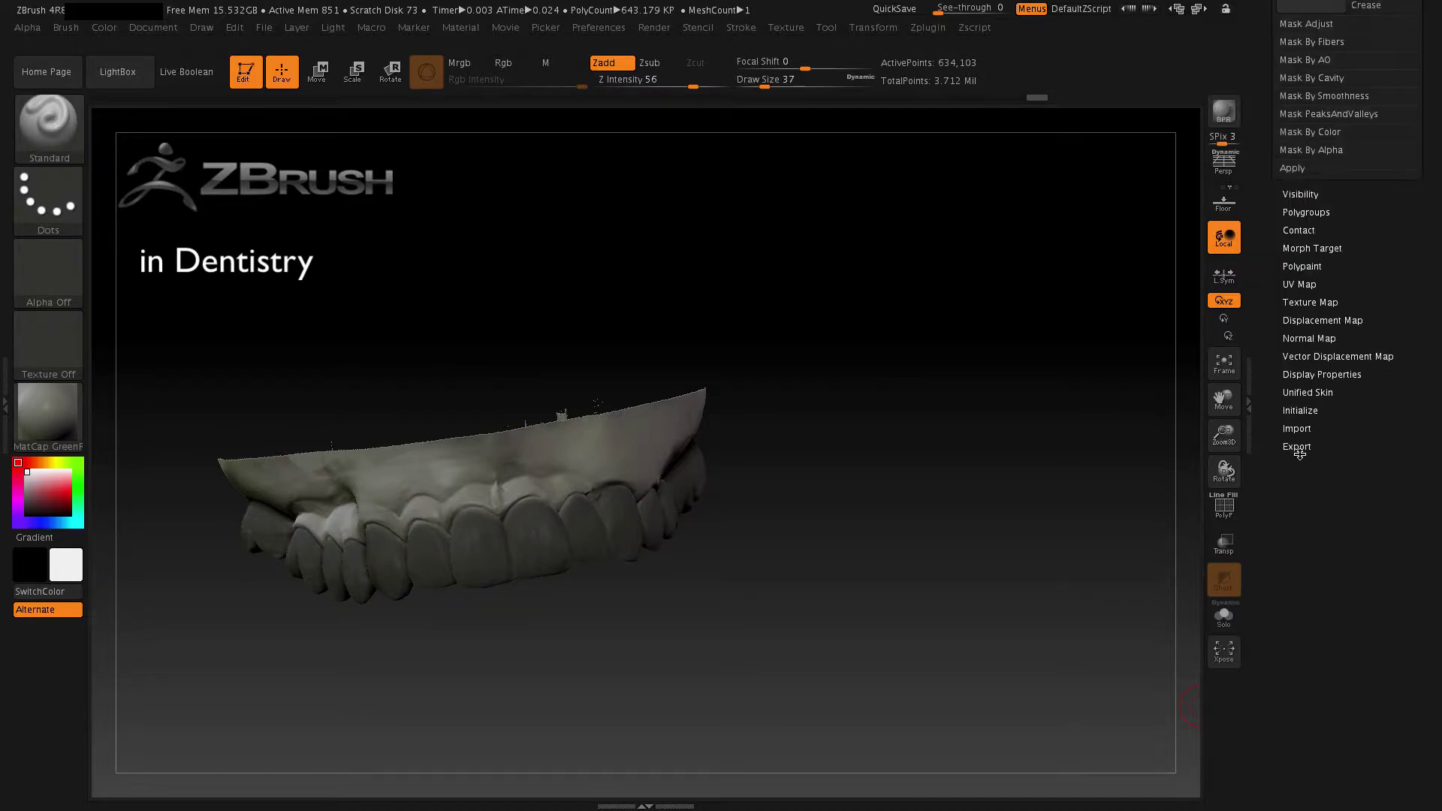
{"action": "scroll", "coordinate": [1261, 323], "scroll_direction": "up", "scroll_amount": 9}
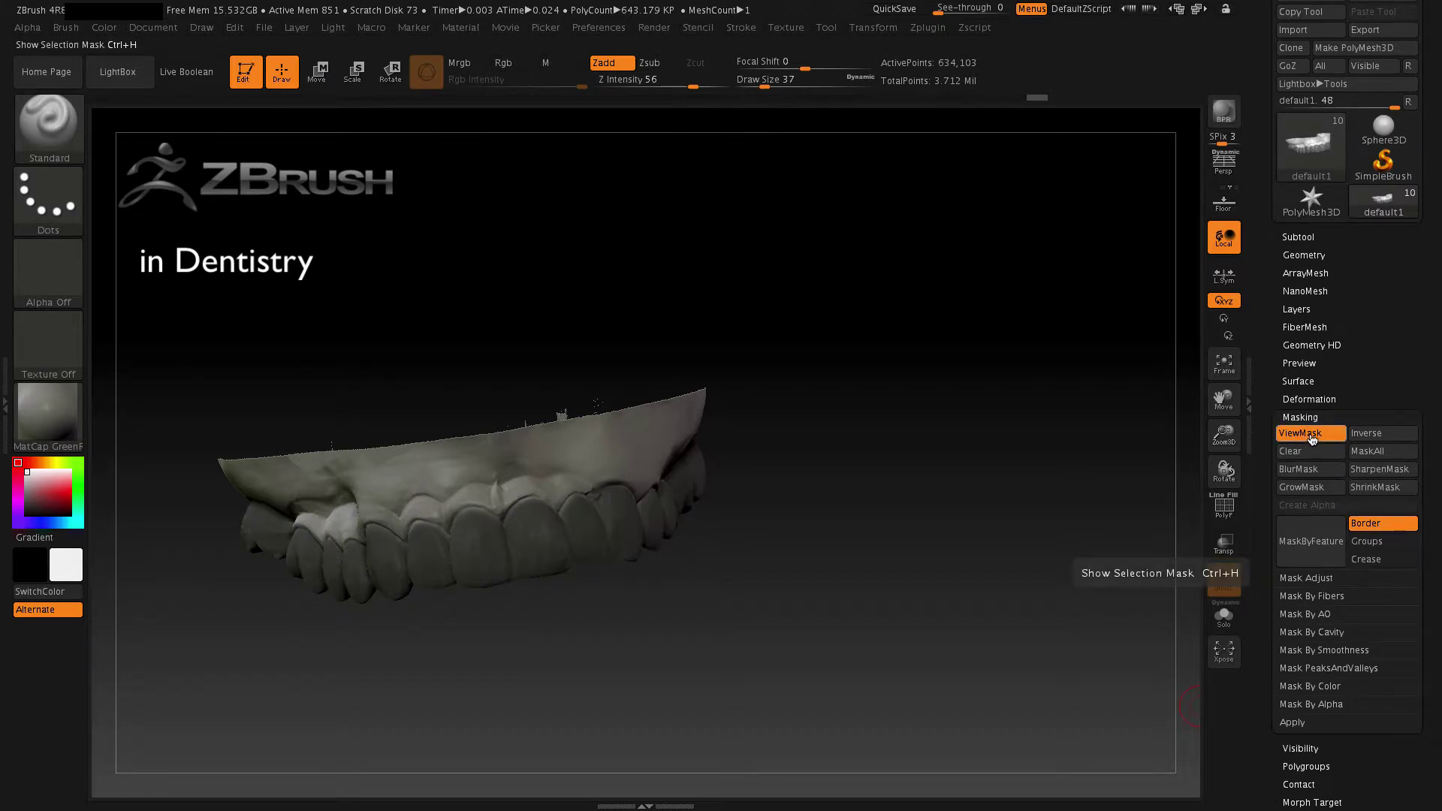
{"action": "left_click", "coordinate": [1366, 437]}
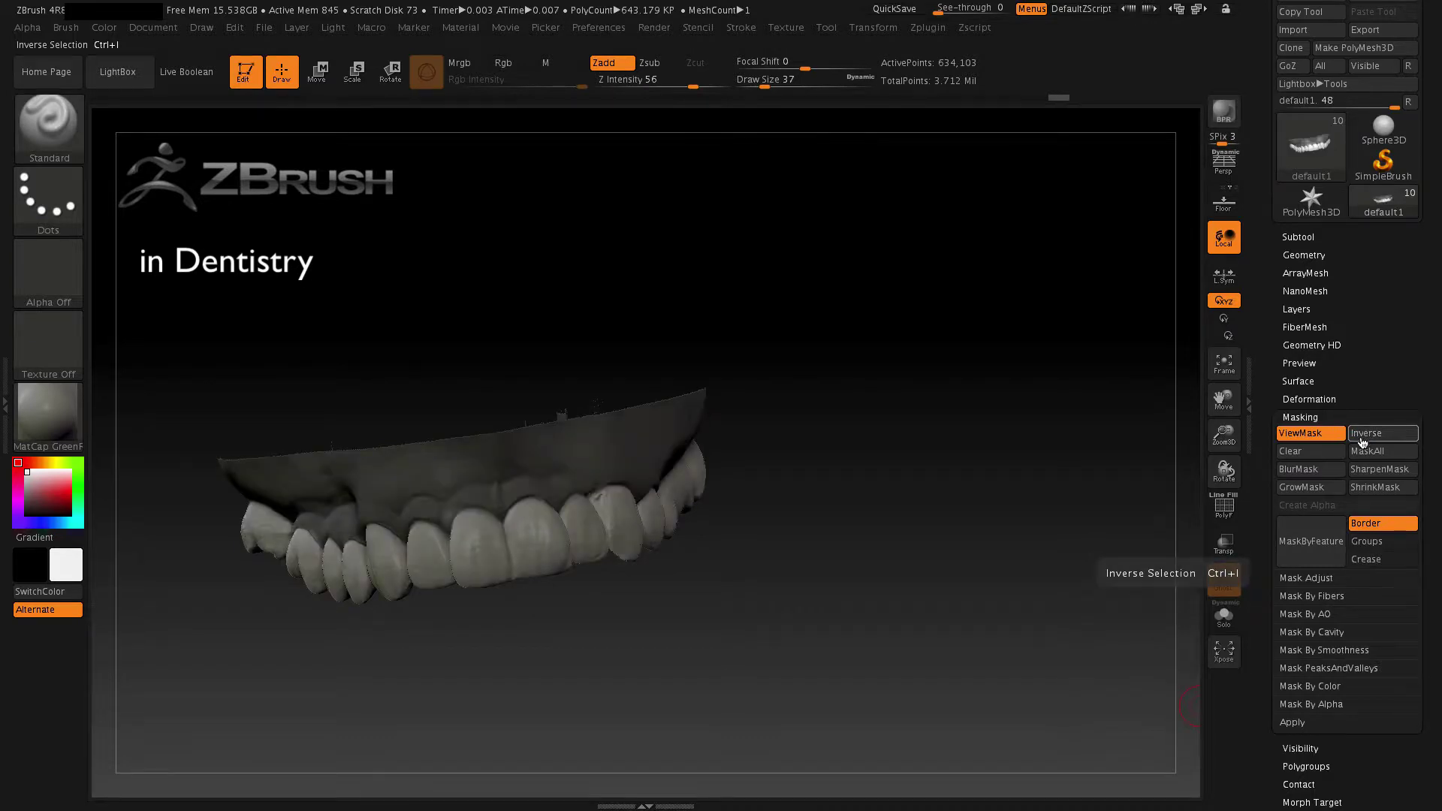
{"action": "left_click_drag", "start_coordinate": [885, 602], "coordinate": [912, 588]}
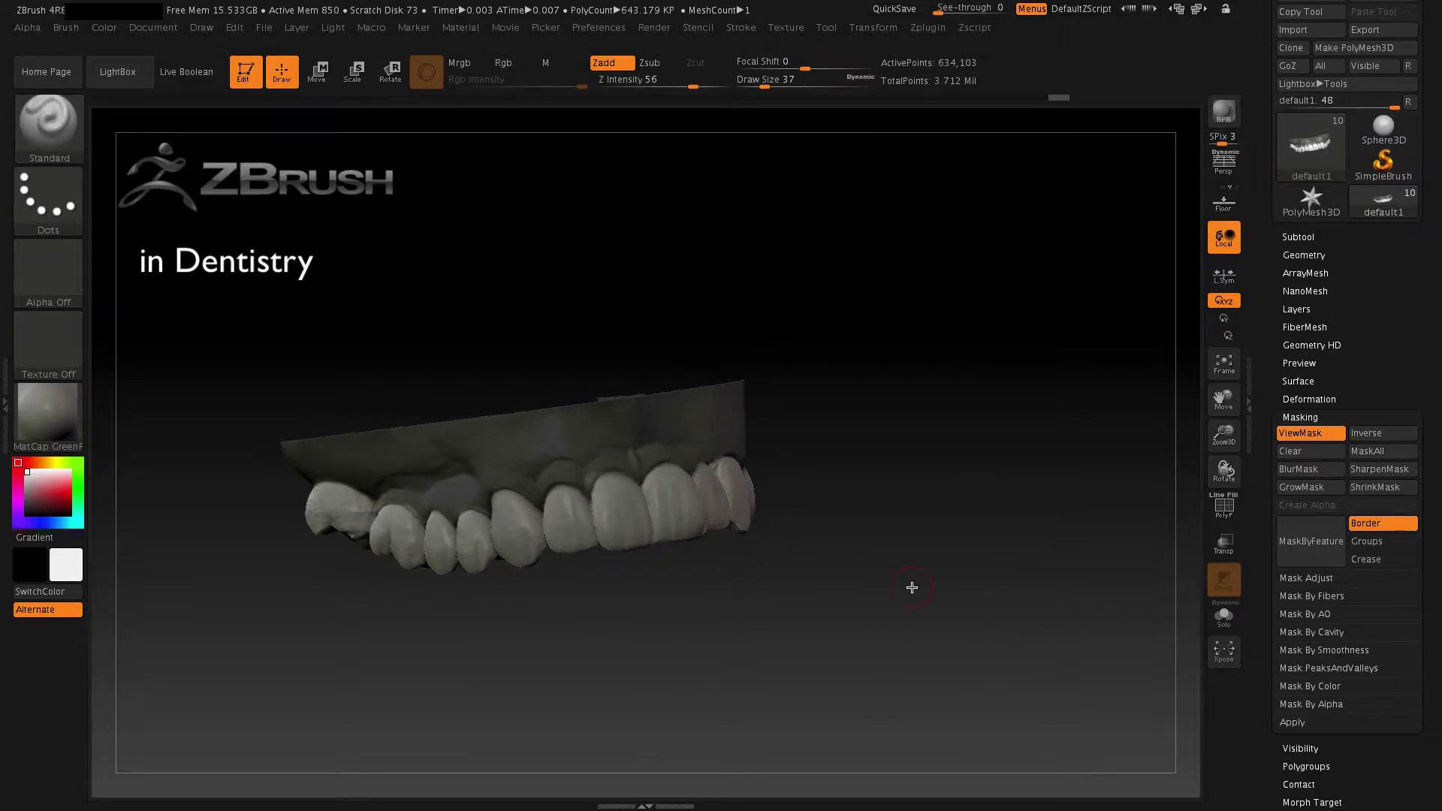
- Try pulling the unmasked front teeth downward with the Move Topological brush at draw size 293
{"action": "left_click", "coordinate": [49, 124]}
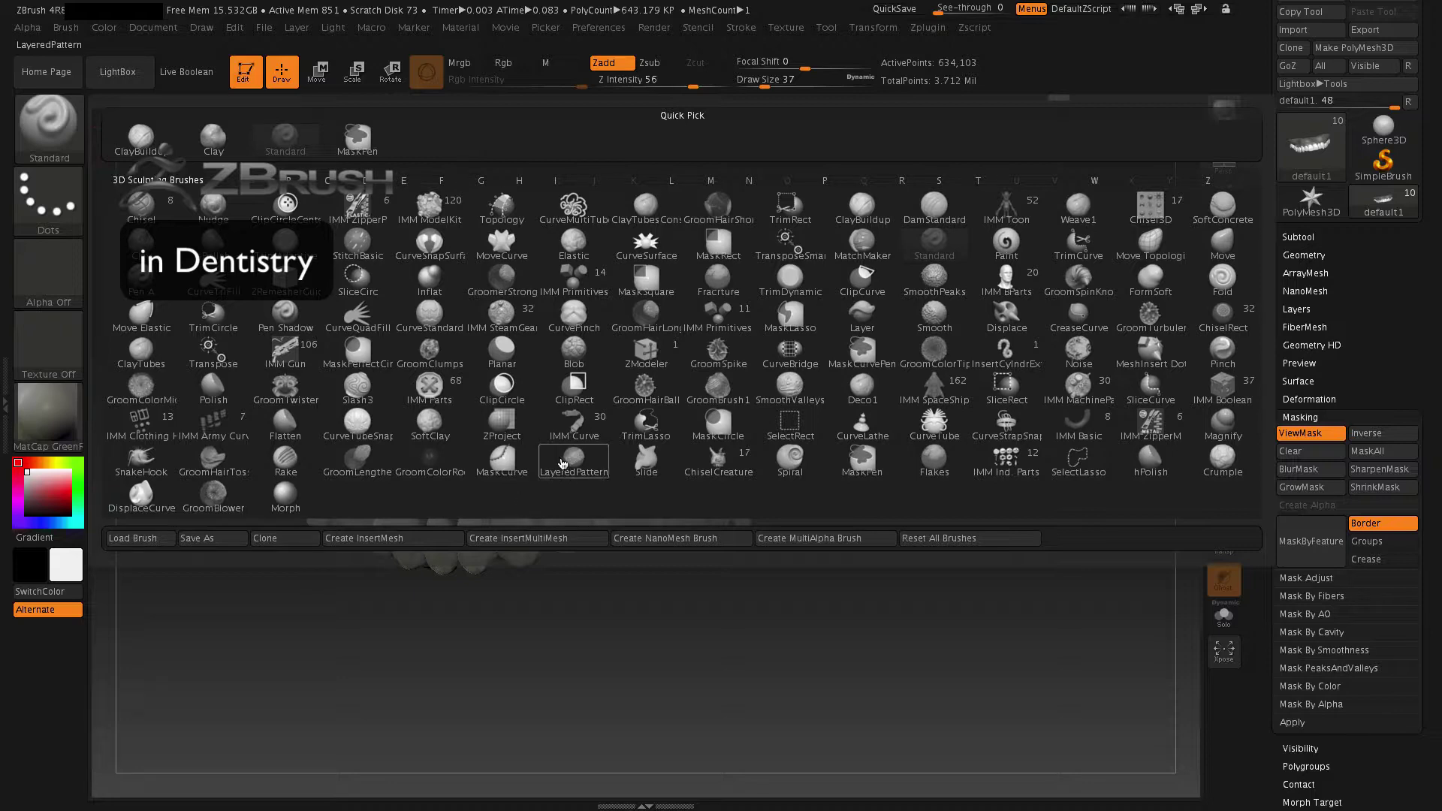
{"action": "left_click", "coordinate": [1151, 245]}
{"action": "key", "text": "bracketright"}
{"action": "key", "text": "bracketright"}
{"action": "key", "text": "bracketright"}
{"action": "key", "text": "bracketright"}
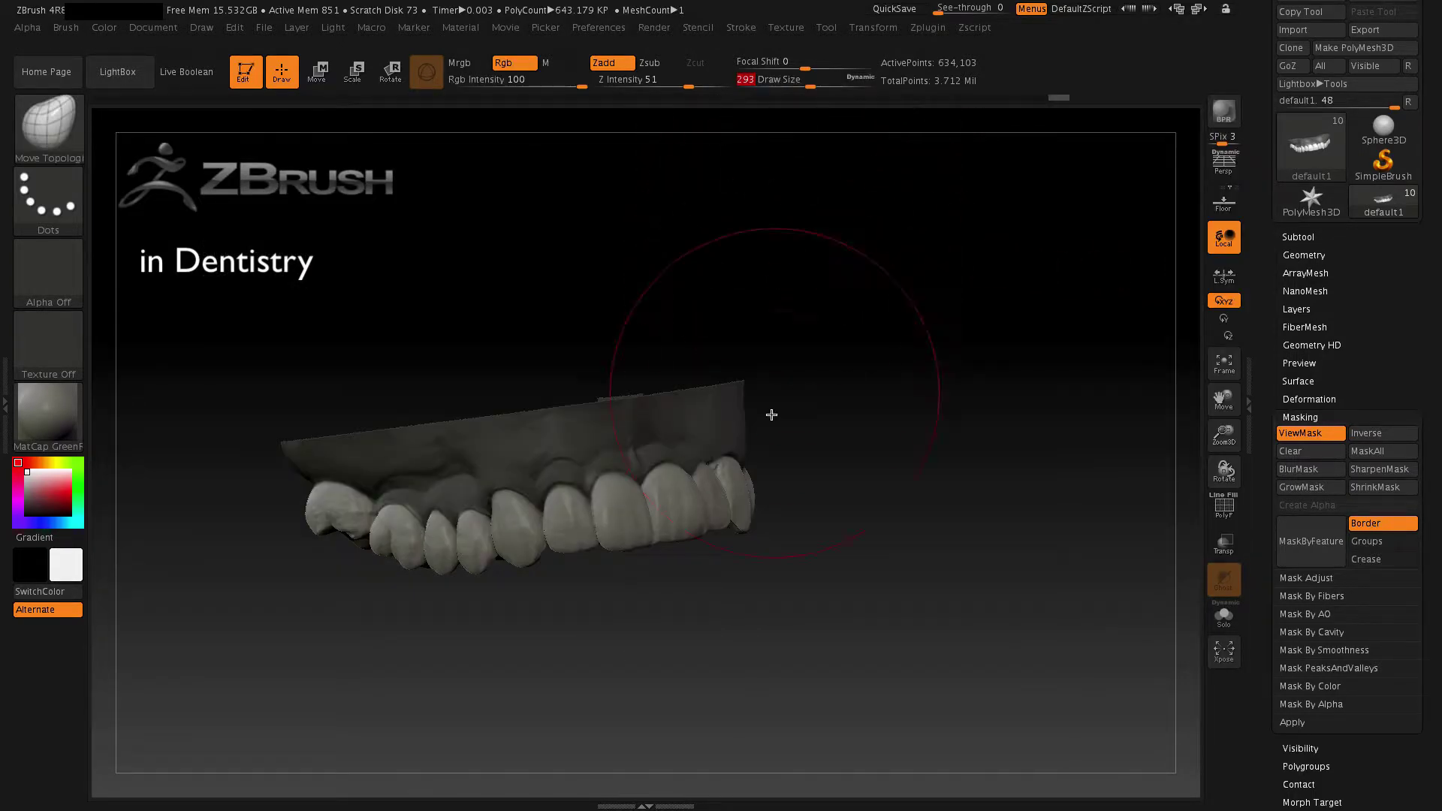
{"action": "mouse_move", "coordinate": [683, 503]}
{"action": "left_mouse_down"}
{"action": "mouse_move", "coordinate": [733, 579]}
{"action": "mouse_move", "coordinate": [717, 562]}
{"action": "left_mouse_up"}
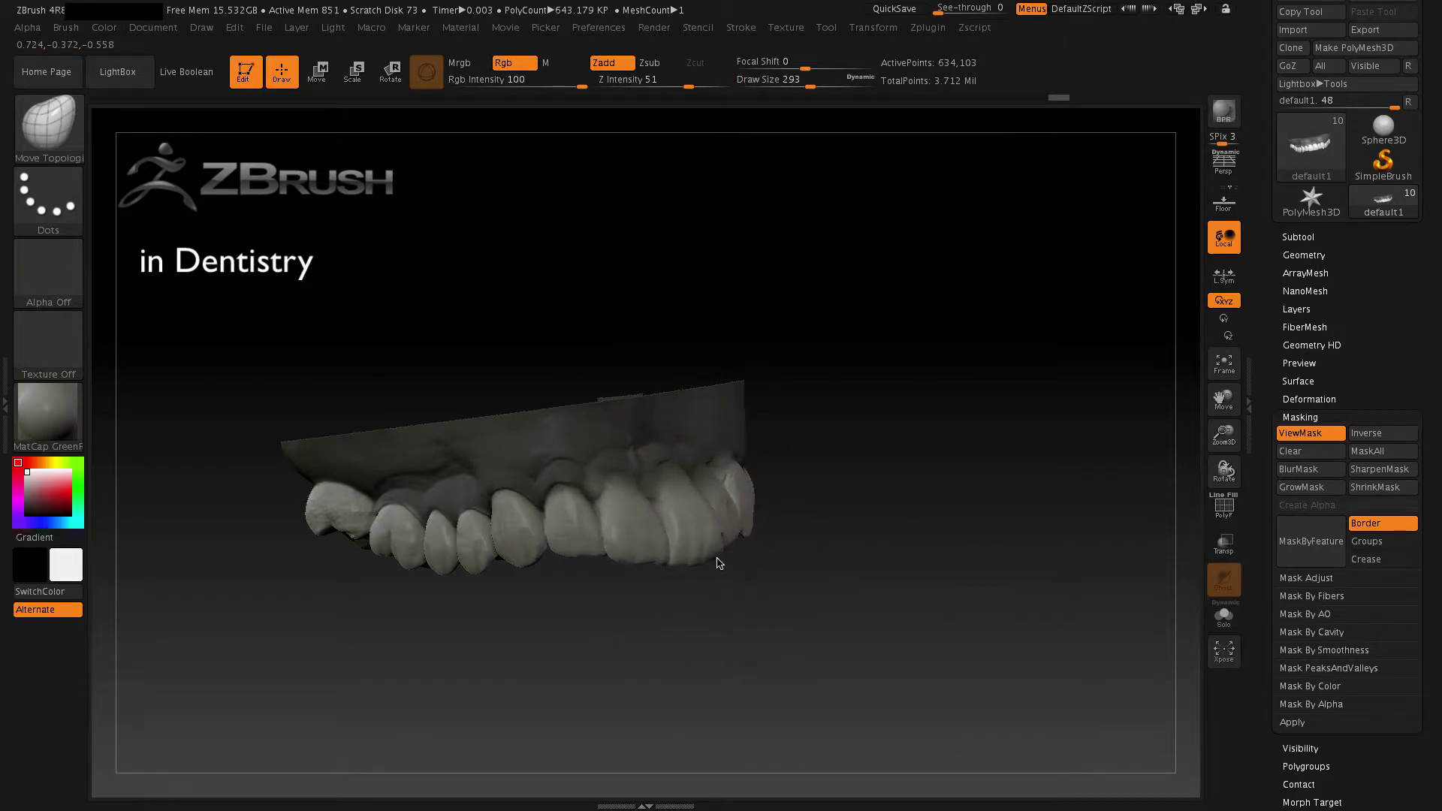
{"action": "left_click_drag", "start_coordinate": [559, 535], "coordinate": [522, 605]}
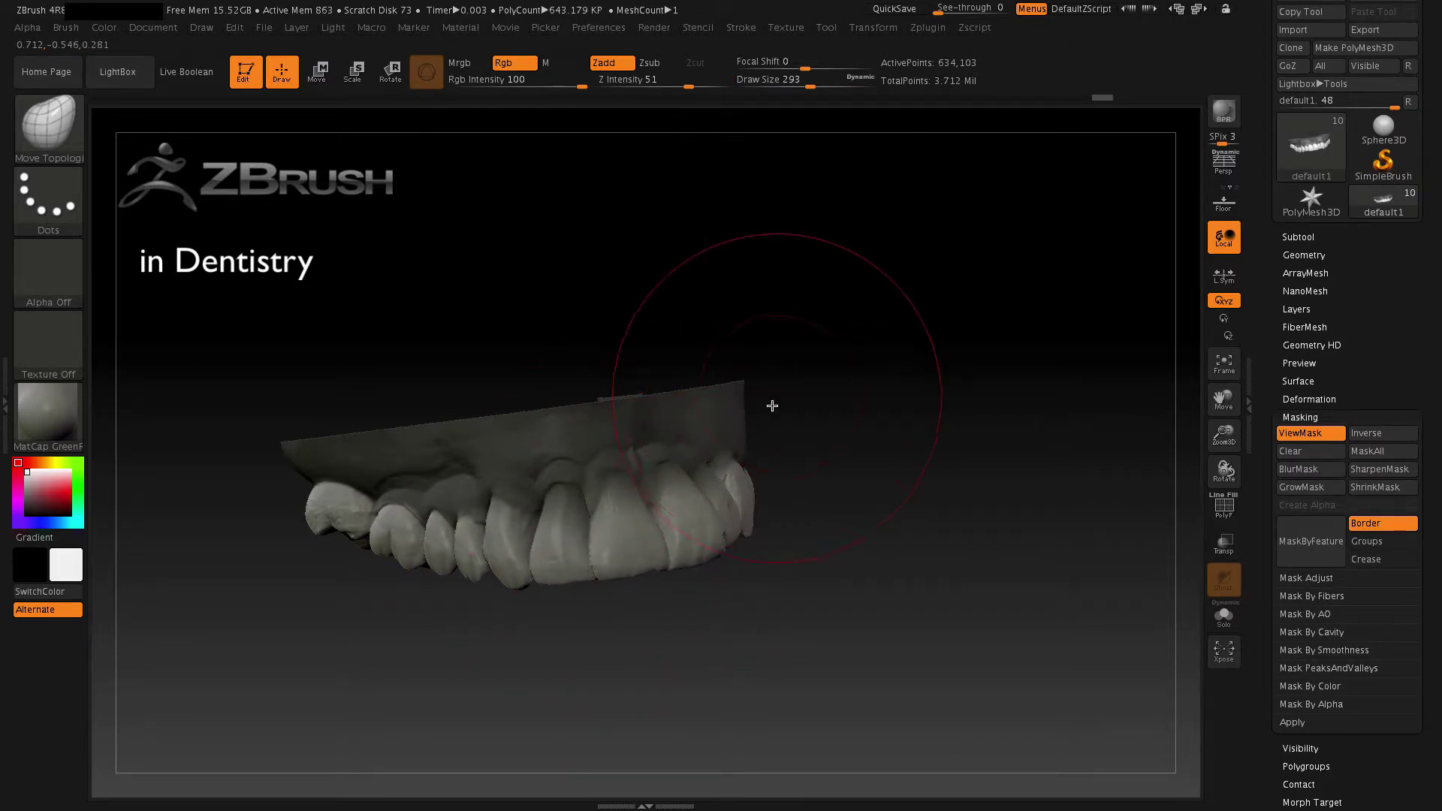
{"action": "mouse_move", "coordinate": [776, 661]}
{"action": "left_mouse_down"}
{"action": "mouse_move", "coordinate": [737, 666]}
{"action": "mouse_move", "coordinate": [754, 651]}
{"action": "left_mouse_up"}
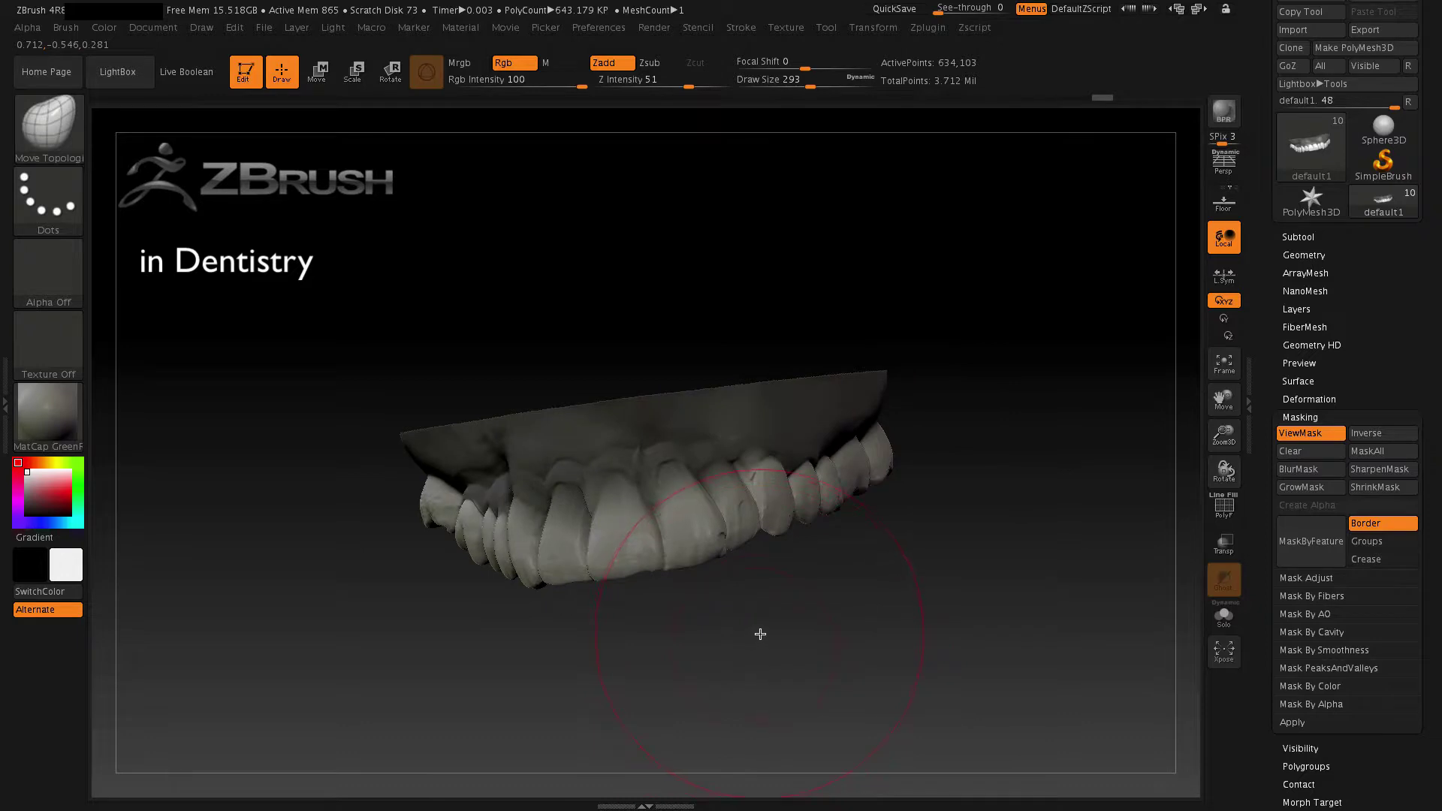
- Undo the strokes that moved the front teeth
{"action": "key", "text": "ctrl+z"}
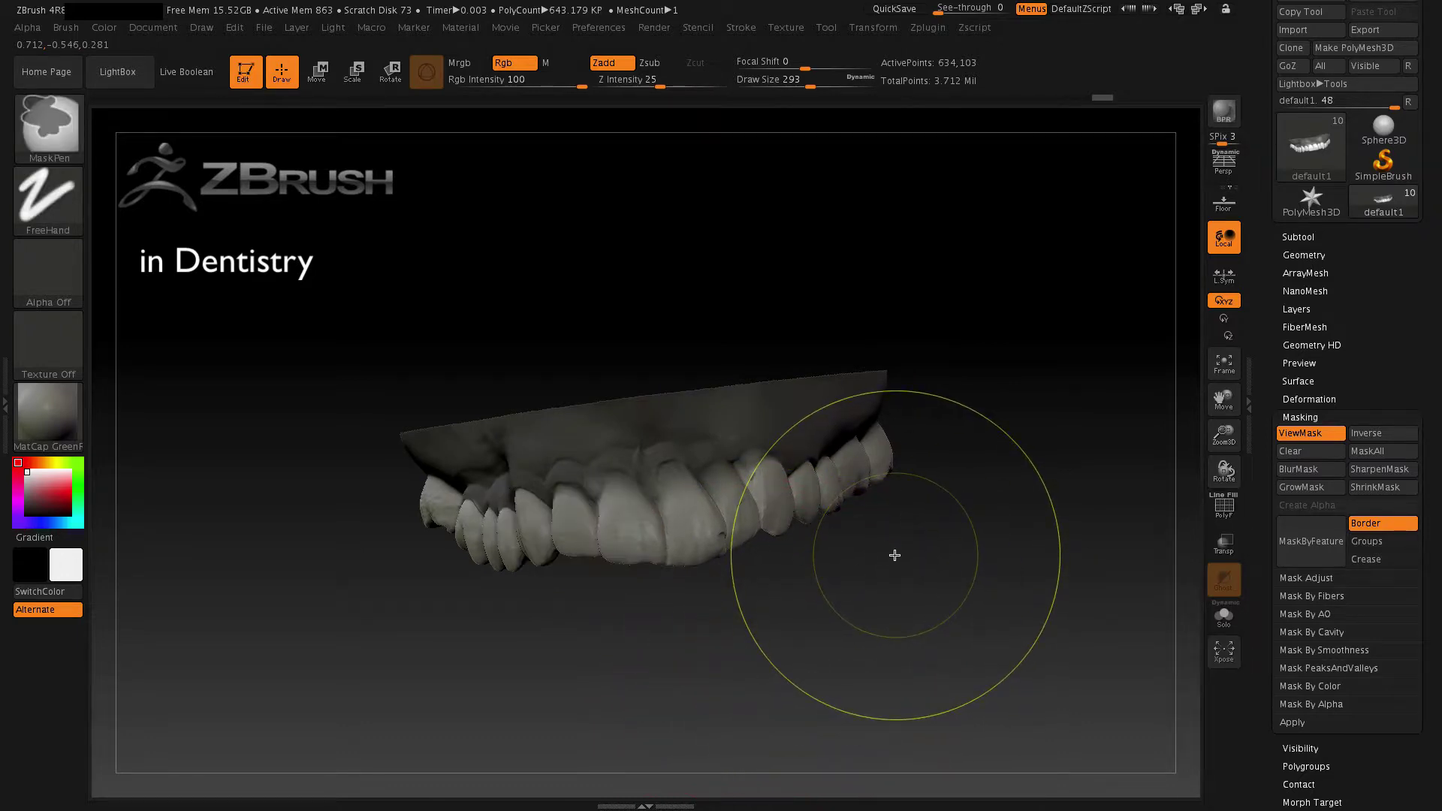
{"action": "key", "text": "ctrl+z"}
{"action": "key", "text": "ctrl+z"}
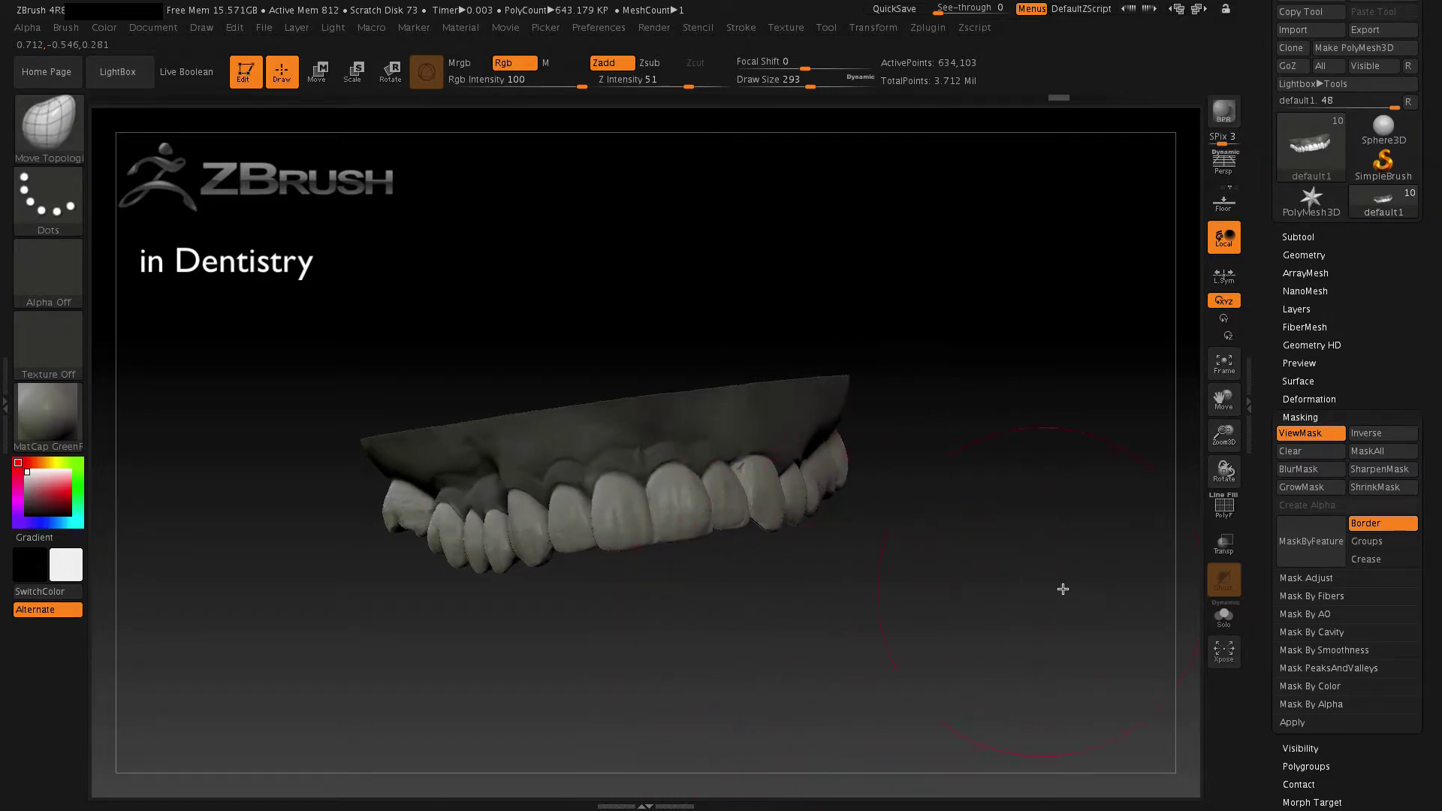
- Invert the mask so the teeth are masked, and try pulling the front gum and base edge upward
{"action": "left_click", "coordinate": [1382, 433]}
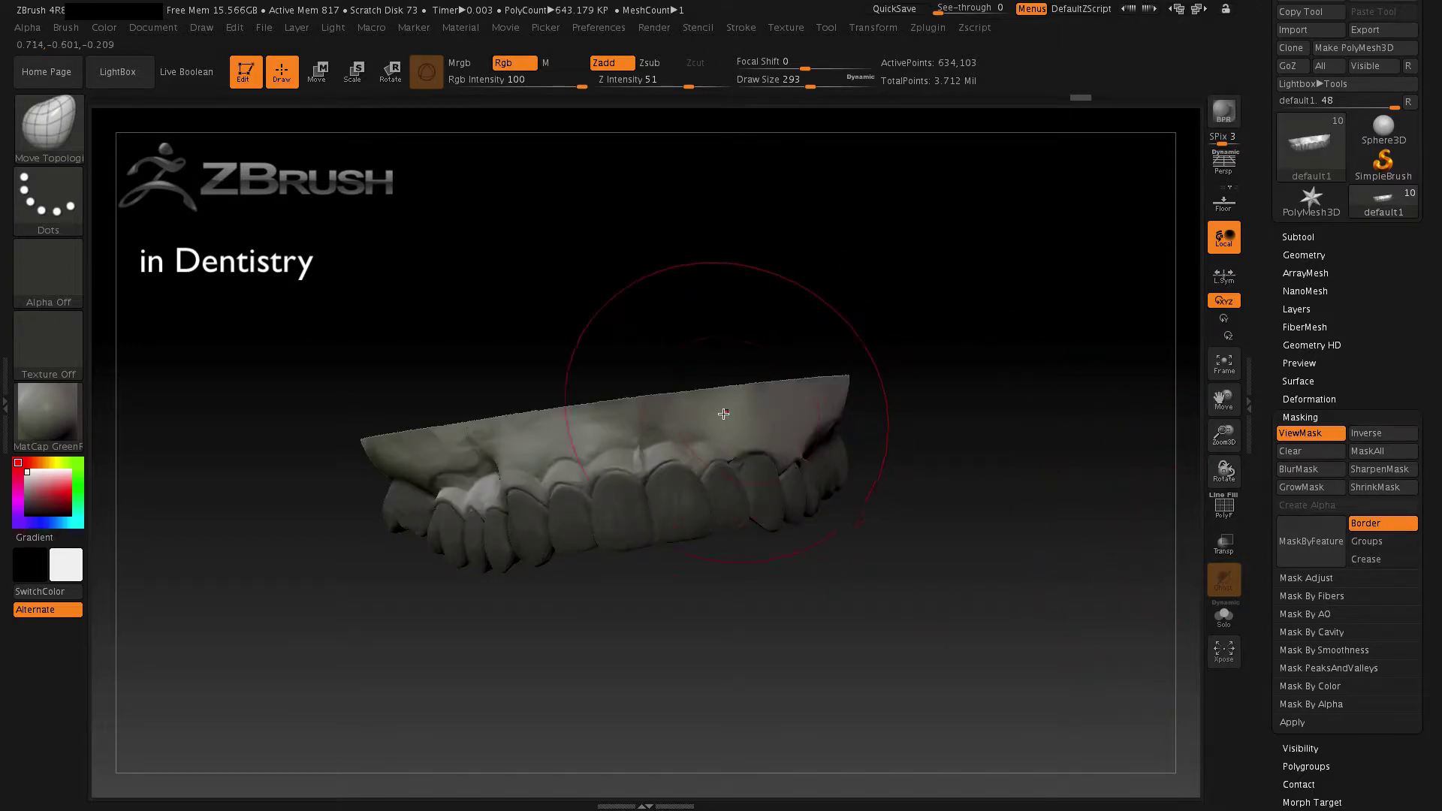
{"action": "mouse_move", "coordinate": [723, 414]}
{"action": "left_mouse_down"}
{"action": "mouse_move", "coordinate": [749, 335]}
{"action": "mouse_move", "coordinate": [743, 361]}
{"action": "left_mouse_up"}
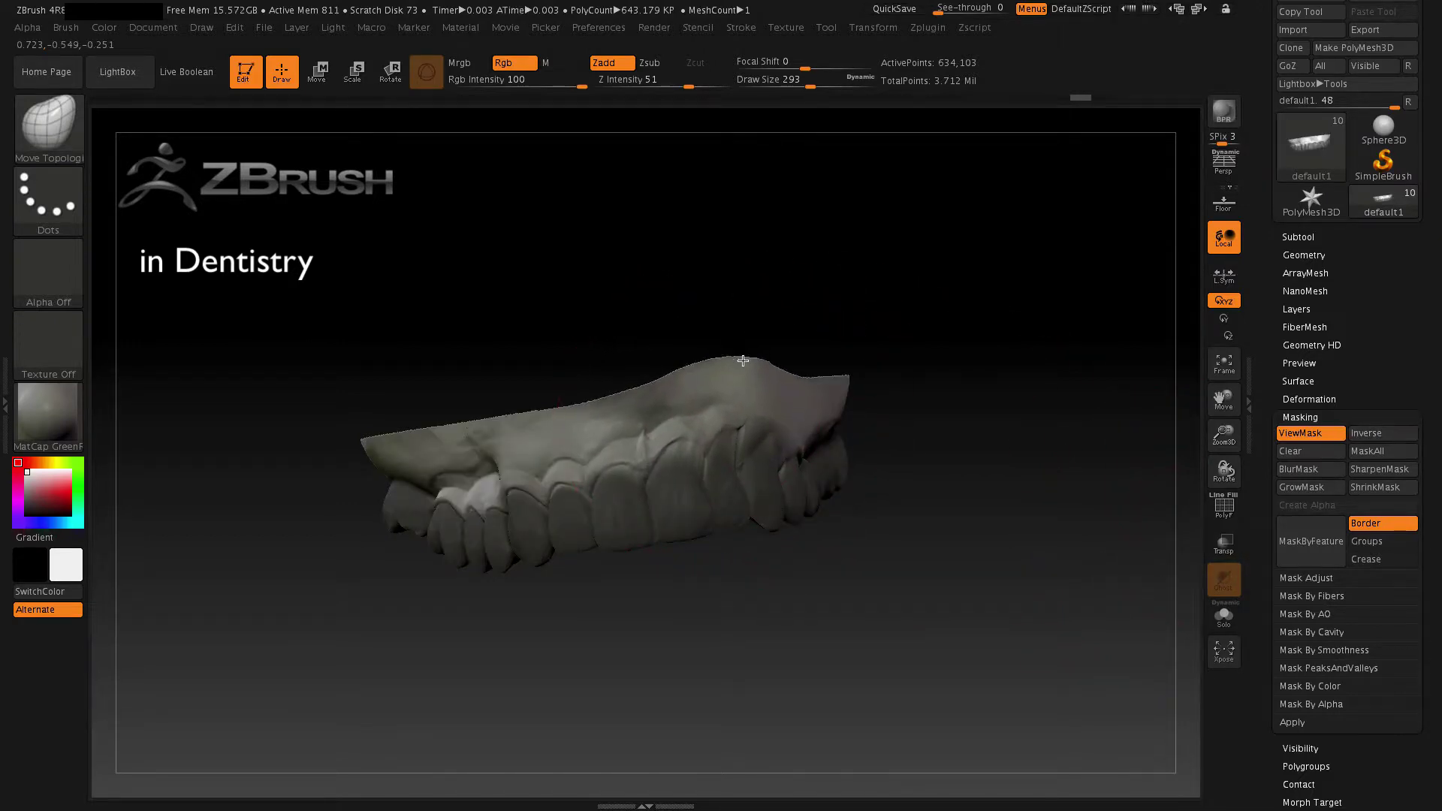
- Undo the stroke that deformed the gum and base edge
{"action": "key", "text": "ctrl+z"}
{"action": "key", "text": "ctrl+z"}
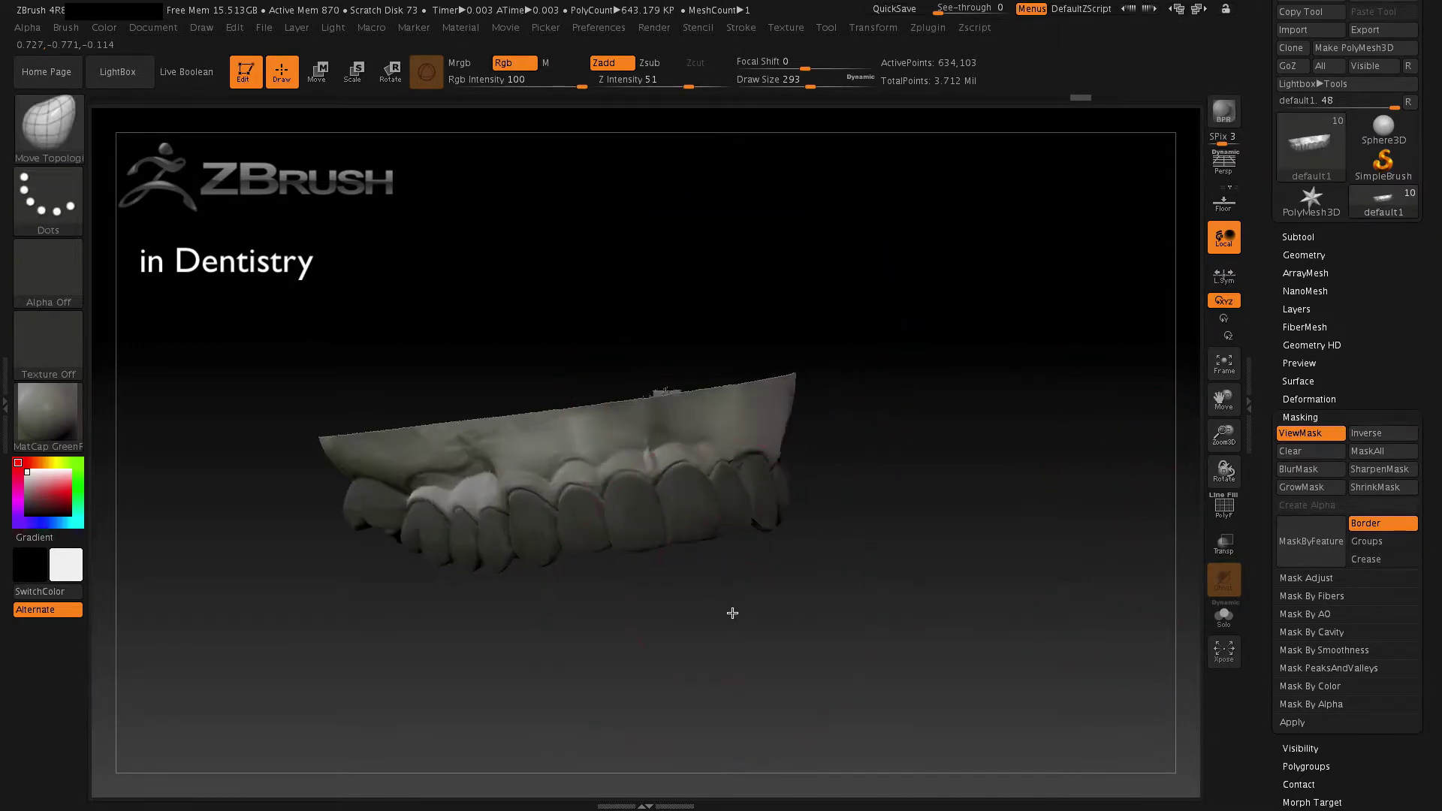
{"action": "key", "text": "ctrl+z"}
{"action": "key", "text": "ctrl+z"}
{"action": "key", "text": "ctrl+z"}
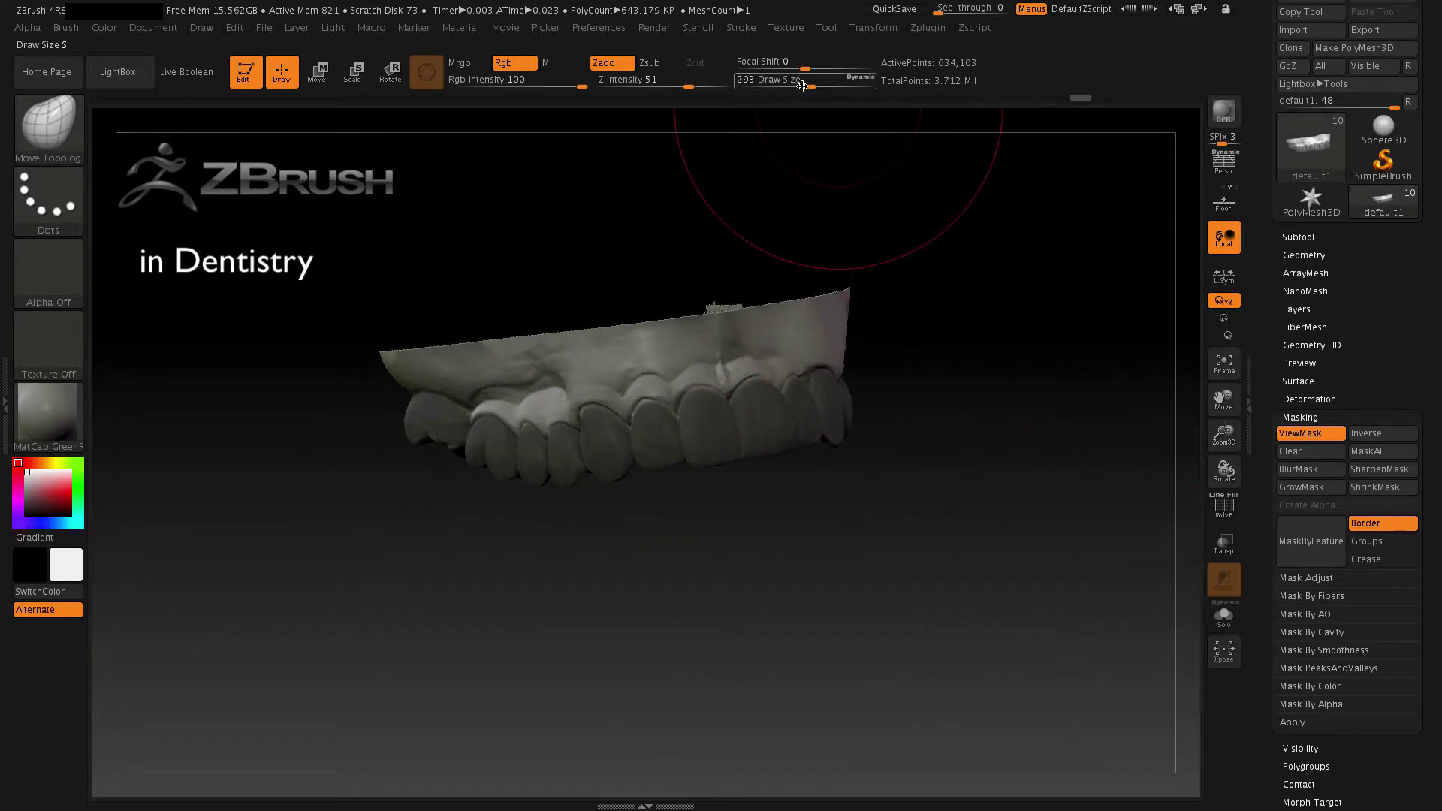
- Reduce the brush draw size to 77 and open the Extract settings for the current subtool
{"action": "left_click_drag", "start_coordinate": [808, 87], "coordinate": [774, 88]}
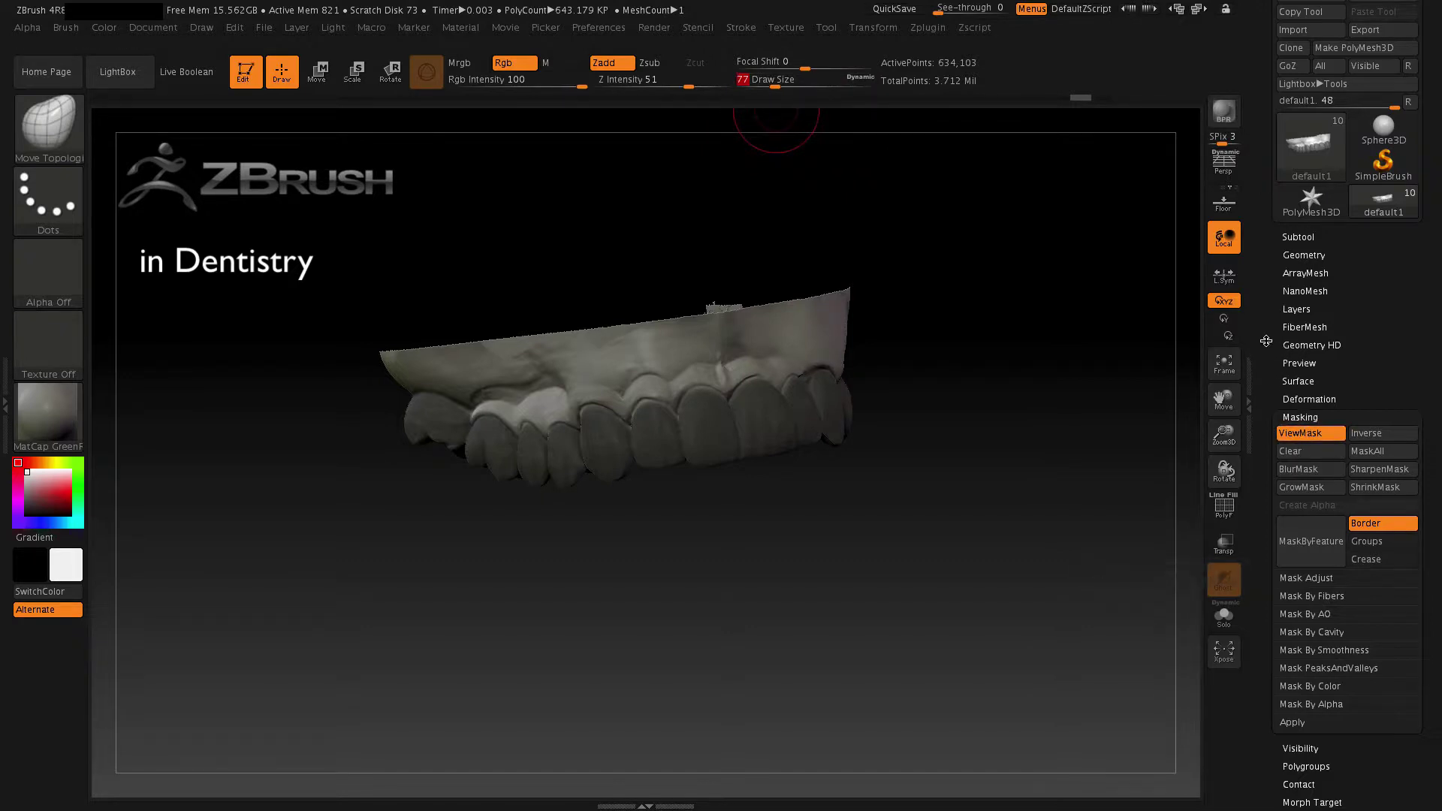
{"action": "left_click", "coordinate": [1301, 236]}
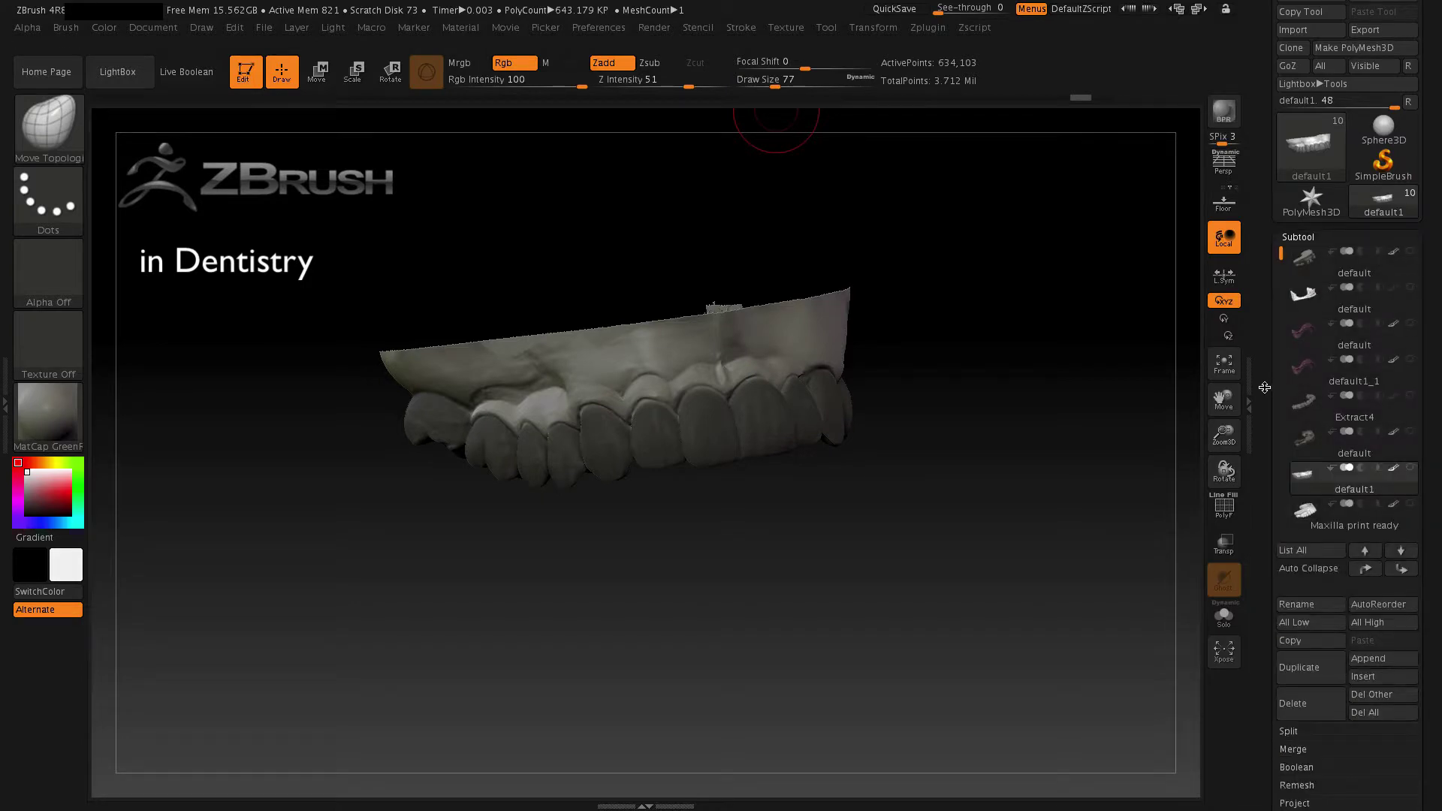
{"action": "scroll", "coordinate": [1268, 374], "scroll_direction": "down", "scroll_amount": 2}
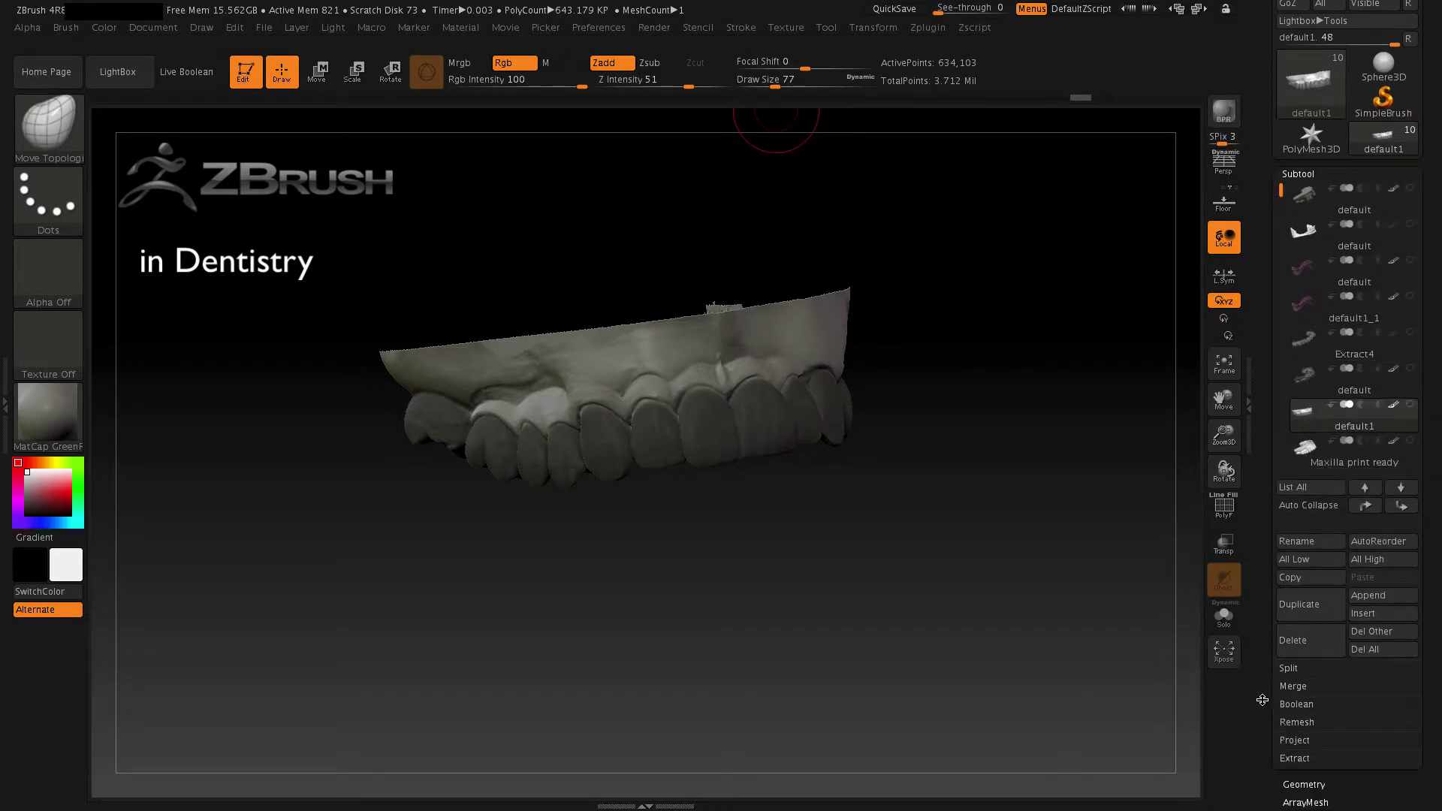
{"action": "scroll", "coordinate": [1262, 695], "scroll_direction": "down", "scroll_amount": 1}
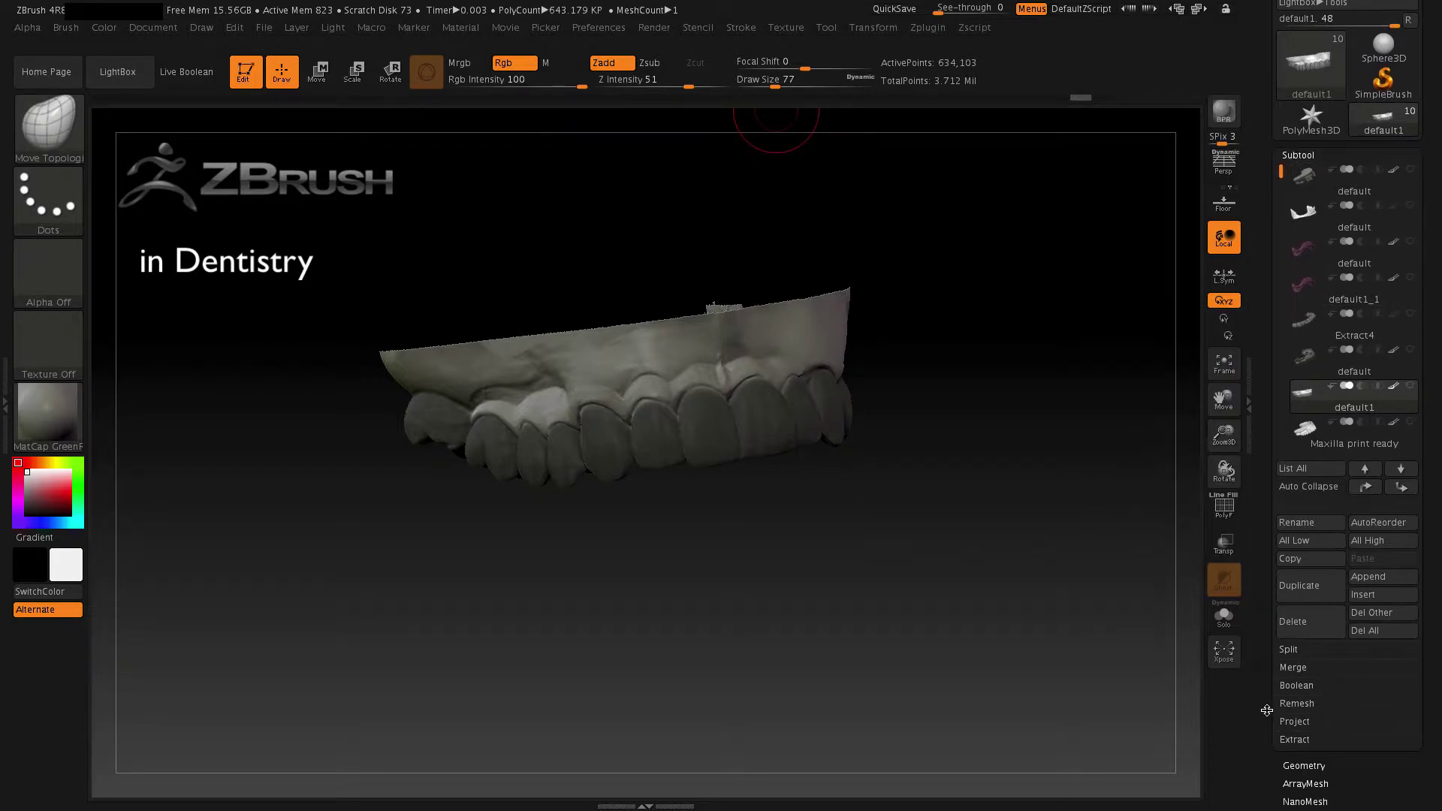
{"action": "scroll", "coordinate": [1267, 711], "scroll_direction": "down", "scroll_amount": 7}
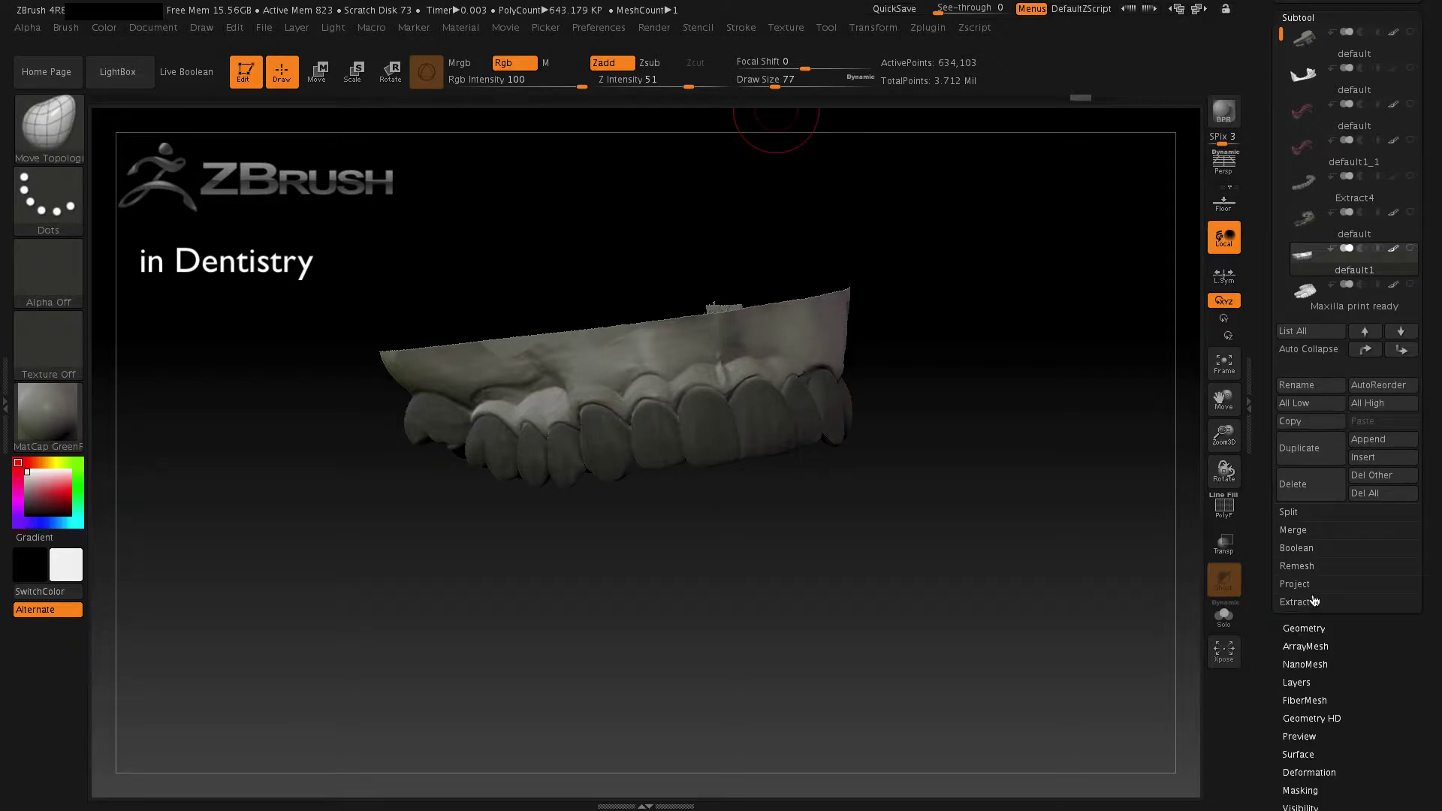
{"action": "left_click", "coordinate": [1309, 604]}
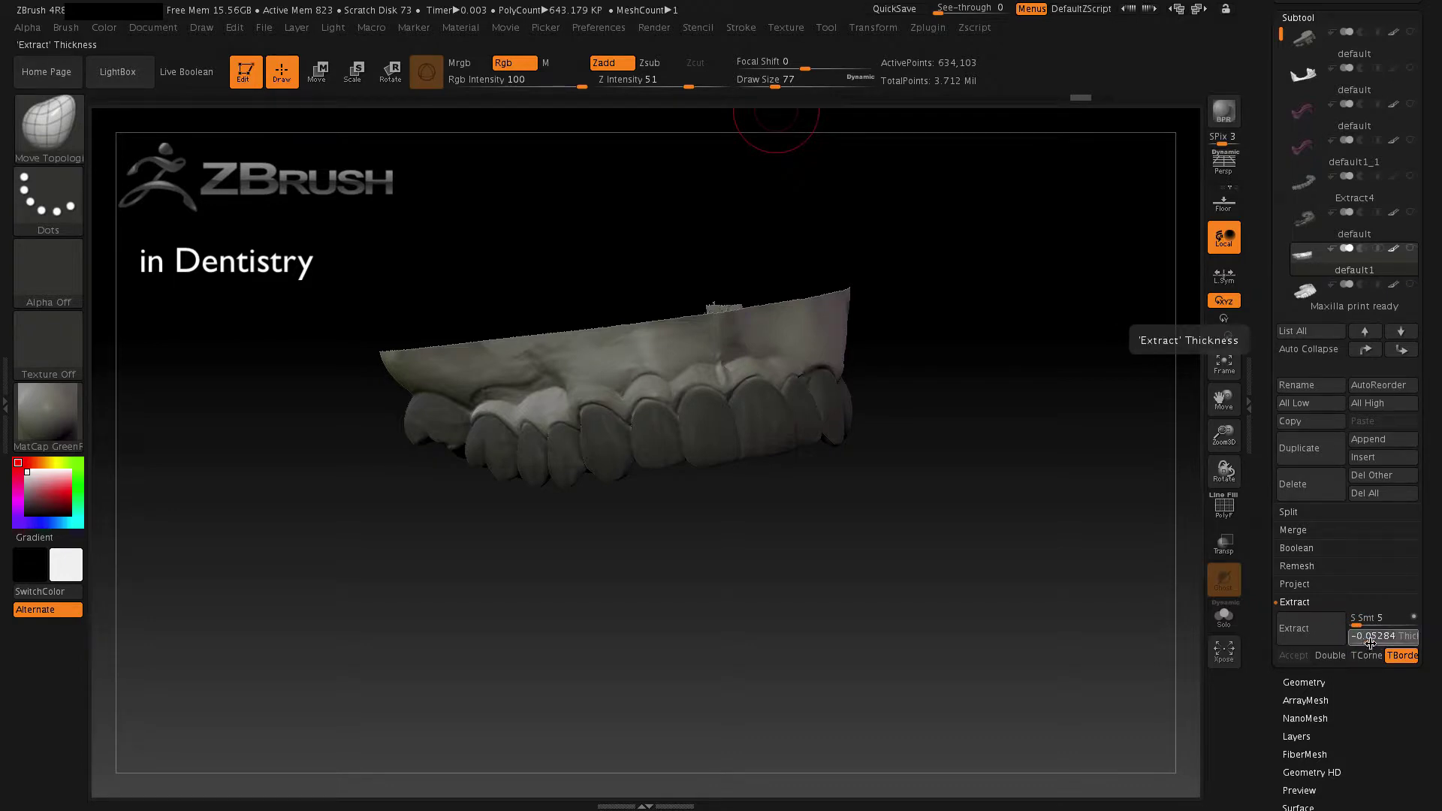
- Set the Extract thickness to -0.06599 and turn off TBorder
{"action": "left_click_drag", "start_coordinate": [1385, 647], "coordinate": [1378, 647]}
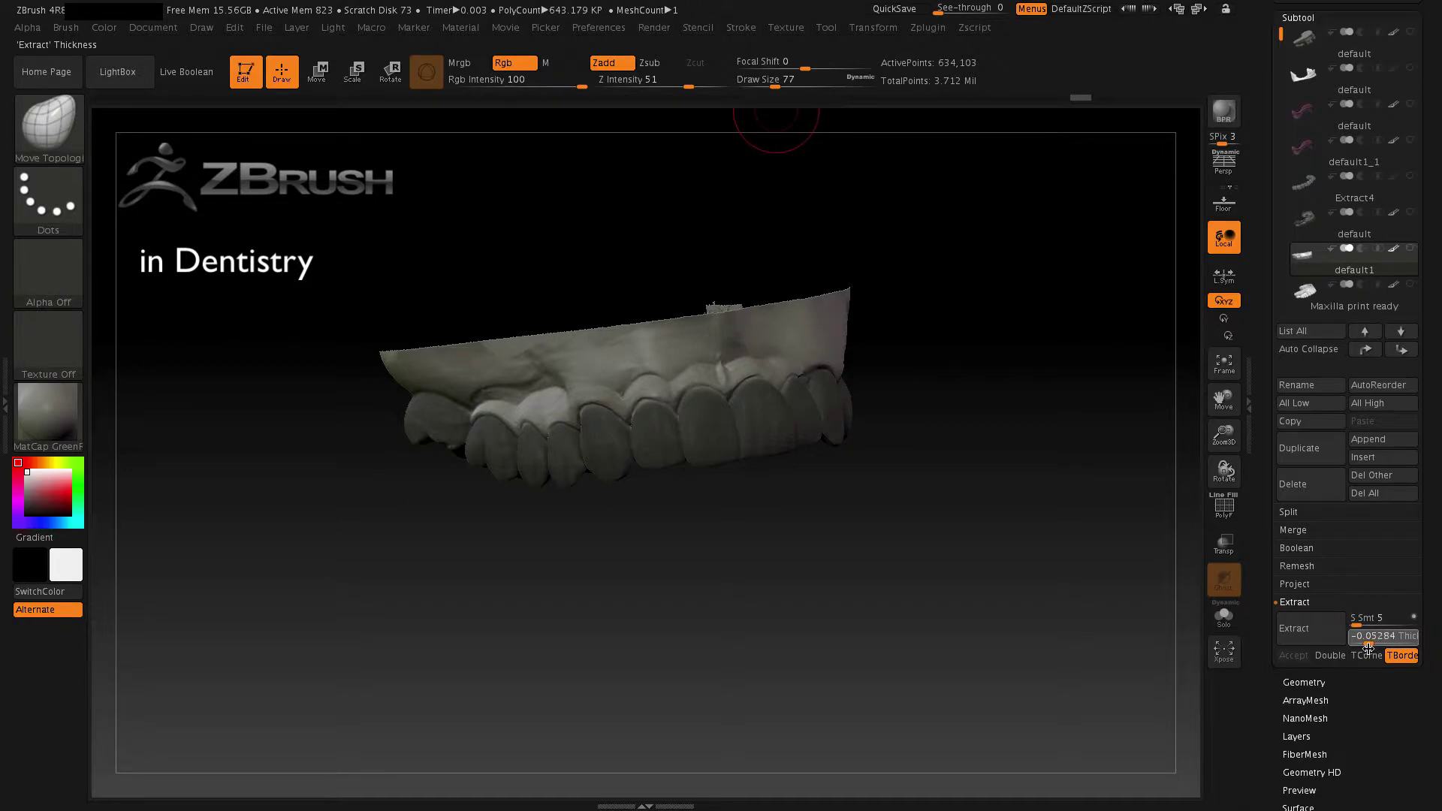
{"action": "left_click_drag", "start_coordinate": [1368, 647], "coordinate": [1368, 649]}
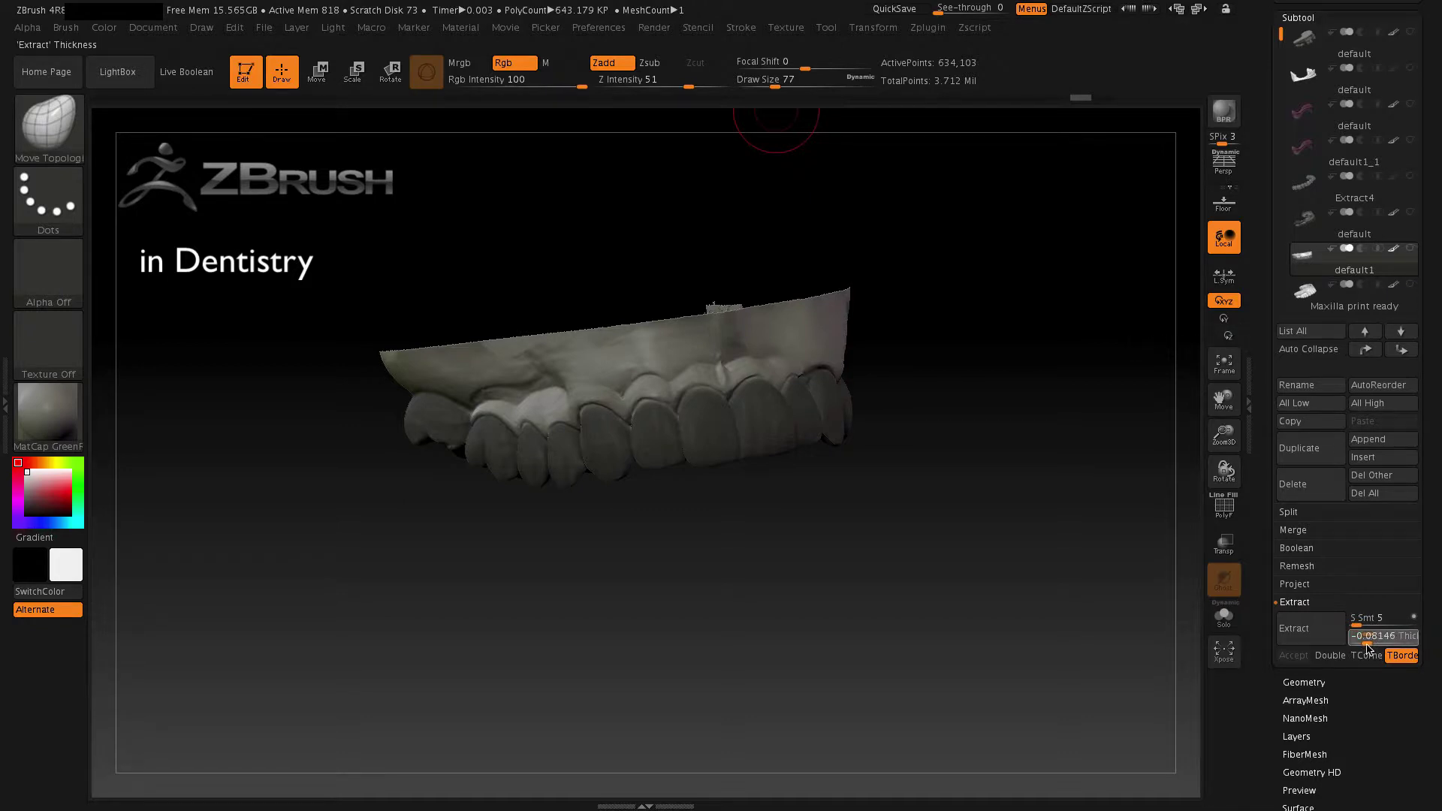
{"action": "left_click", "coordinate": [1369, 649]}
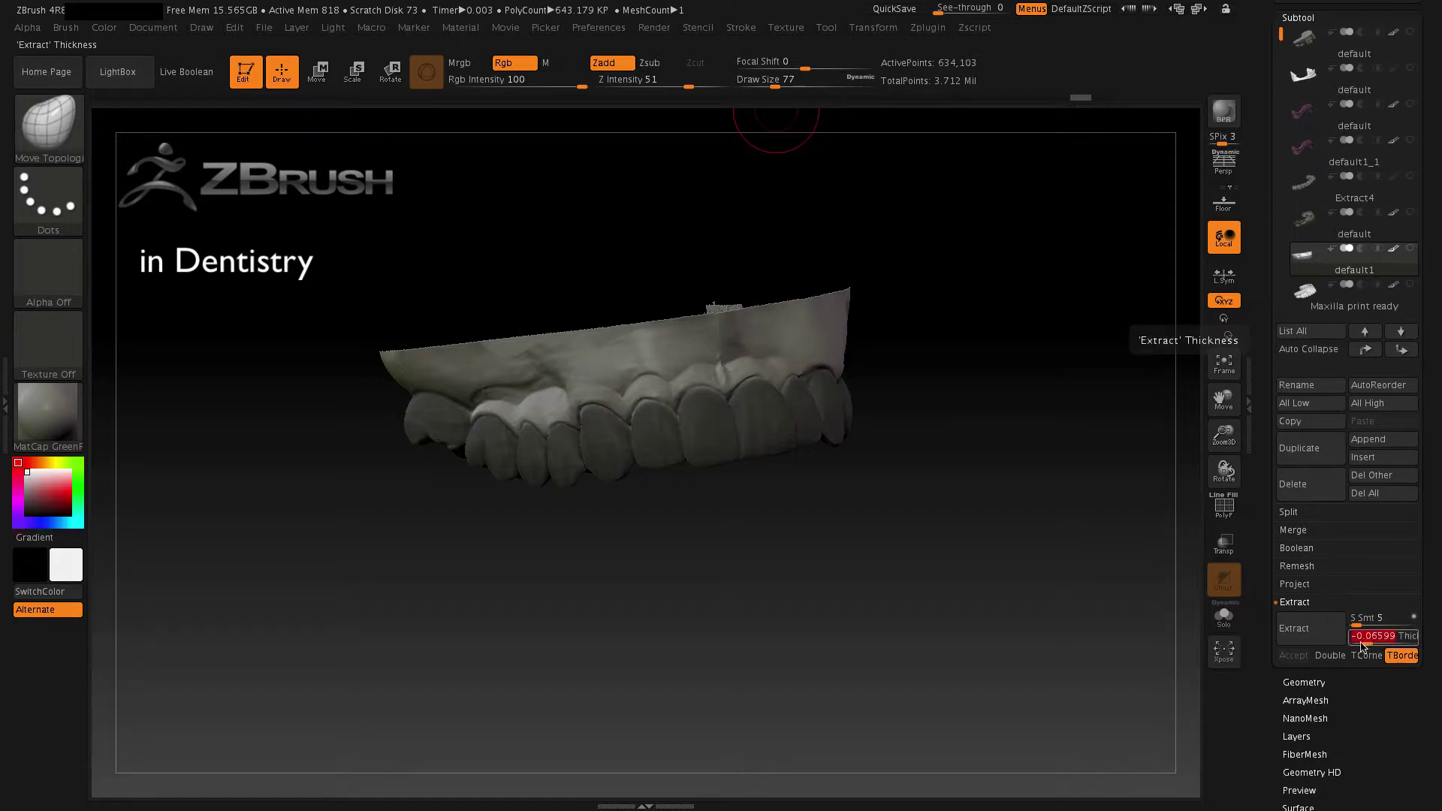
{"action": "left_click", "coordinate": [1399, 661]}
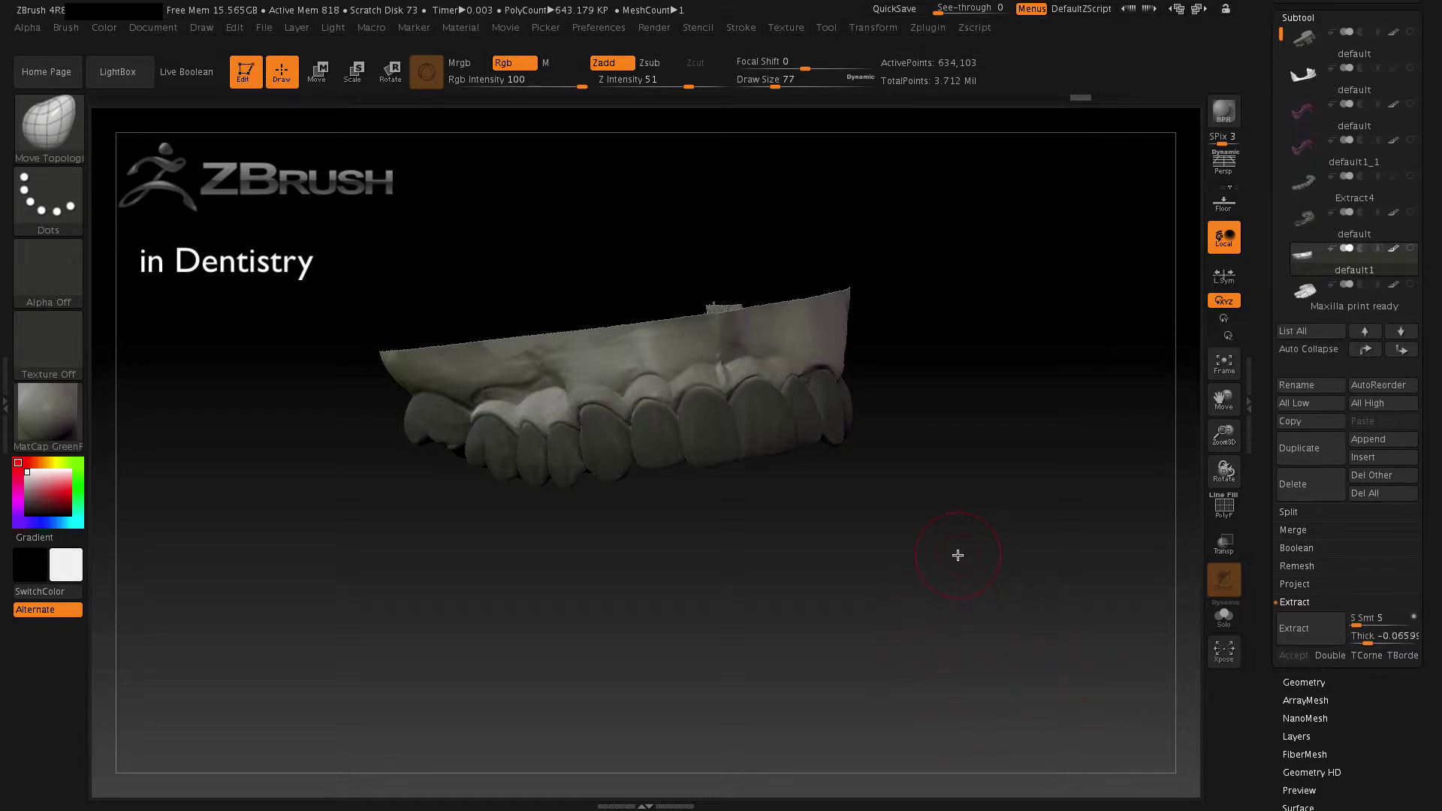
- Preview the extraction of the masked teeth and inspect the arch from above and from the front
{"action": "left_click_drag", "start_coordinate": [958, 555], "coordinate": [968, 602]}
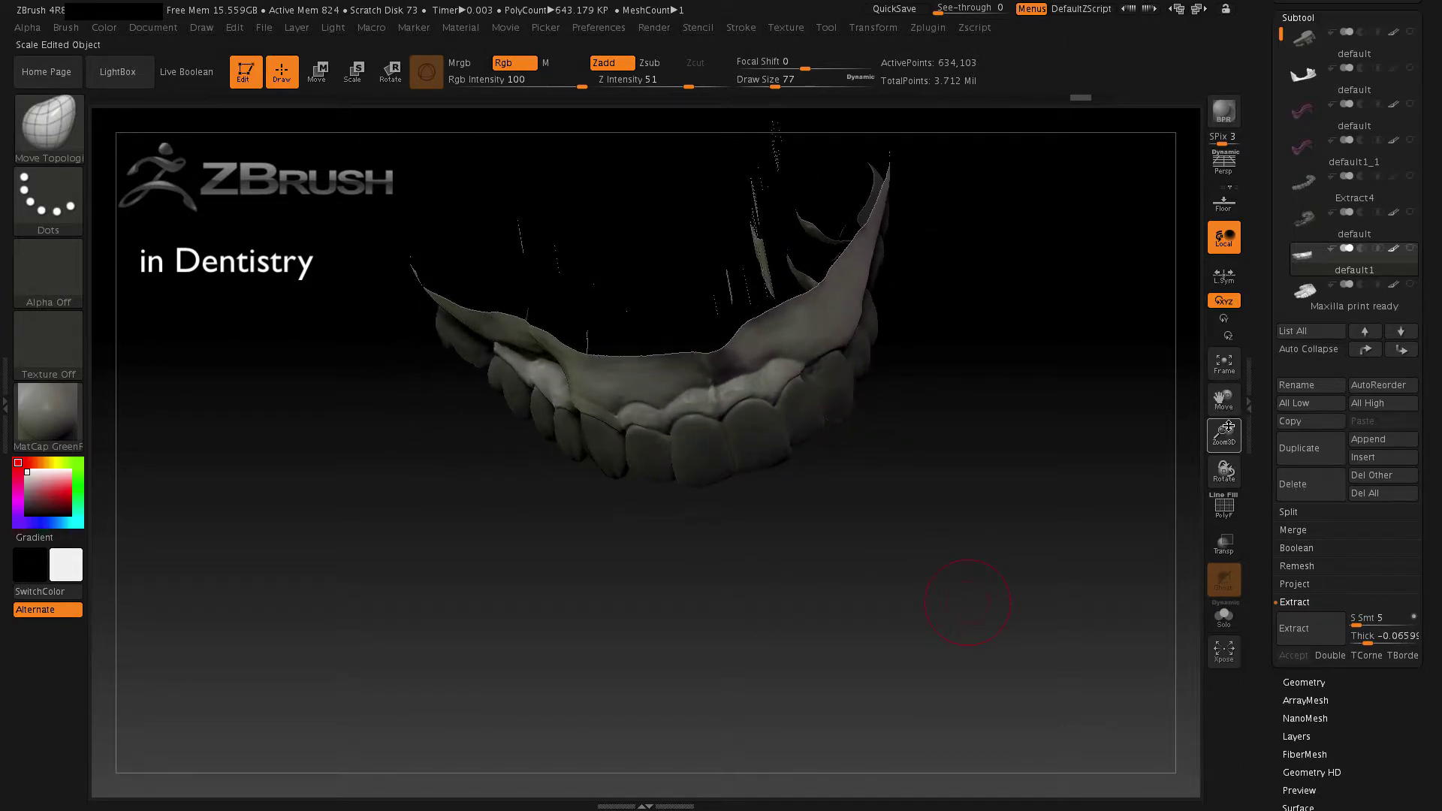
{"action": "left_click_drag", "start_coordinate": [1223, 398], "coordinate": [1224, 470]}
{"action": "left_click_drag", "start_coordinate": [921, 651], "coordinate": [1027, 650]}
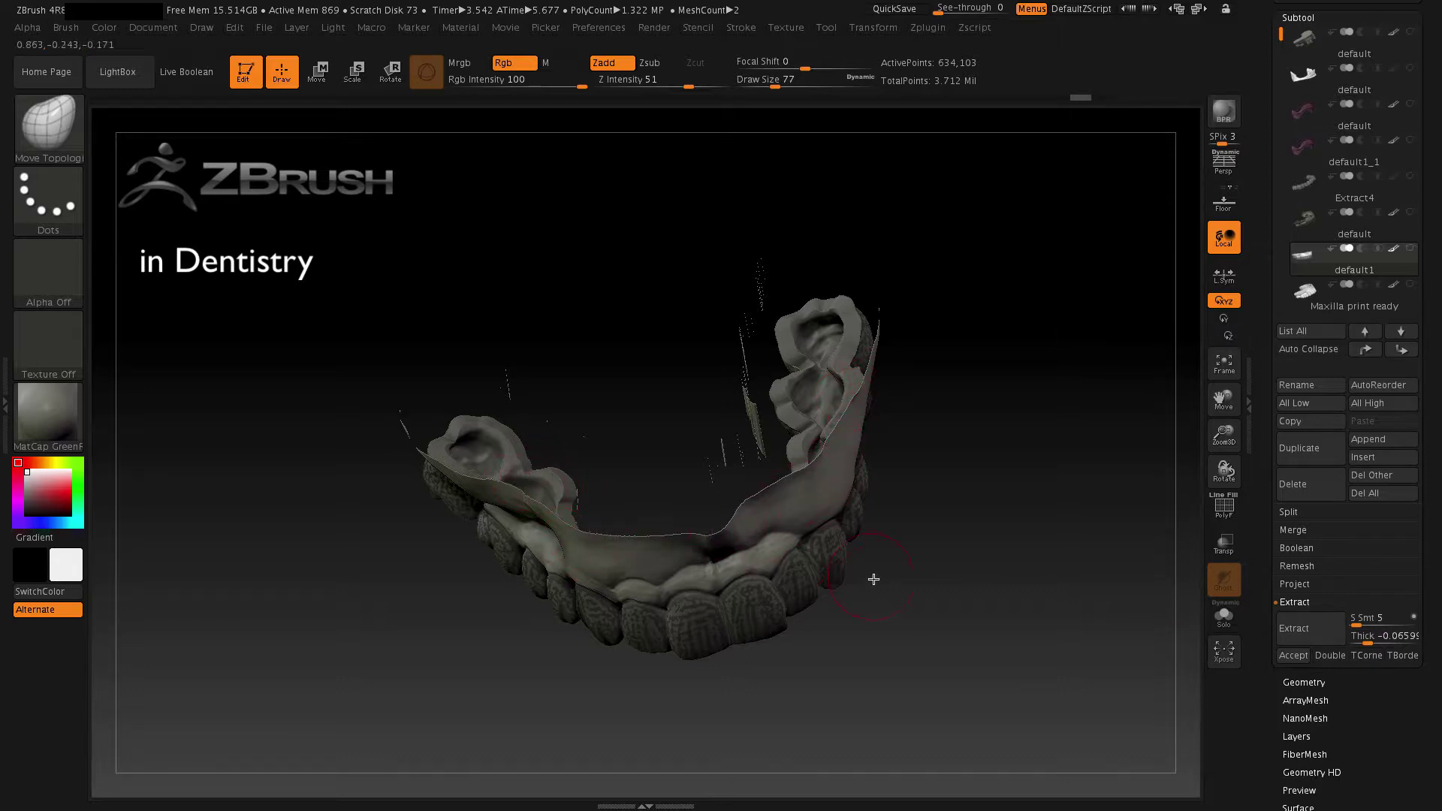
{"action": "left_click_drag", "start_coordinate": [928, 578], "coordinate": [927, 662]}
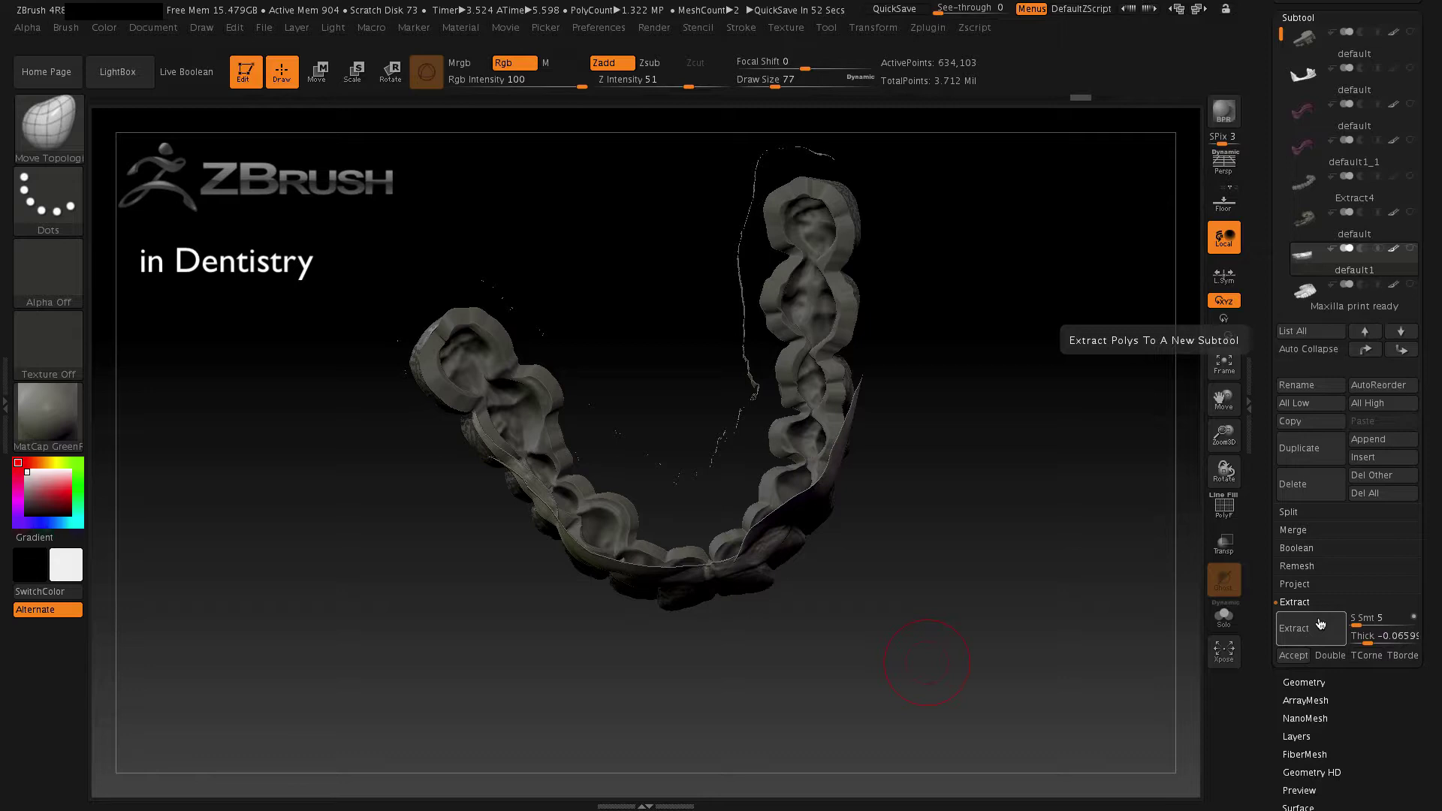
{"action": "left_click_drag", "start_coordinate": [866, 673], "coordinate": [866, 515]}
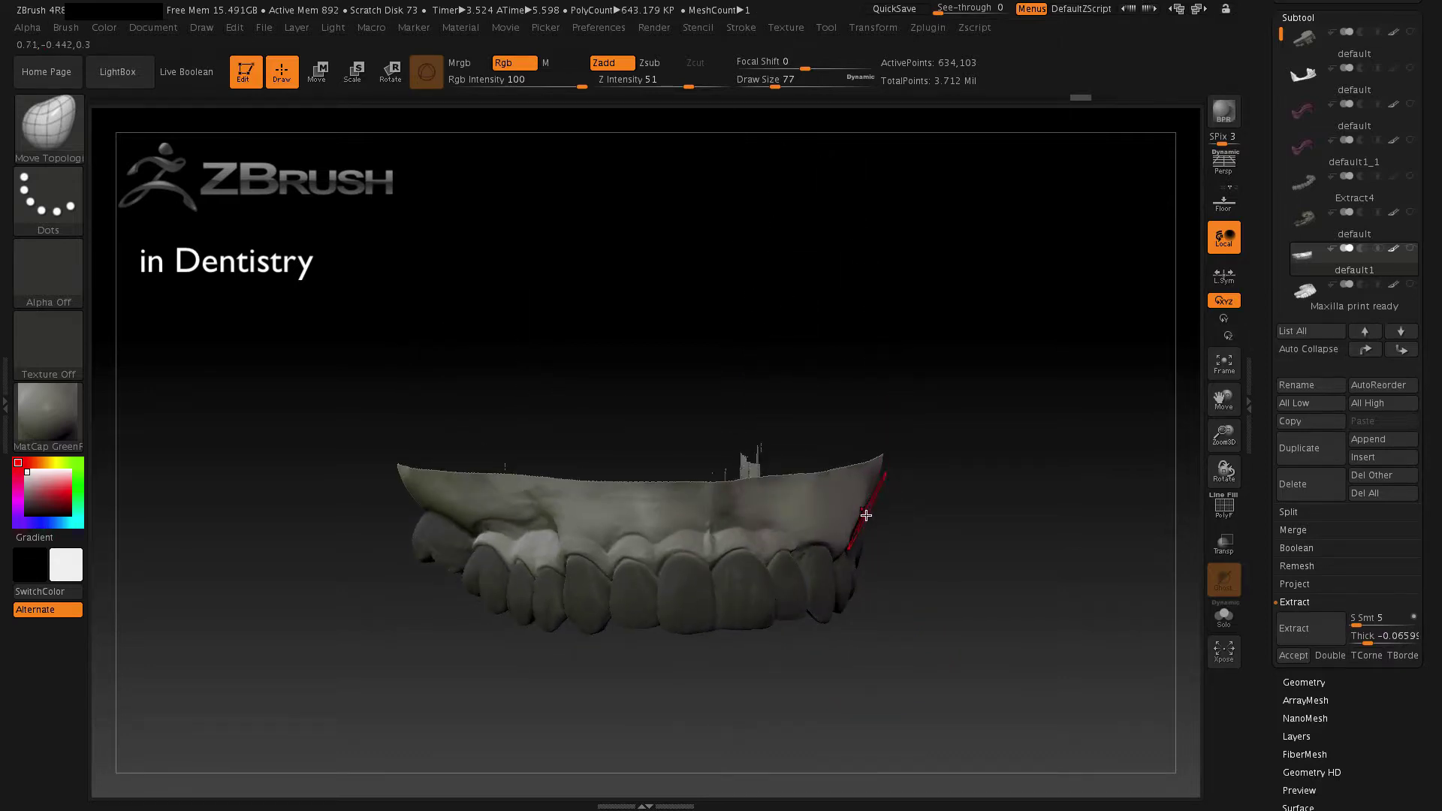
- Extract the masked teeth, accept the result as a new subtool and examine the shell from its open side
{"action": "left_click", "coordinate": [1311, 623]}
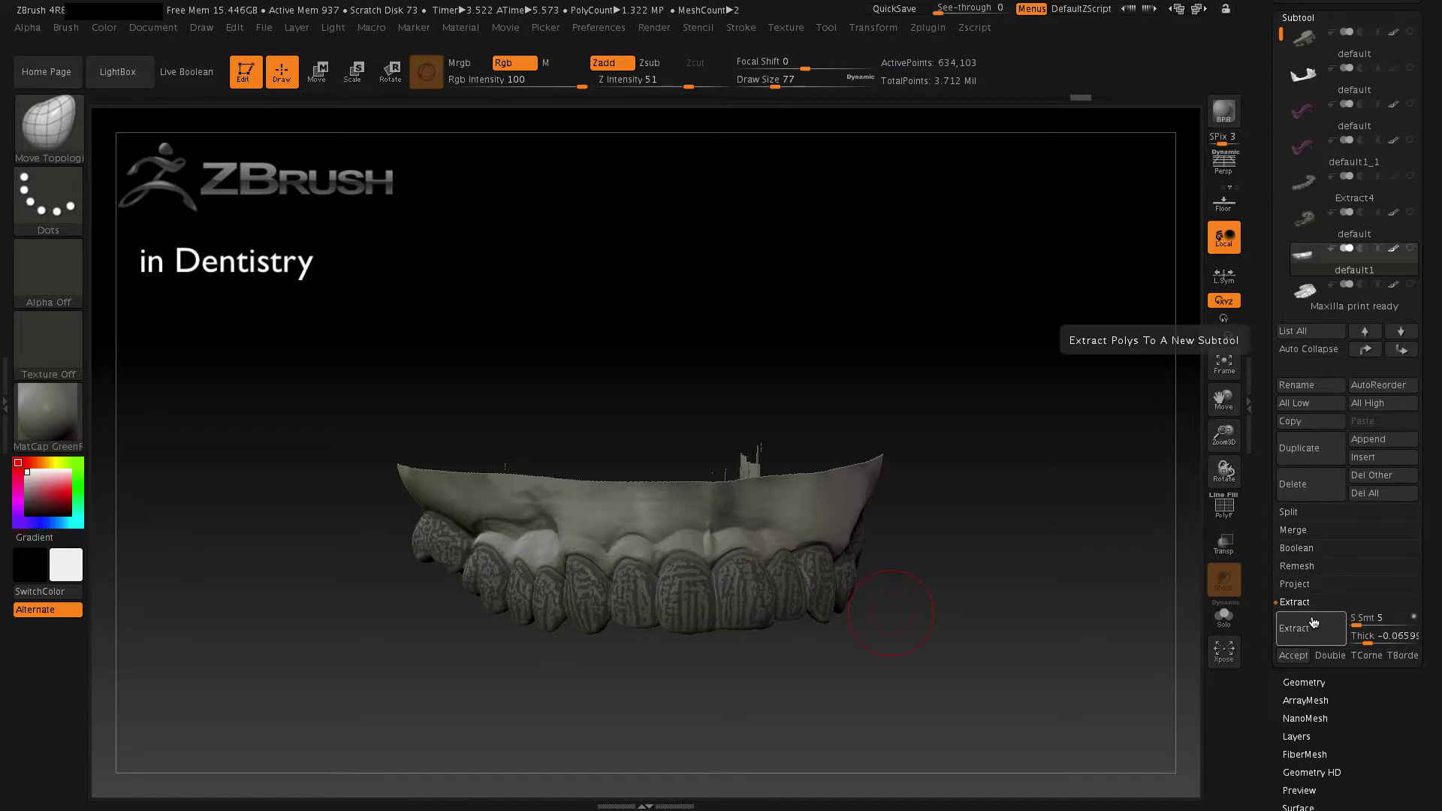
{"action": "left_click", "coordinate": [1294, 655]}
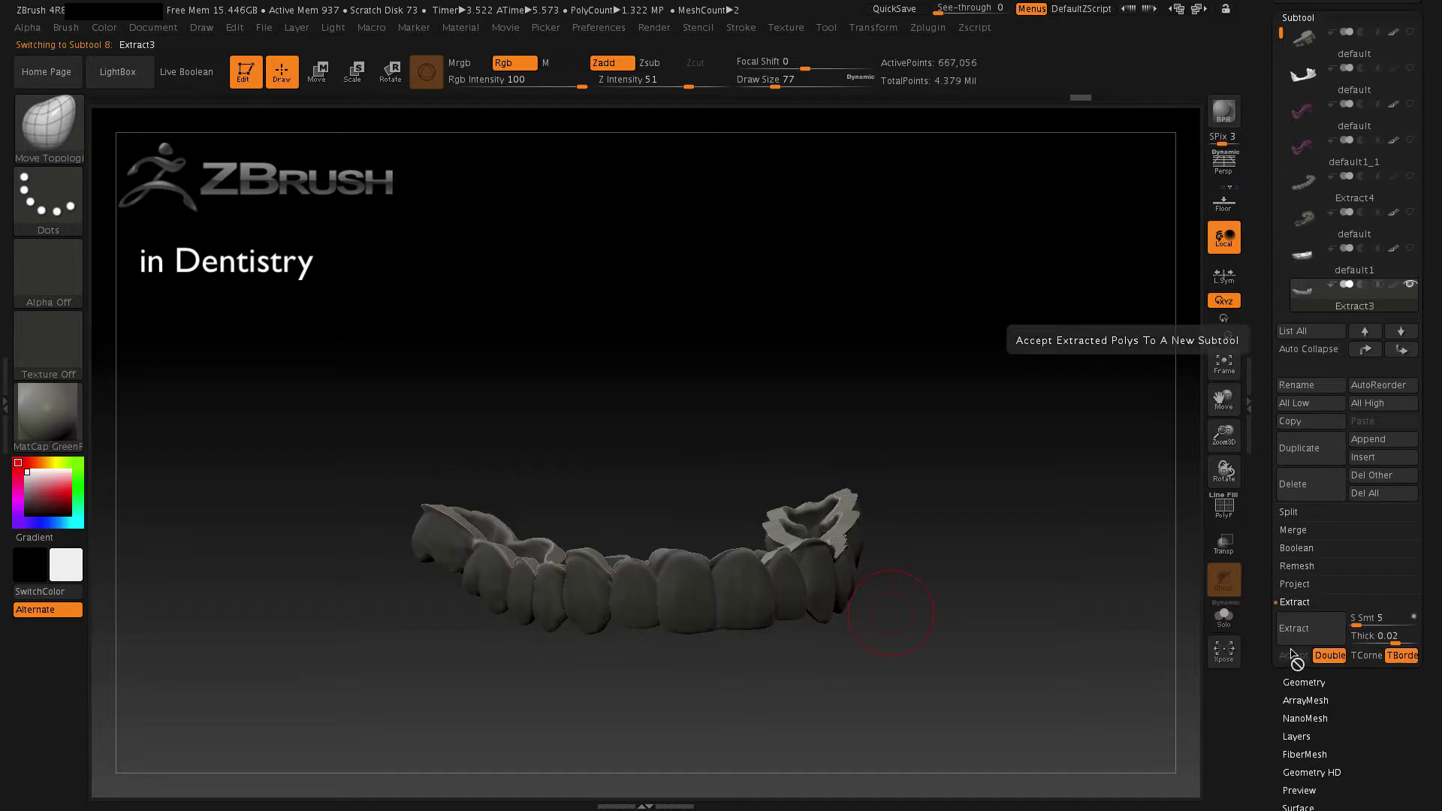
{"action": "left_click_drag", "start_coordinate": [951, 665], "coordinate": [930, 634]}
{"action": "left_click", "coordinate": [1394, 637]}
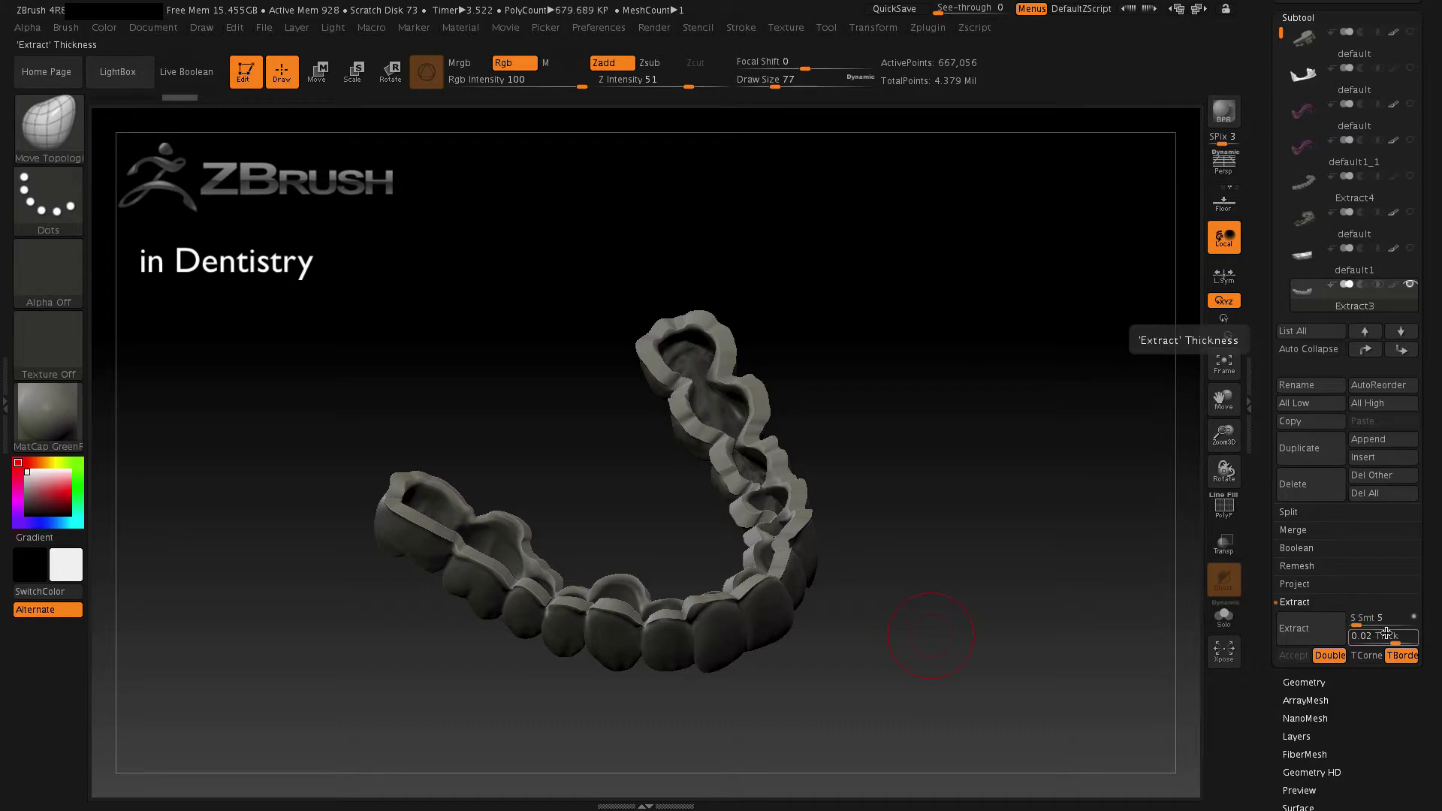
- Switch to the default subtool listed above default1 and hide the Extract3 subtool
{"action": "mouse_move", "coordinate": [1397, 234]}
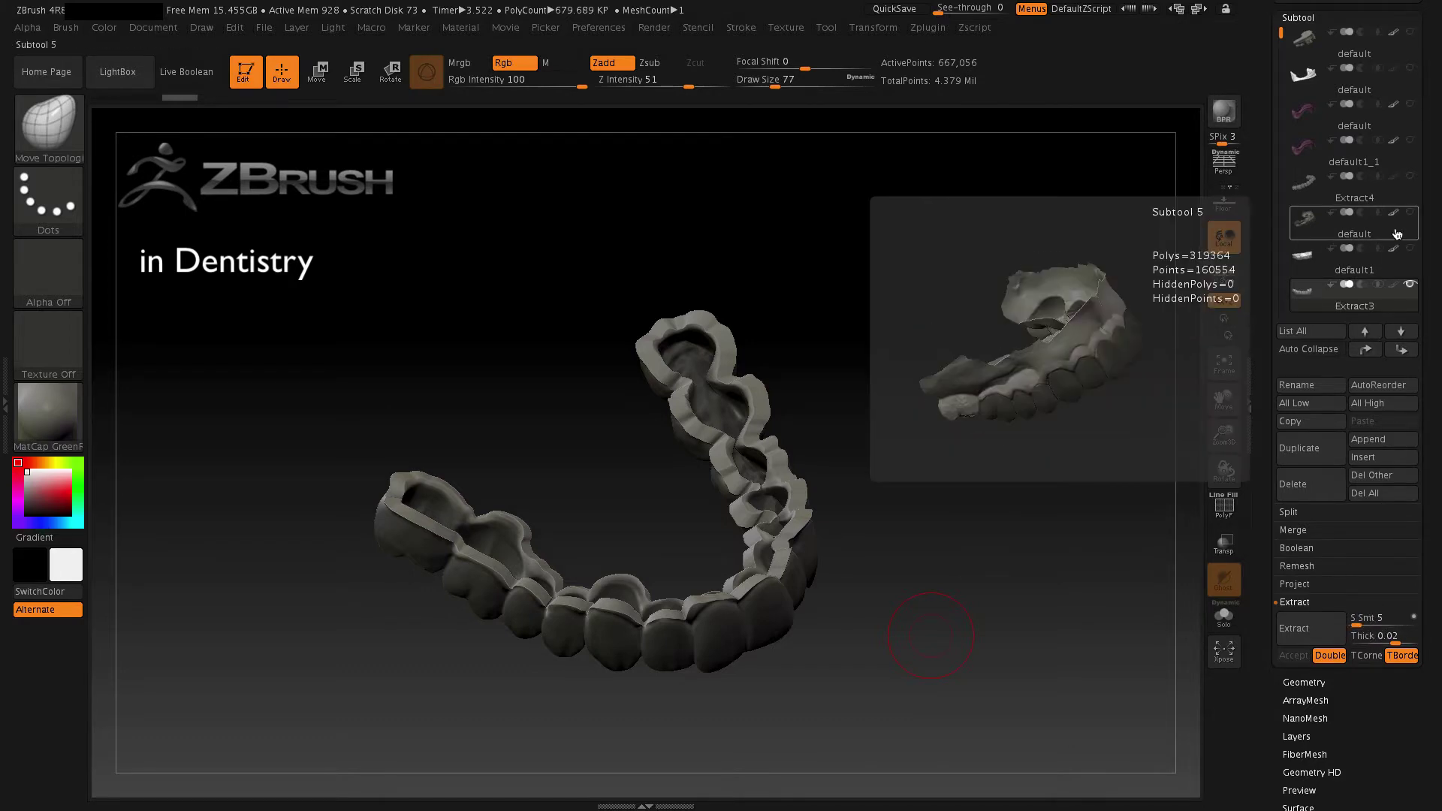
{"action": "left_click", "coordinate": [1389, 239]}
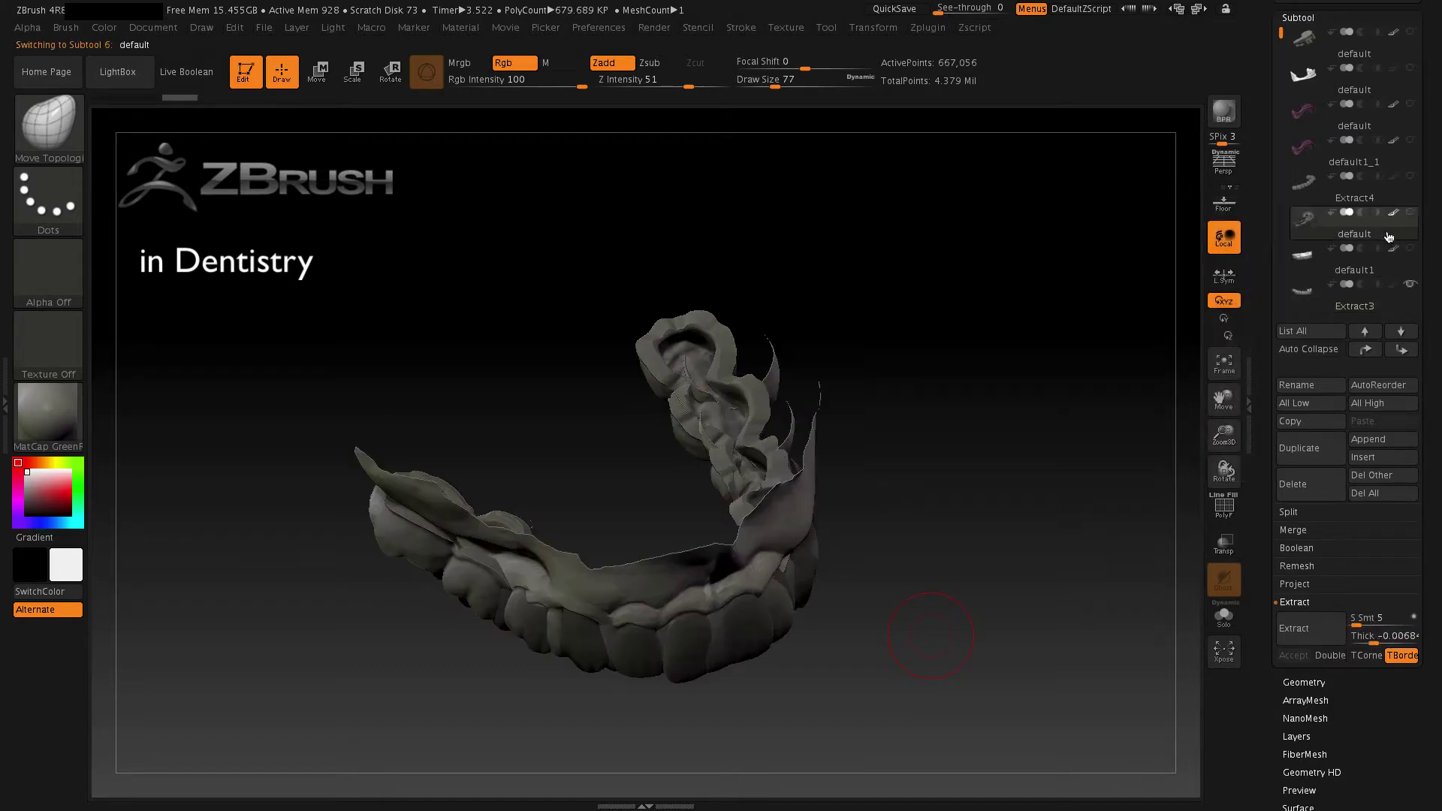
{"action": "left_click", "coordinate": [1412, 290]}
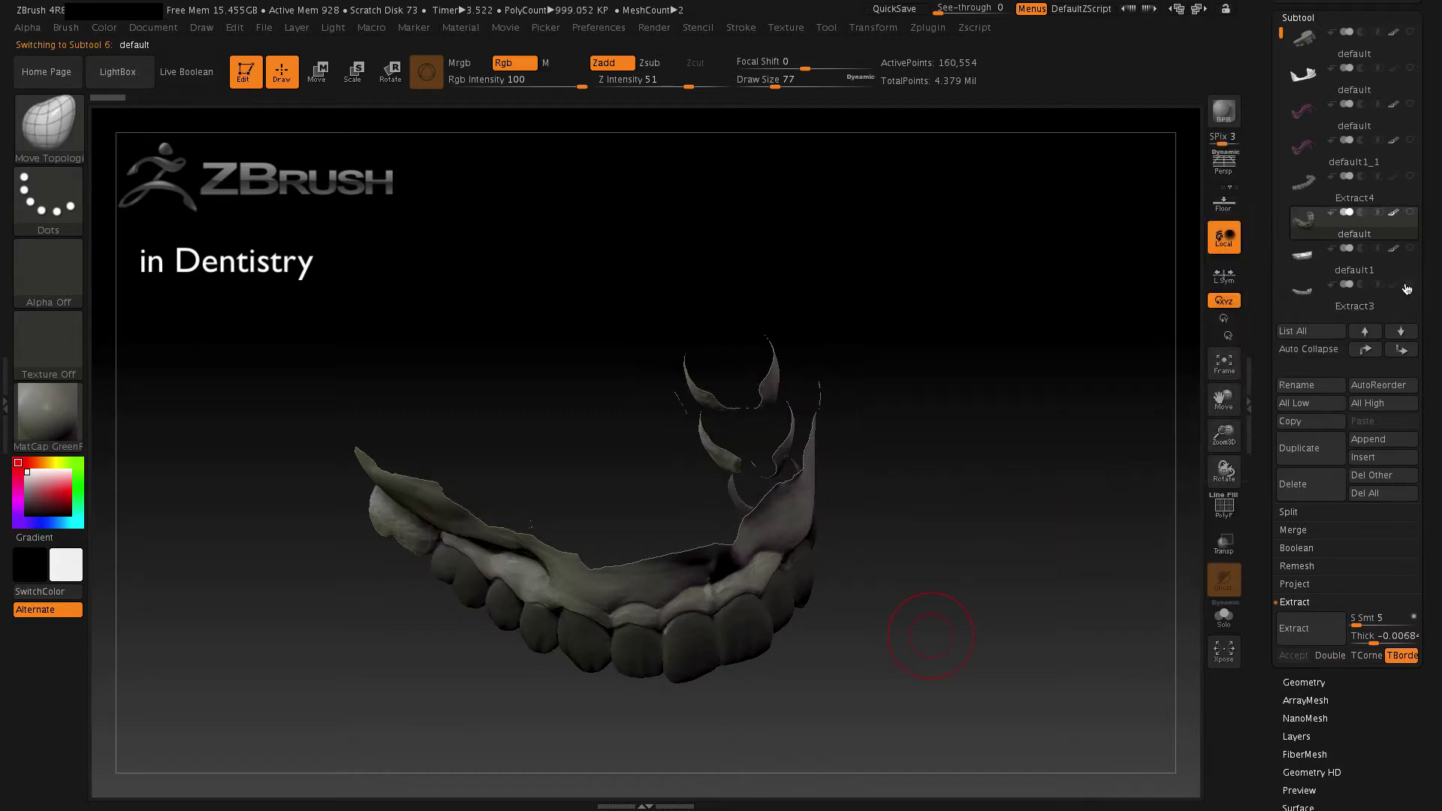
{"action": "left_click_drag", "start_coordinate": [1050, 628], "coordinate": [1014, 608]}
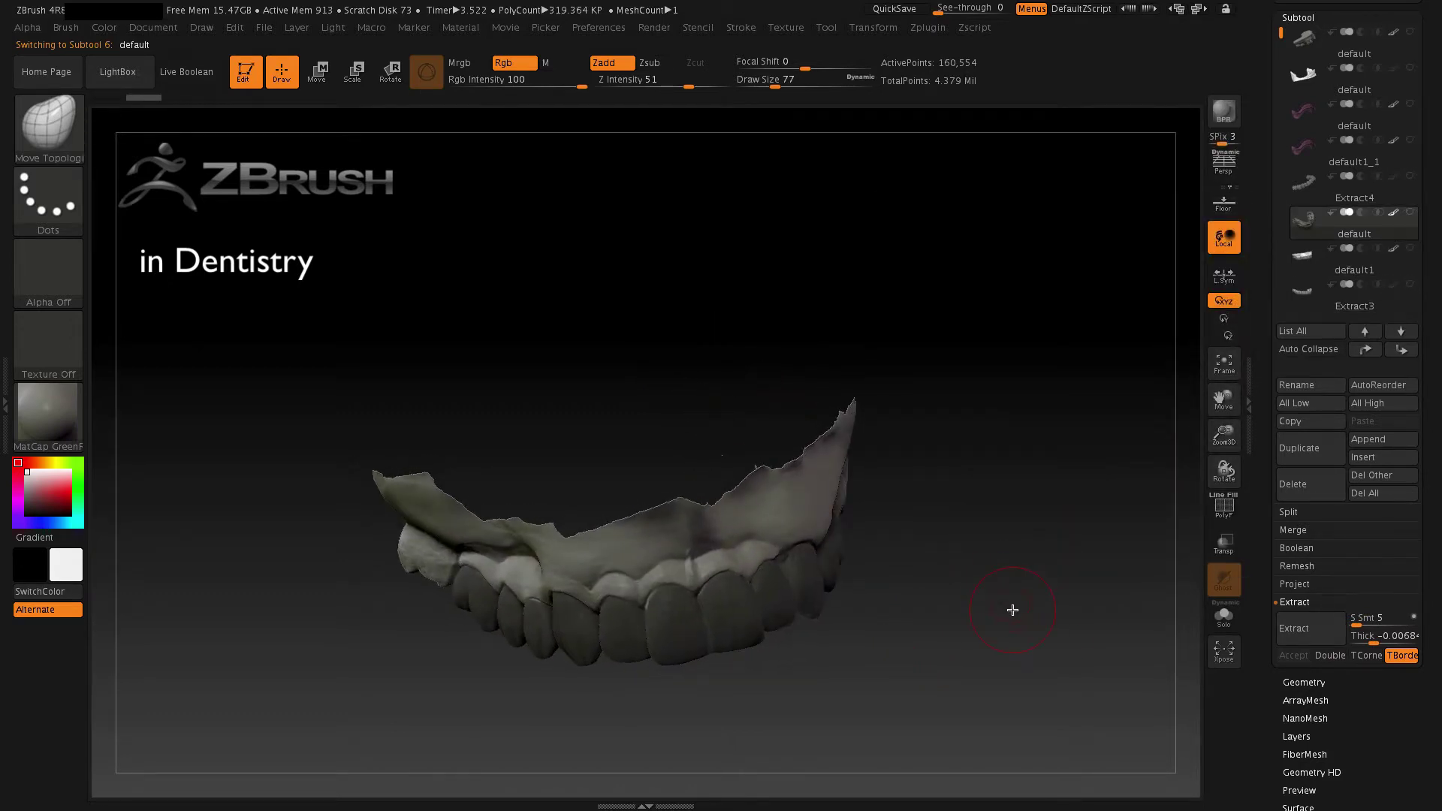
- Set the Extract thickness for the selected jaw subtool to -0.0249
{"action": "left_click", "coordinate": [1357, 638]}
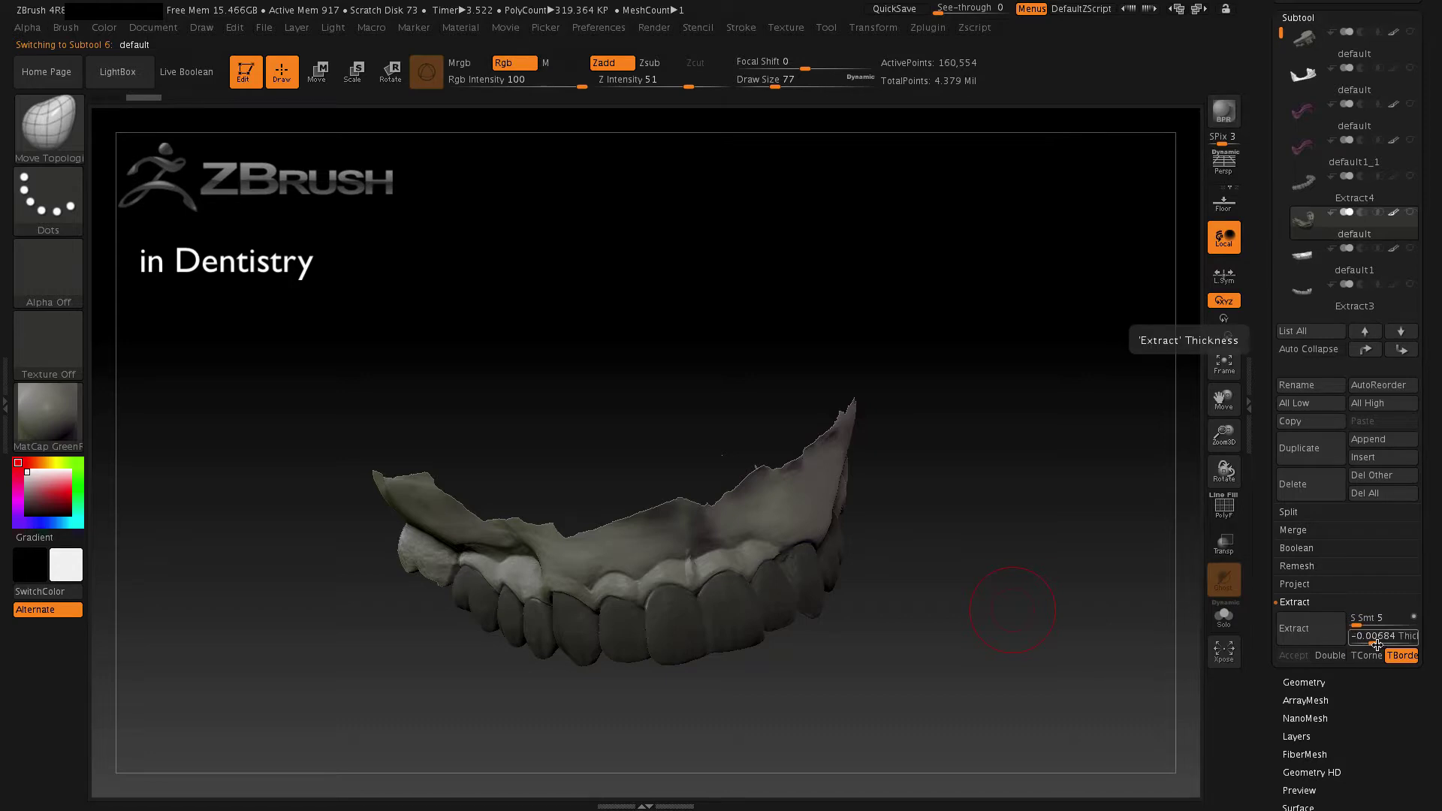
{"action": "left_click_drag", "start_coordinate": [1375, 644], "coordinate": [1373, 642]}
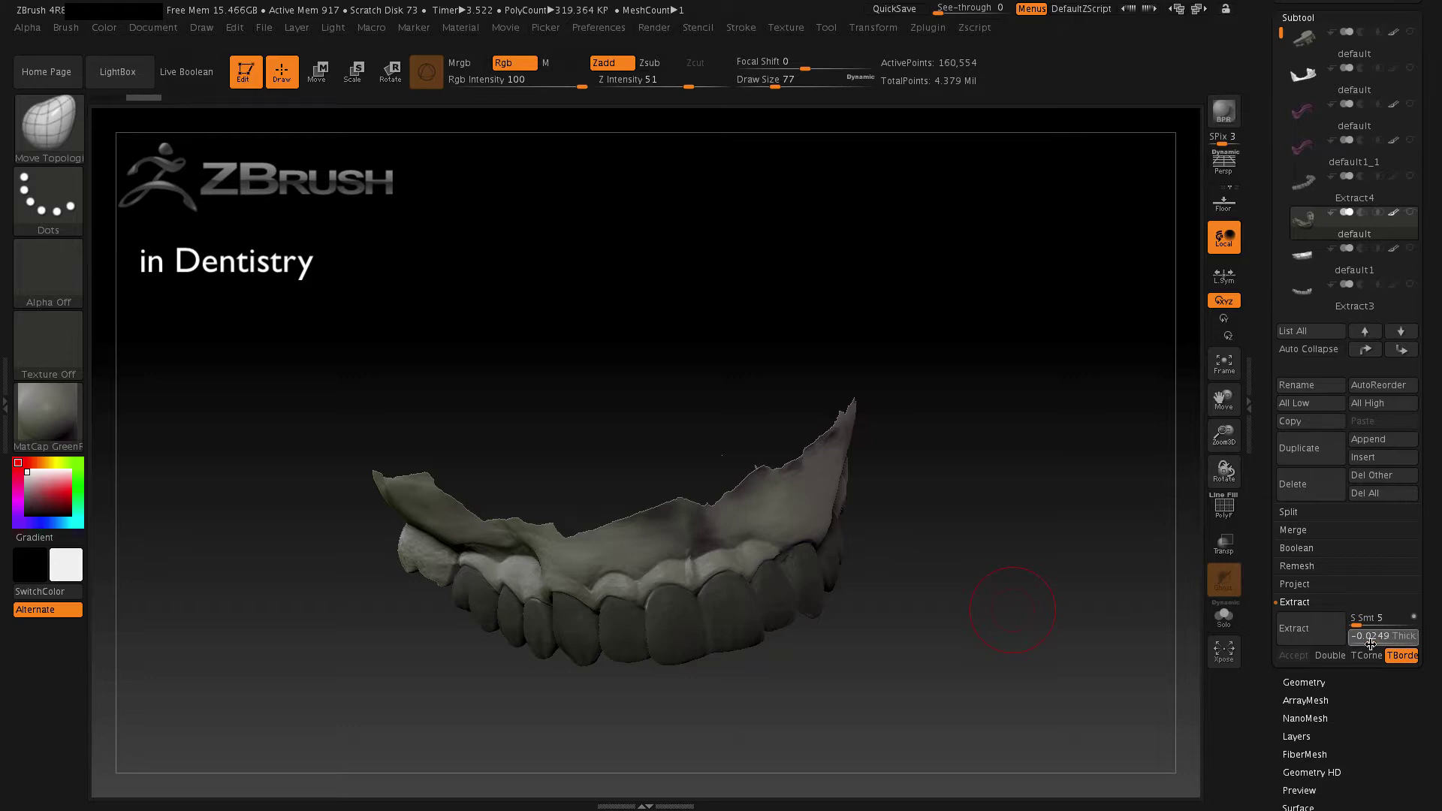
{"action": "left_click_drag", "start_coordinate": [1368, 645], "coordinate": [1361, 649]}
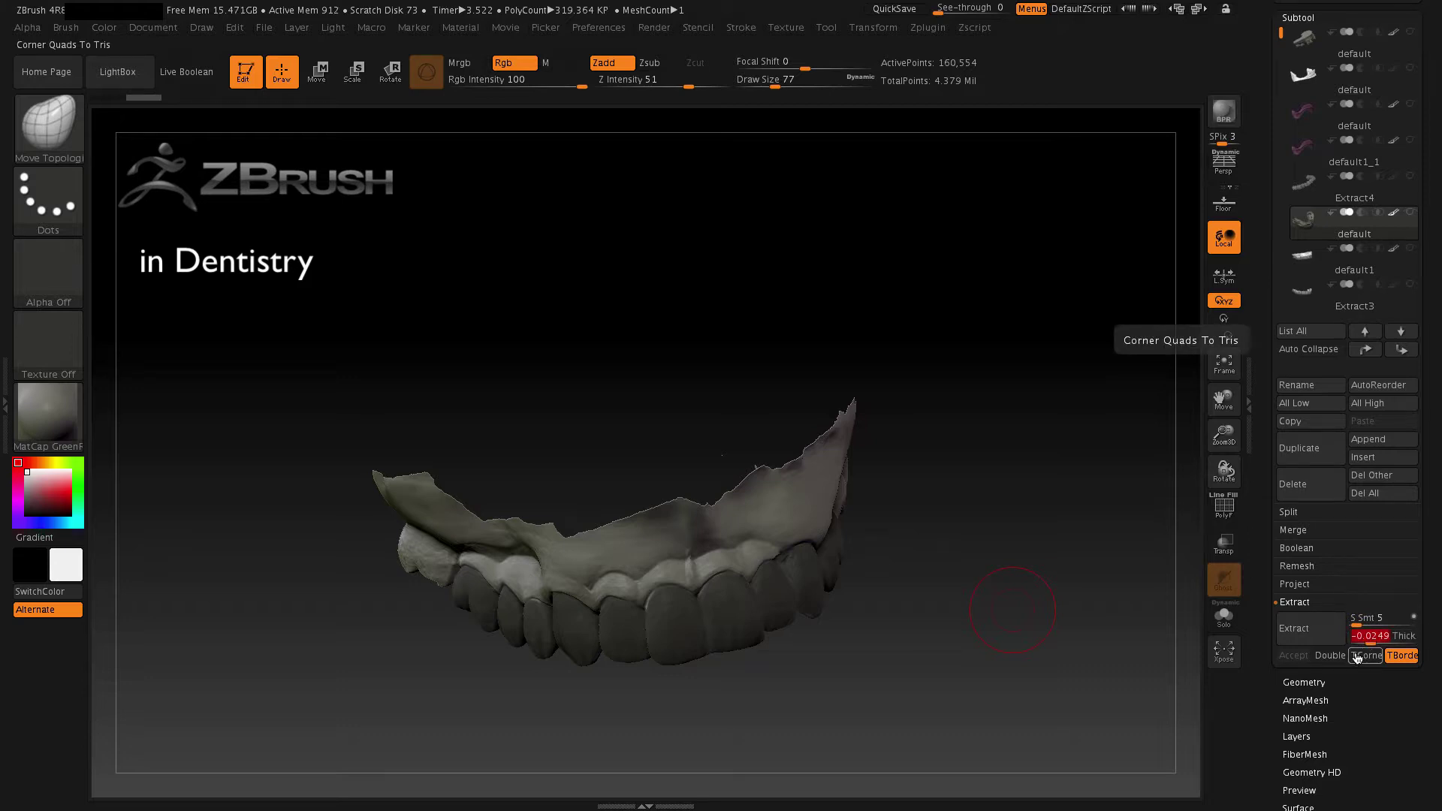
- Extract the masked teeth and accept the resulting shell as a new subtool
{"action": "left_click", "coordinate": [1319, 636]}
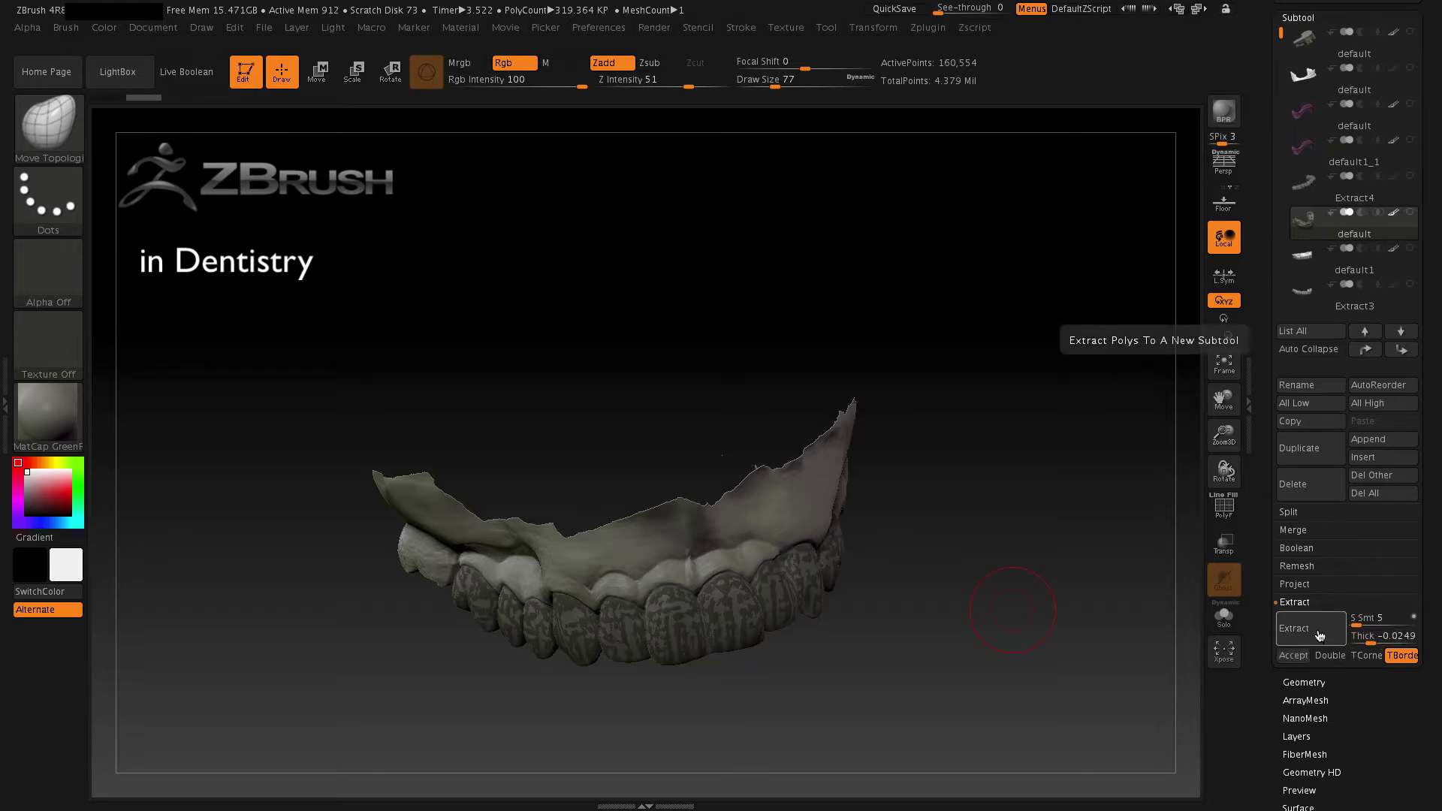
{"action": "left_click", "coordinate": [1319, 636]}
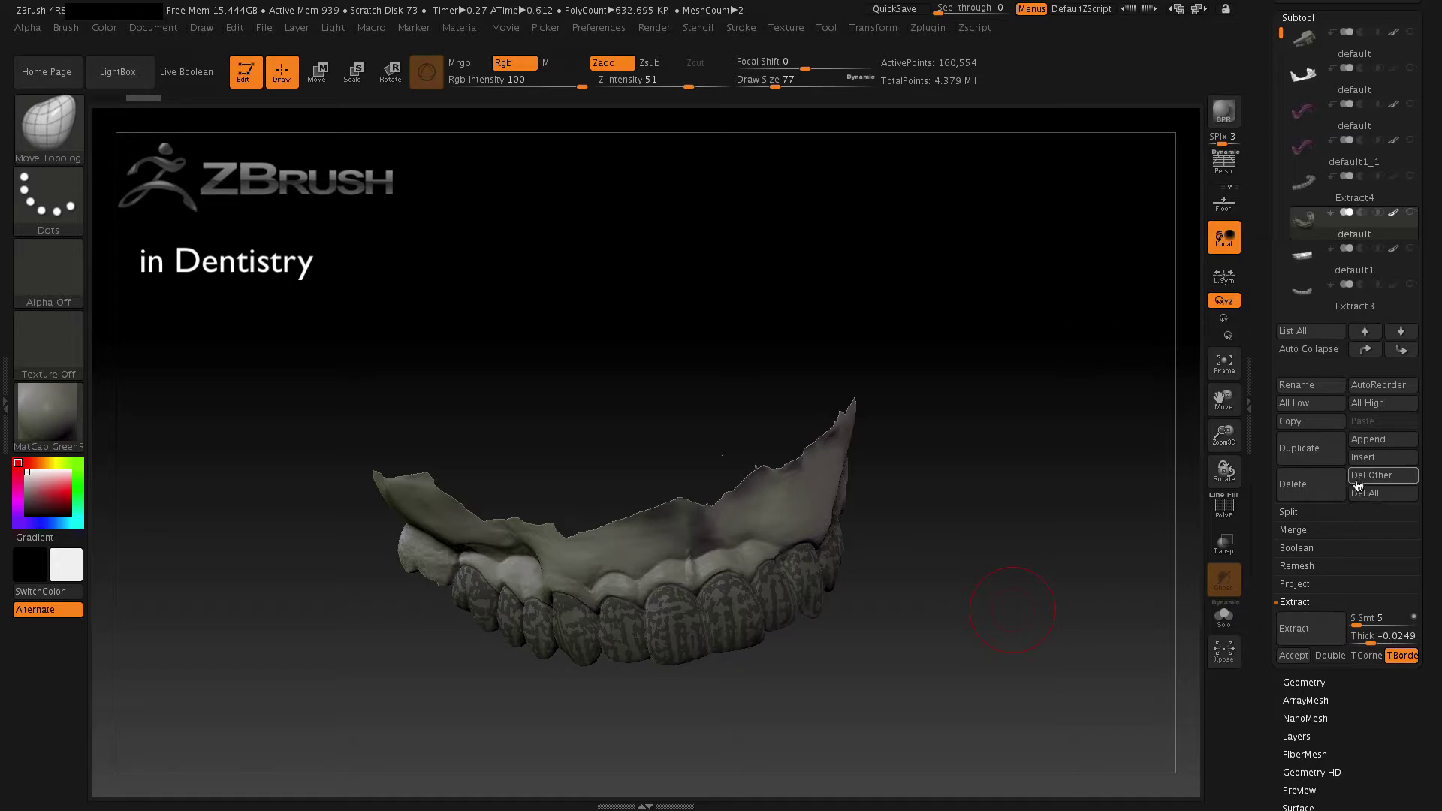
{"action": "left_click", "coordinate": [1294, 656]}
- Examine the extracted tooth shell on its own from the open inner side, the side and the front
{"action": "mouse_move", "coordinate": [959, 659]}
{"action": "left_mouse_down"}
{"action": "mouse_move", "coordinate": [982, 706]}
{"action": "mouse_move", "coordinate": [943, 708]}
{"action": "mouse_move", "coordinate": [962, 680]}
{"action": "left_mouse_up"}
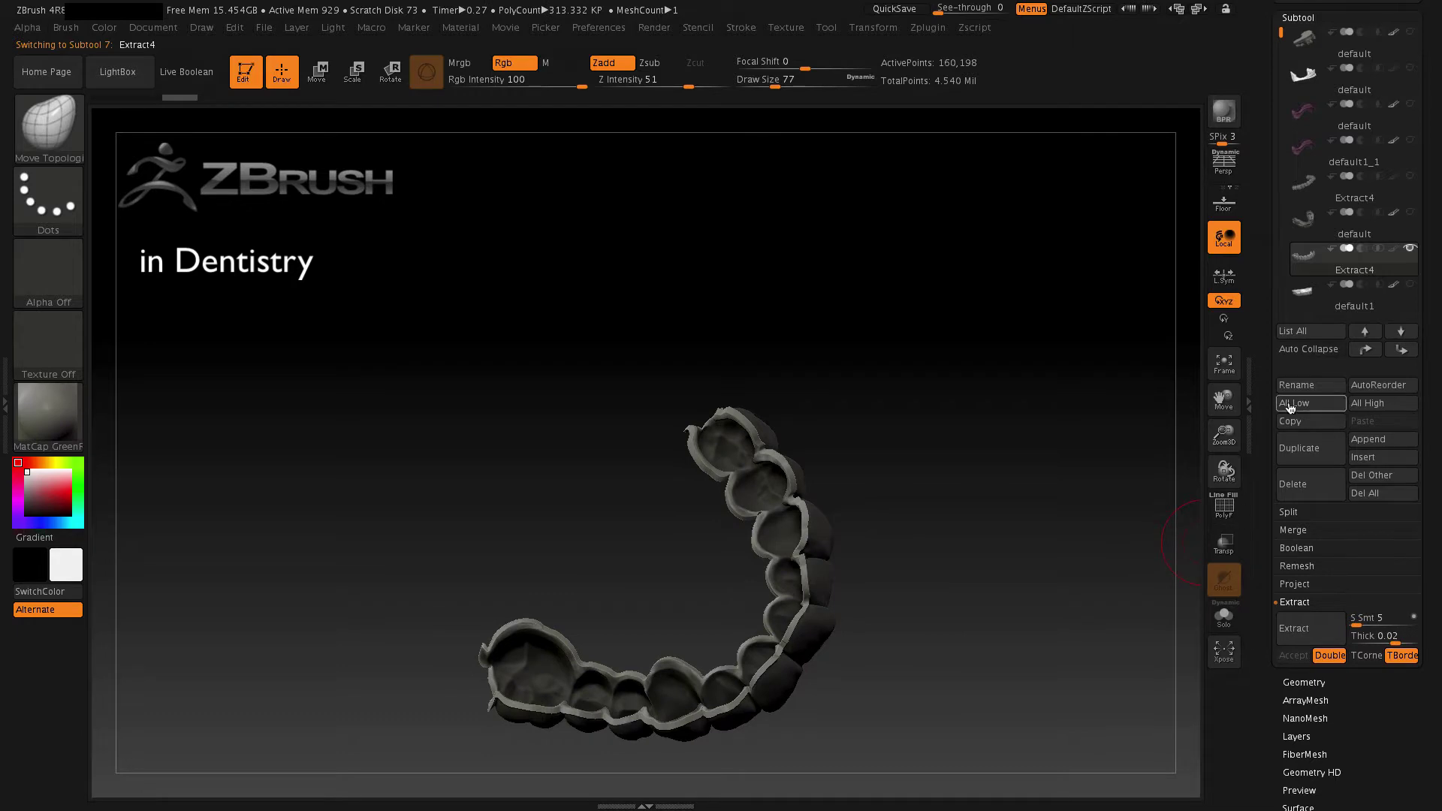
{"action": "mouse_move", "coordinate": [1224, 398]}
{"action": "left_mouse_down"}
{"action": "mouse_move", "coordinate": [905, 624]}
{"action": "mouse_move", "coordinate": [949, 637]}
{"action": "mouse_move", "coordinate": [954, 625]}
{"action": "mouse_move", "coordinate": [927, 631]}
{"action": "mouse_move", "coordinate": [864, 542]}
{"action": "mouse_move", "coordinate": [923, 506]}
{"action": "mouse_move", "coordinate": [872, 634]}
{"action": "mouse_move", "coordinate": [880, 648]}
{"action": "left_mouse_up"}
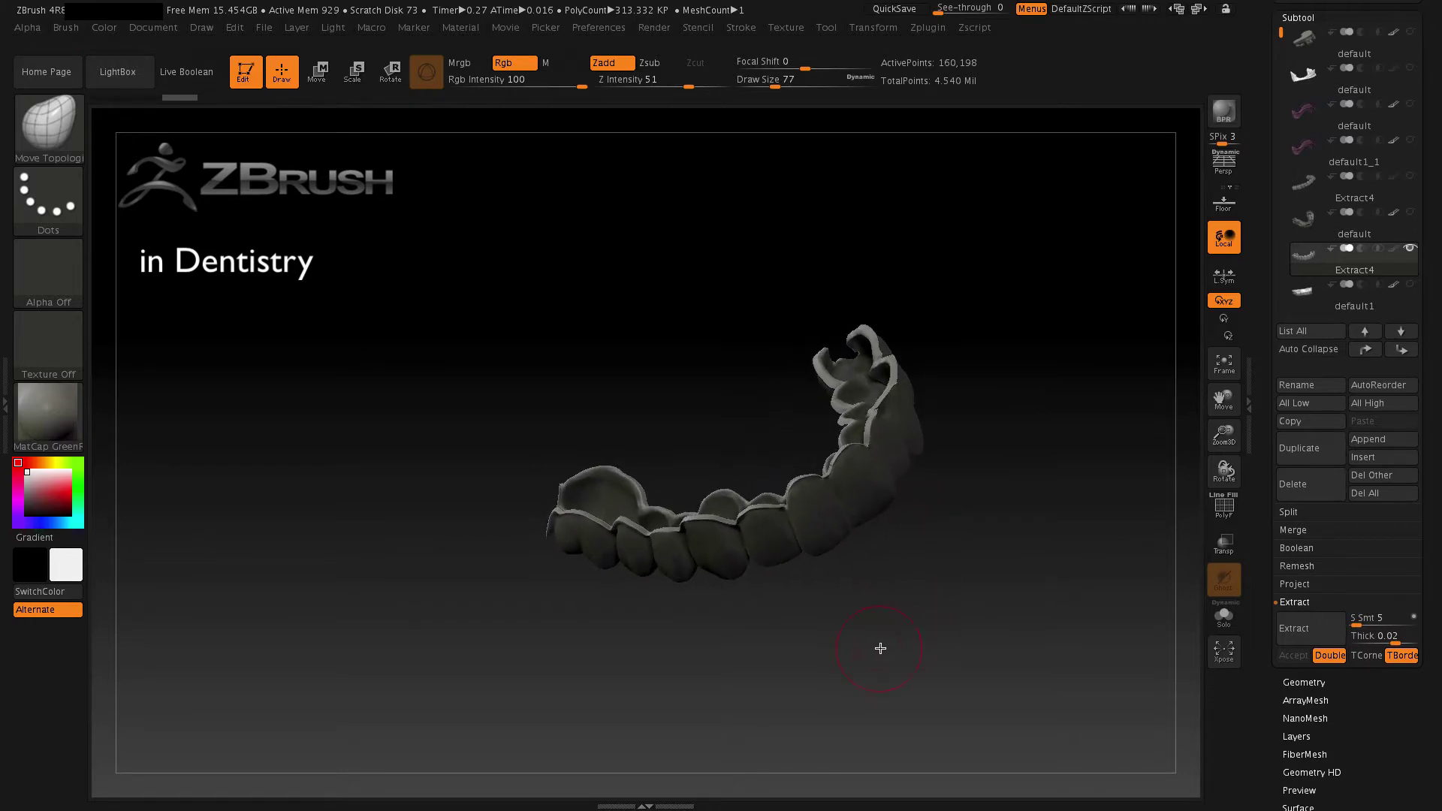
{"action": "key", "text": "shift"}
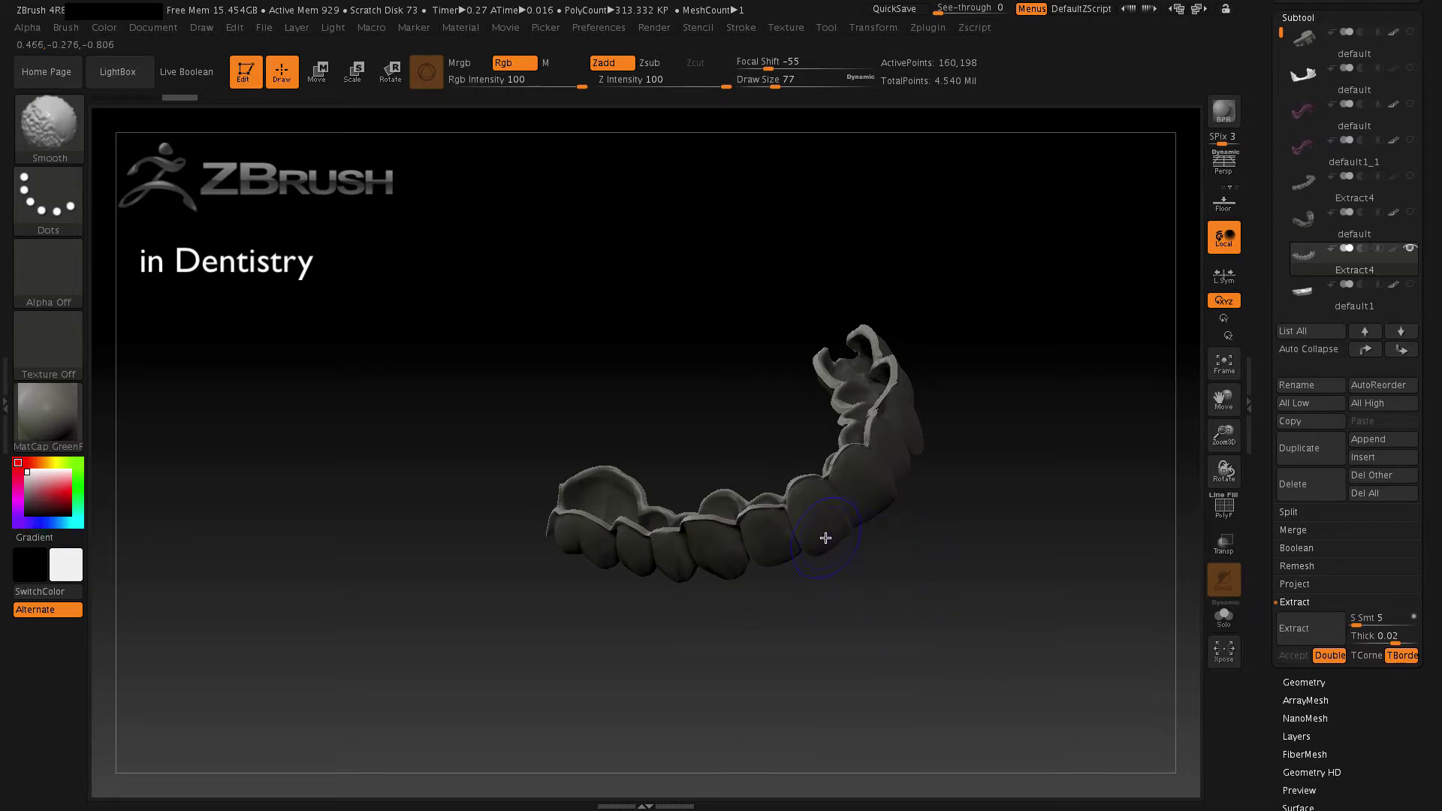
{"action": "mouse_move", "coordinate": [823, 598]}
{"action": "left_mouse_down"}
{"action": "mouse_move", "coordinate": [834, 621]}
{"action": "mouse_move", "coordinate": [827, 589]}
{"action": "left_mouse_up"}
{"action": "key", "text": "shift"}
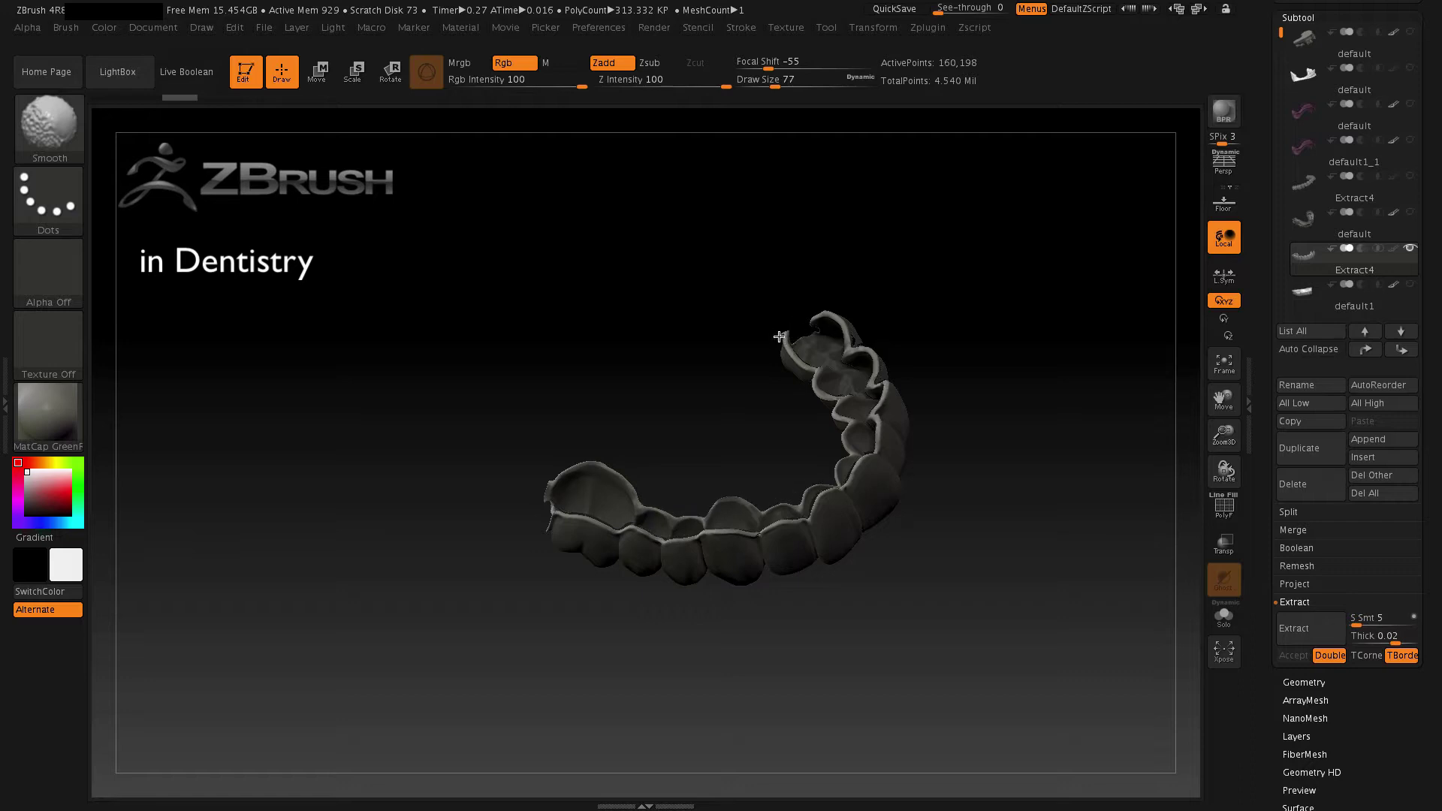
{"action": "mouse_move", "coordinate": [914, 583]}
{"action": "left_mouse_down"}
{"action": "mouse_move", "coordinate": [933, 624]}
{"action": "mouse_move", "coordinate": [948, 622]}
{"action": "mouse_move", "coordinate": [884, 681]}
{"action": "mouse_move", "coordinate": [843, 576]}
{"action": "mouse_move", "coordinate": [853, 613]}
{"action": "mouse_move", "coordinate": [792, 595]}
{"action": "left_mouse_up"}
{"action": "key", "text": "shift"}
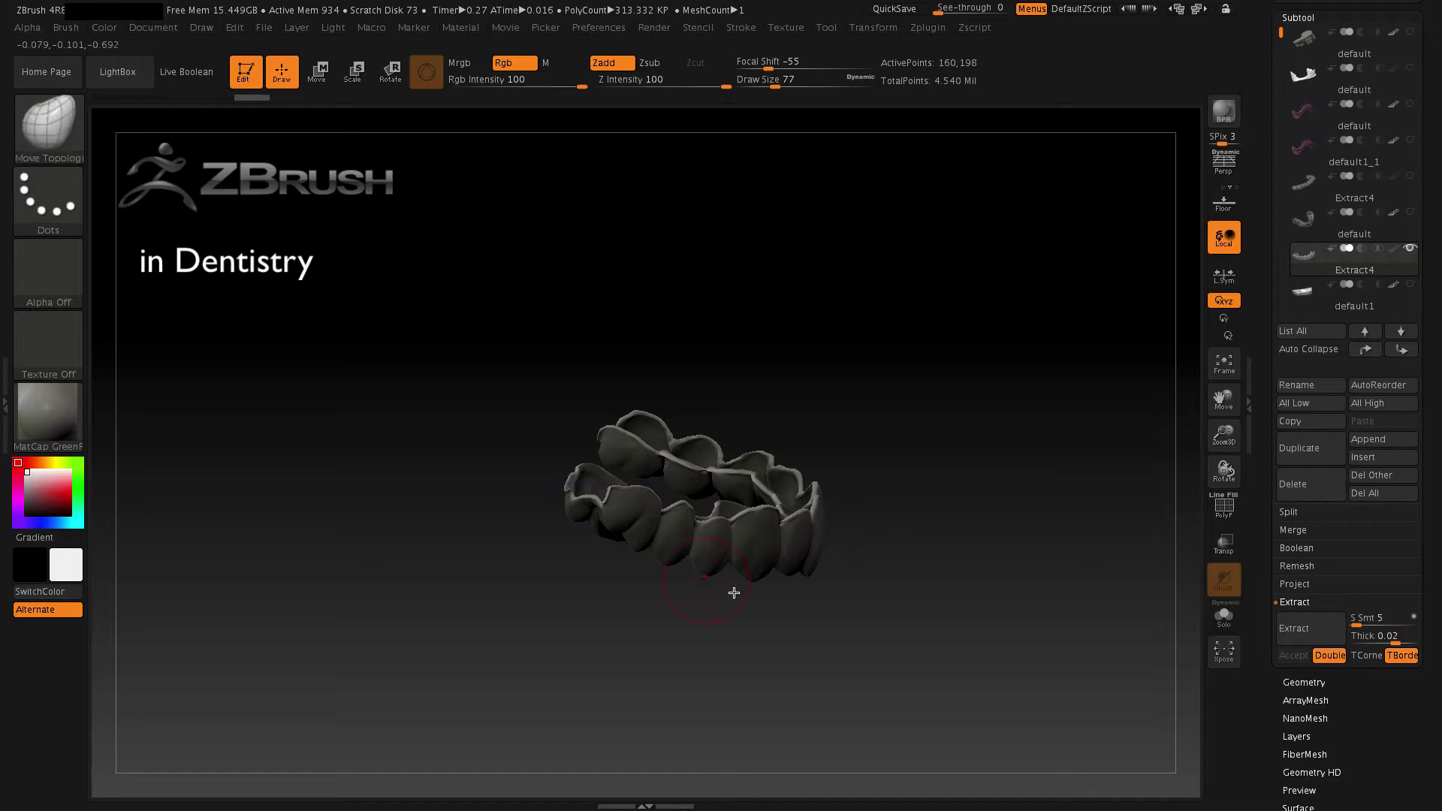
{"action": "mouse_move", "coordinate": [733, 589]}
{"action": "left_mouse_down"}
{"action": "mouse_move", "coordinate": [872, 656]}
{"action": "mouse_move", "coordinate": [860, 652]}
{"action": "left_mouse_up"}
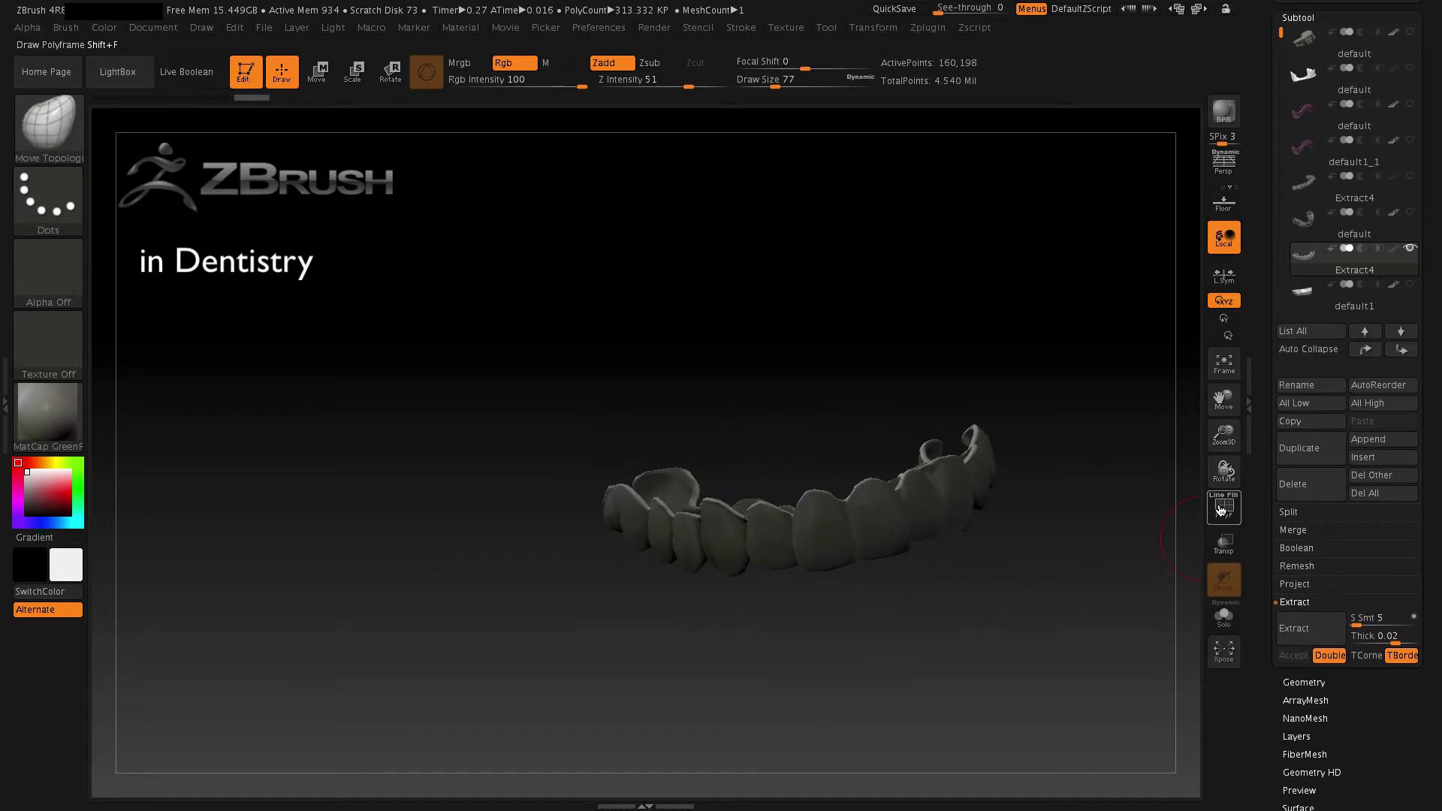
{"action": "left_click_drag", "start_coordinate": [1224, 400], "coordinate": [971, 623]}
- Clear the mask on the extracted tooth shell and look at it from the front
{"action": "scroll", "coordinate": [1260, 719], "scroll_direction": "down", "scroll_amount": 5}
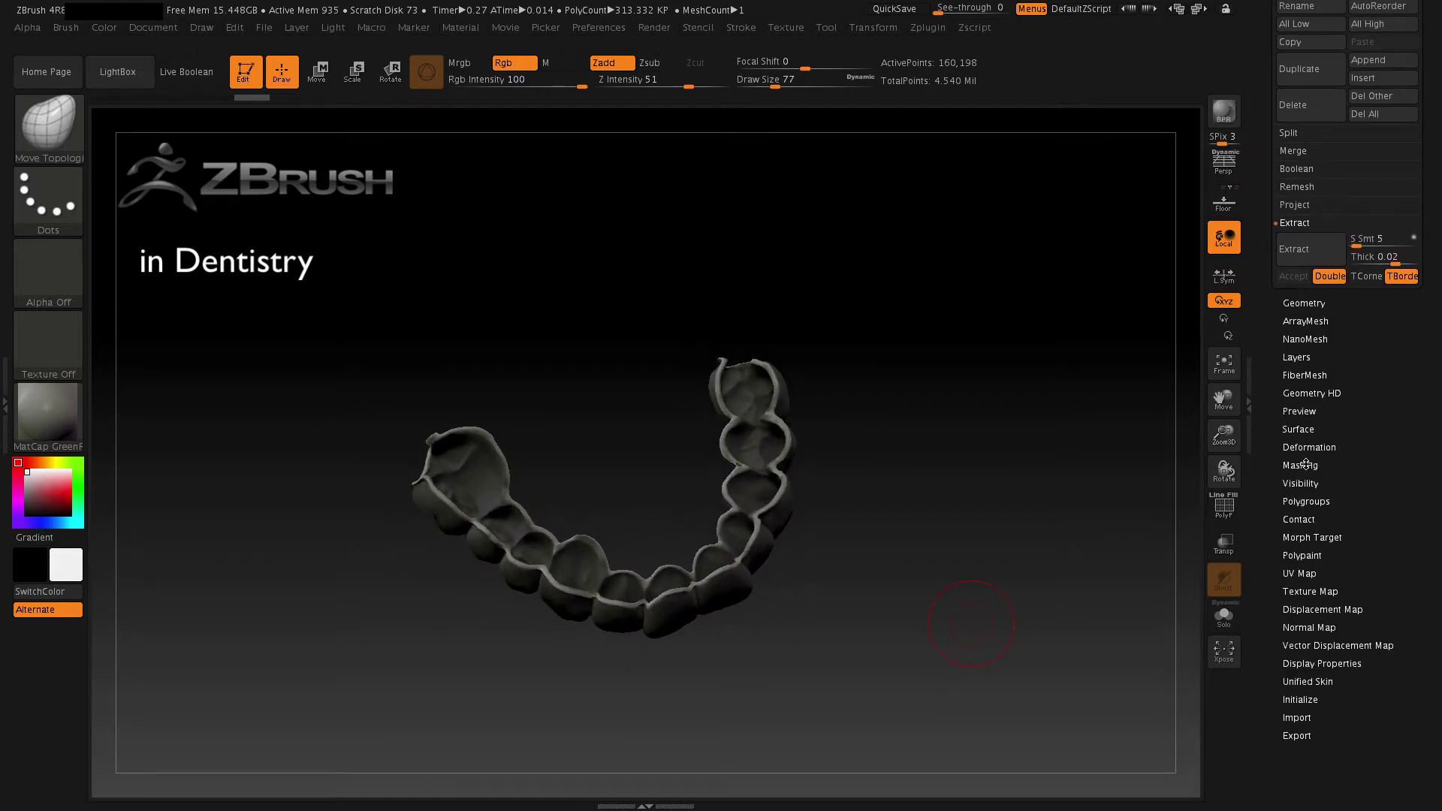
{"action": "left_click", "coordinate": [1308, 465]}
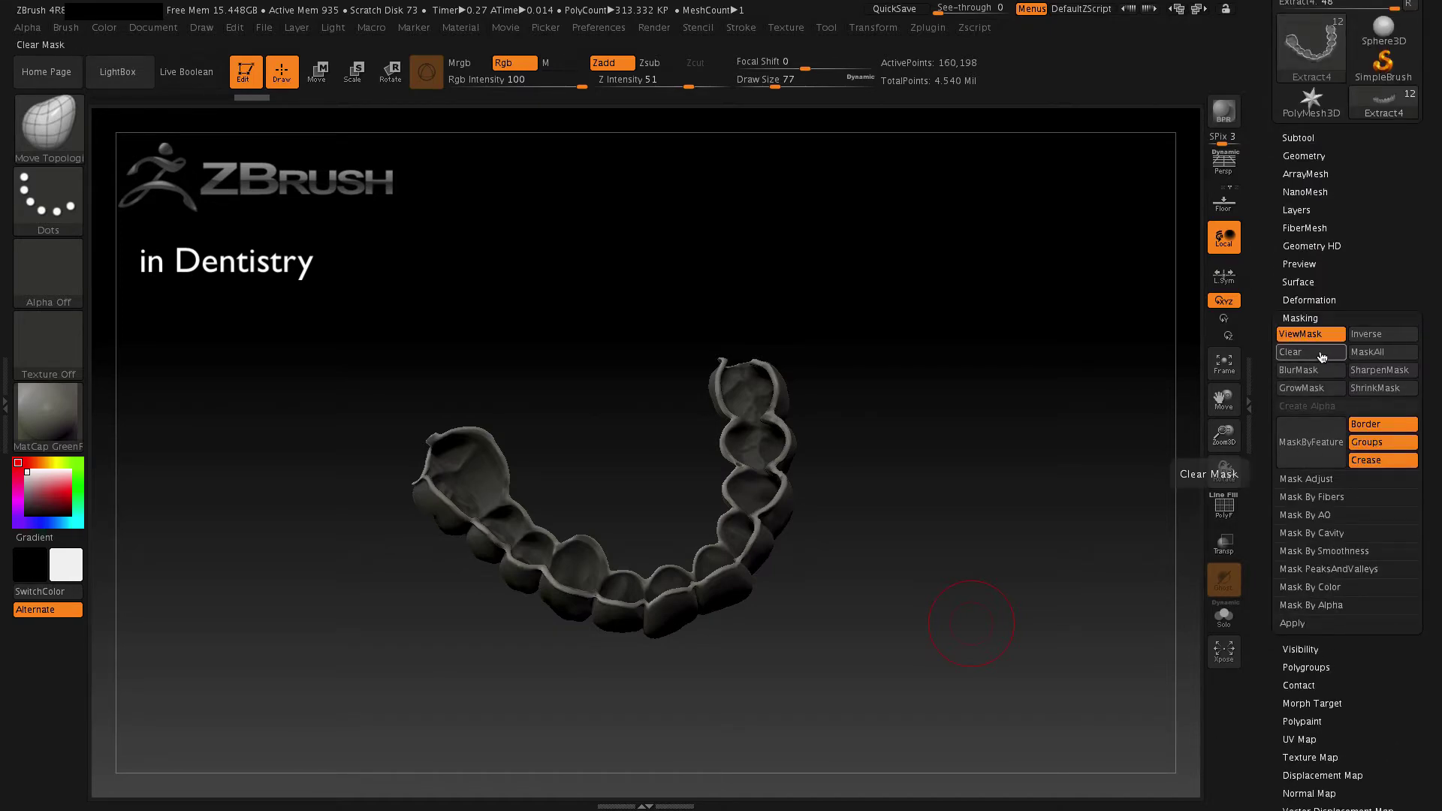
{"action": "left_click", "coordinate": [1324, 353]}
{"action": "left_click_drag", "start_coordinate": [885, 676], "coordinate": [870, 538]}
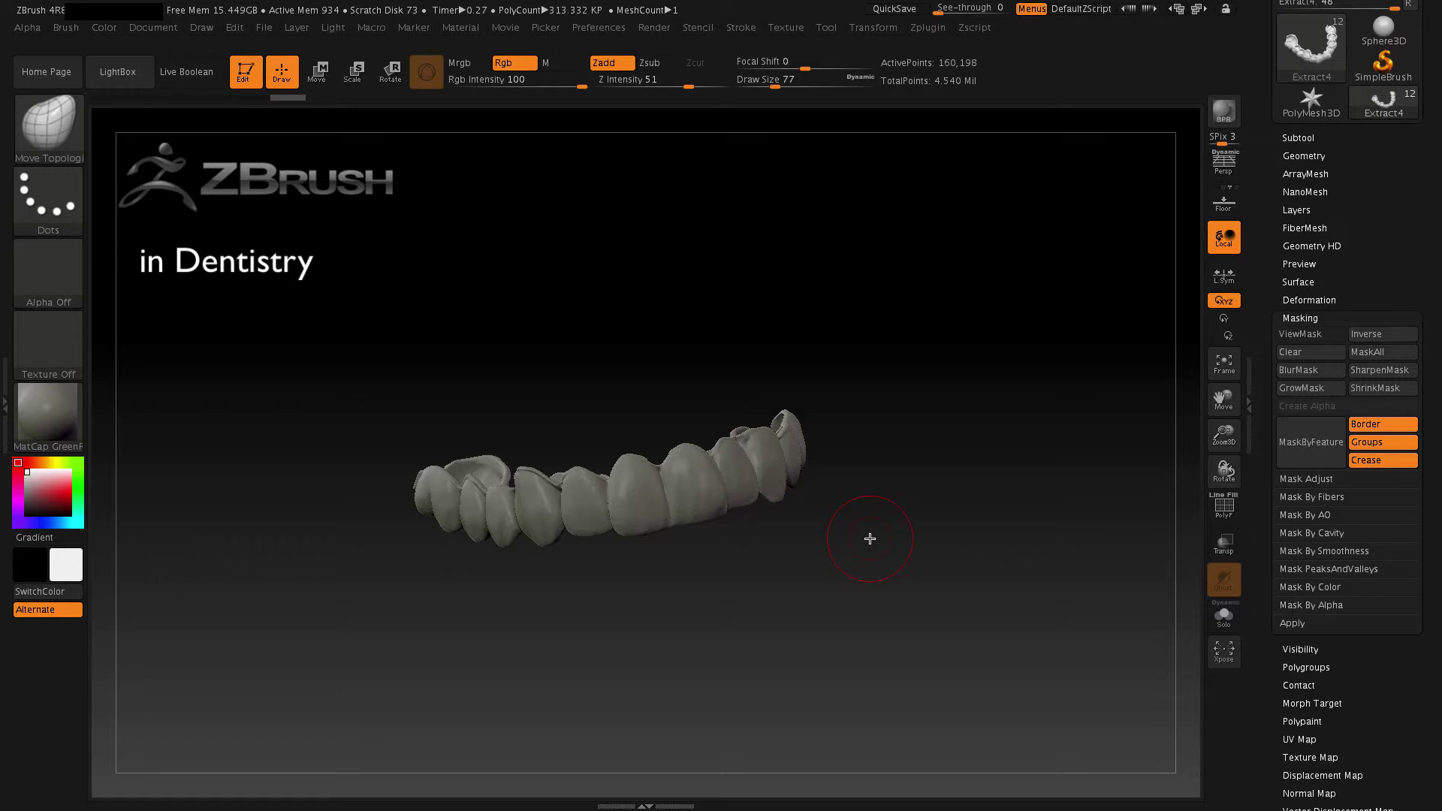
{"action": "left_click_drag", "start_coordinate": [832, 549], "coordinate": [841, 534]}
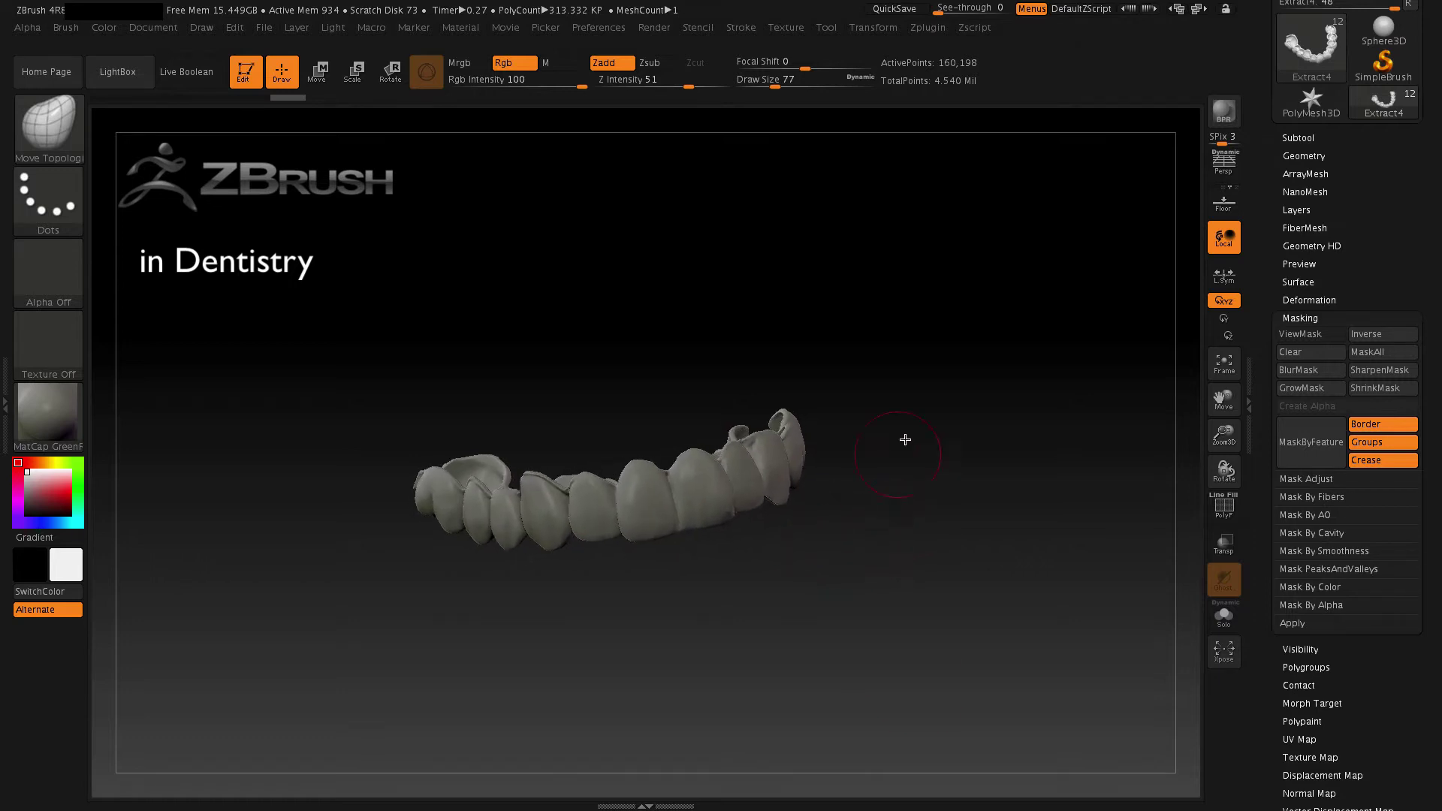
- Update the shell's size ratios in 3D Print Hub, choosing 49.26 × 15.78 × 38.80 mm as its size
{"action": "left_click", "coordinate": [934, 35]}
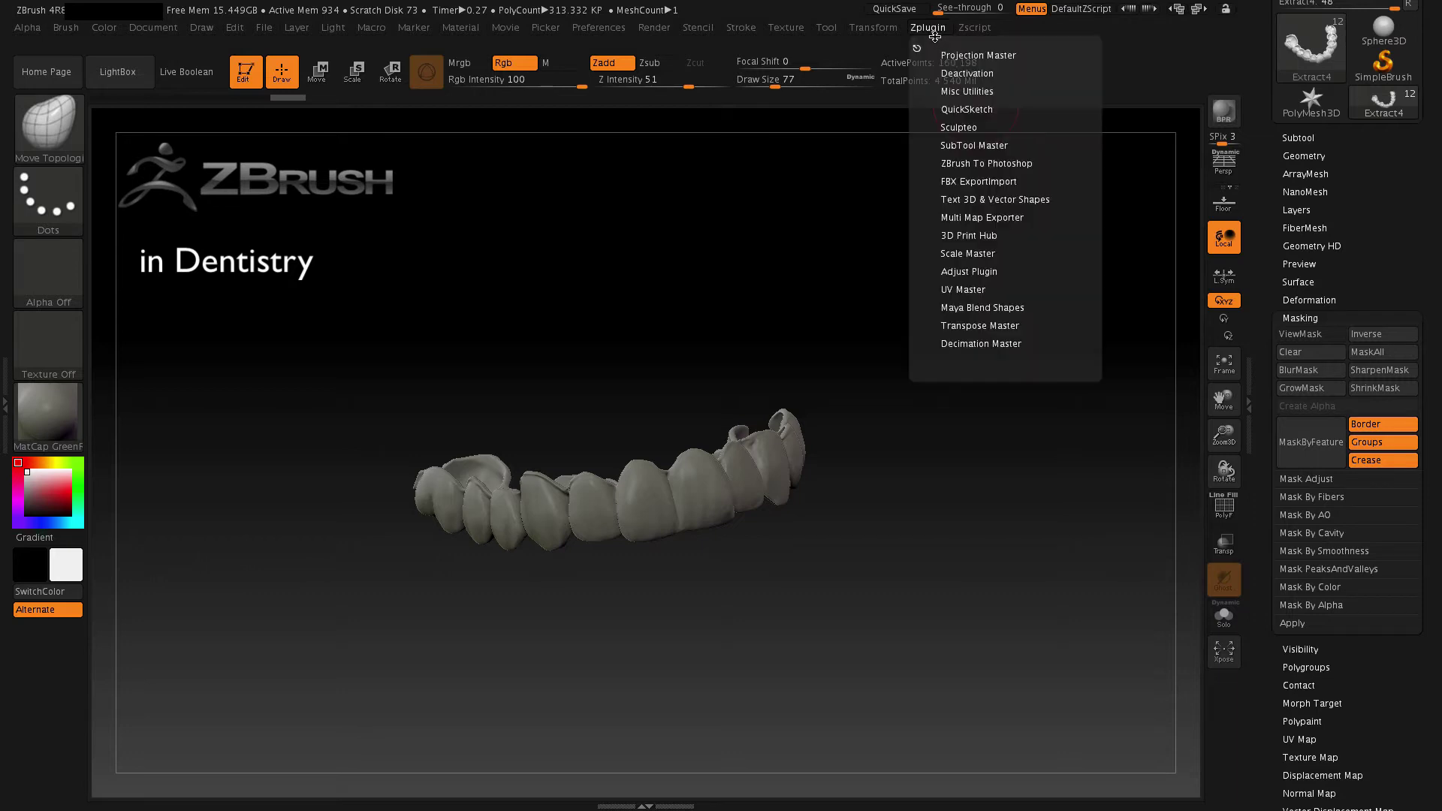
{"action": "left_click", "coordinate": [980, 236]}
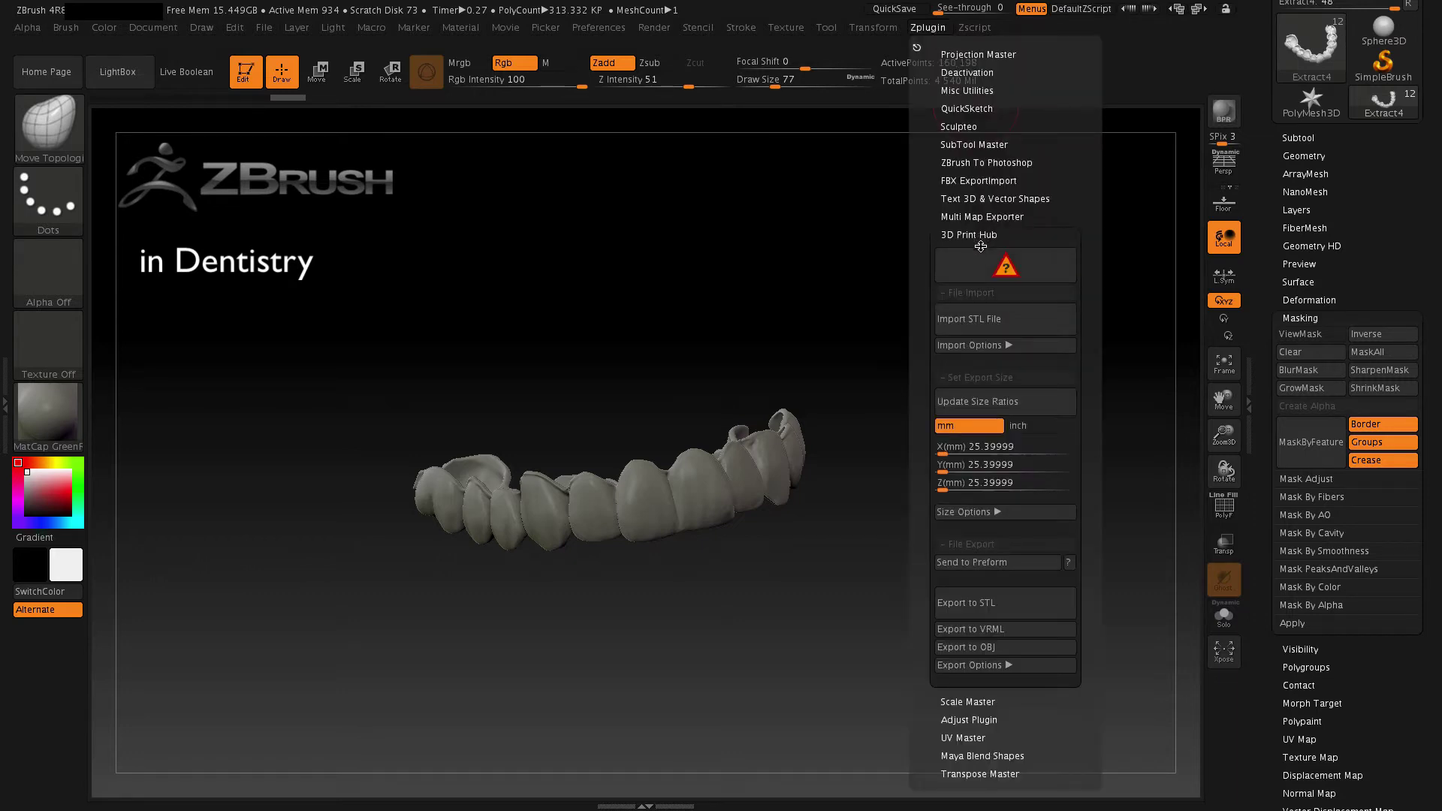
{"action": "left_click", "coordinate": [1007, 403]}
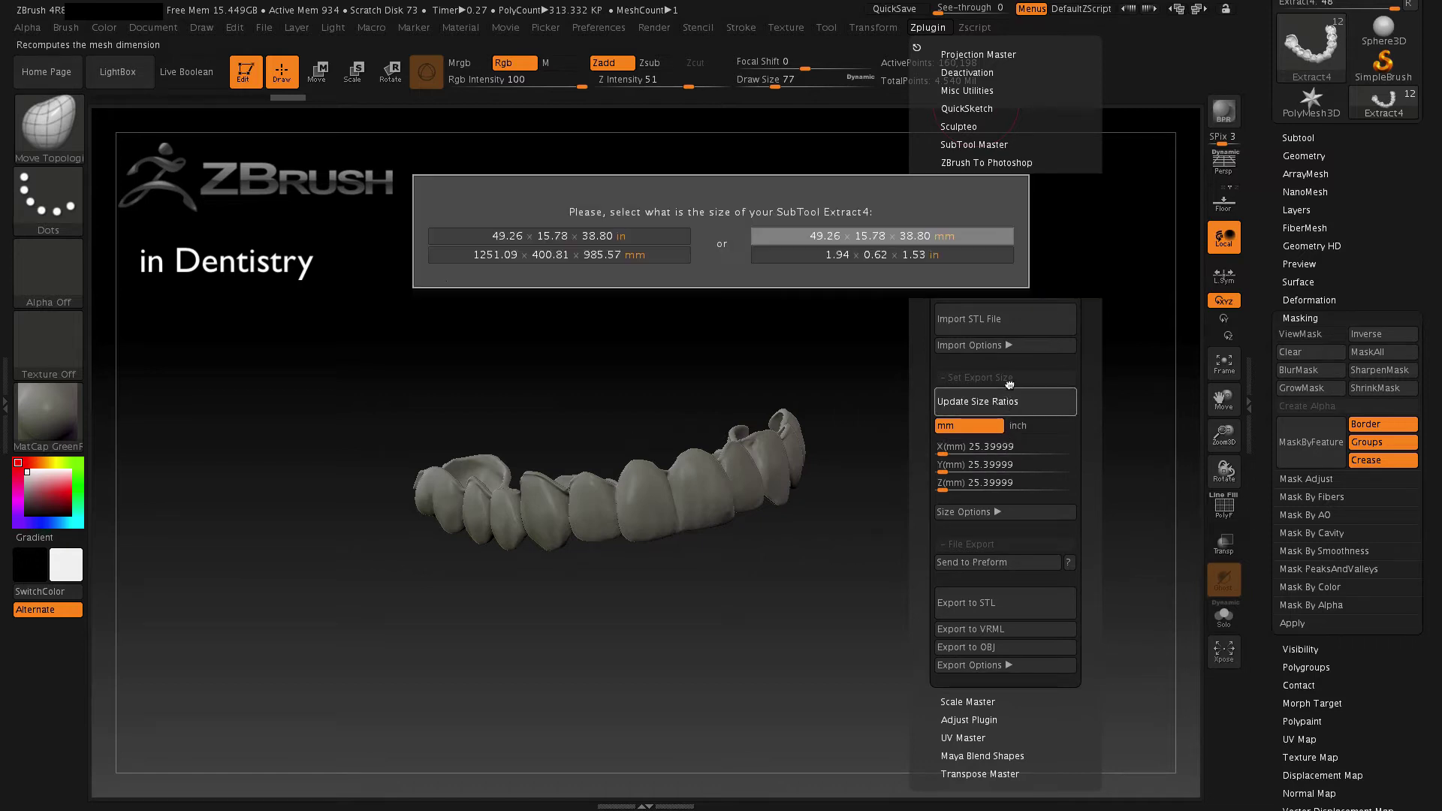
{"action": "left_click", "coordinate": [914, 235]}
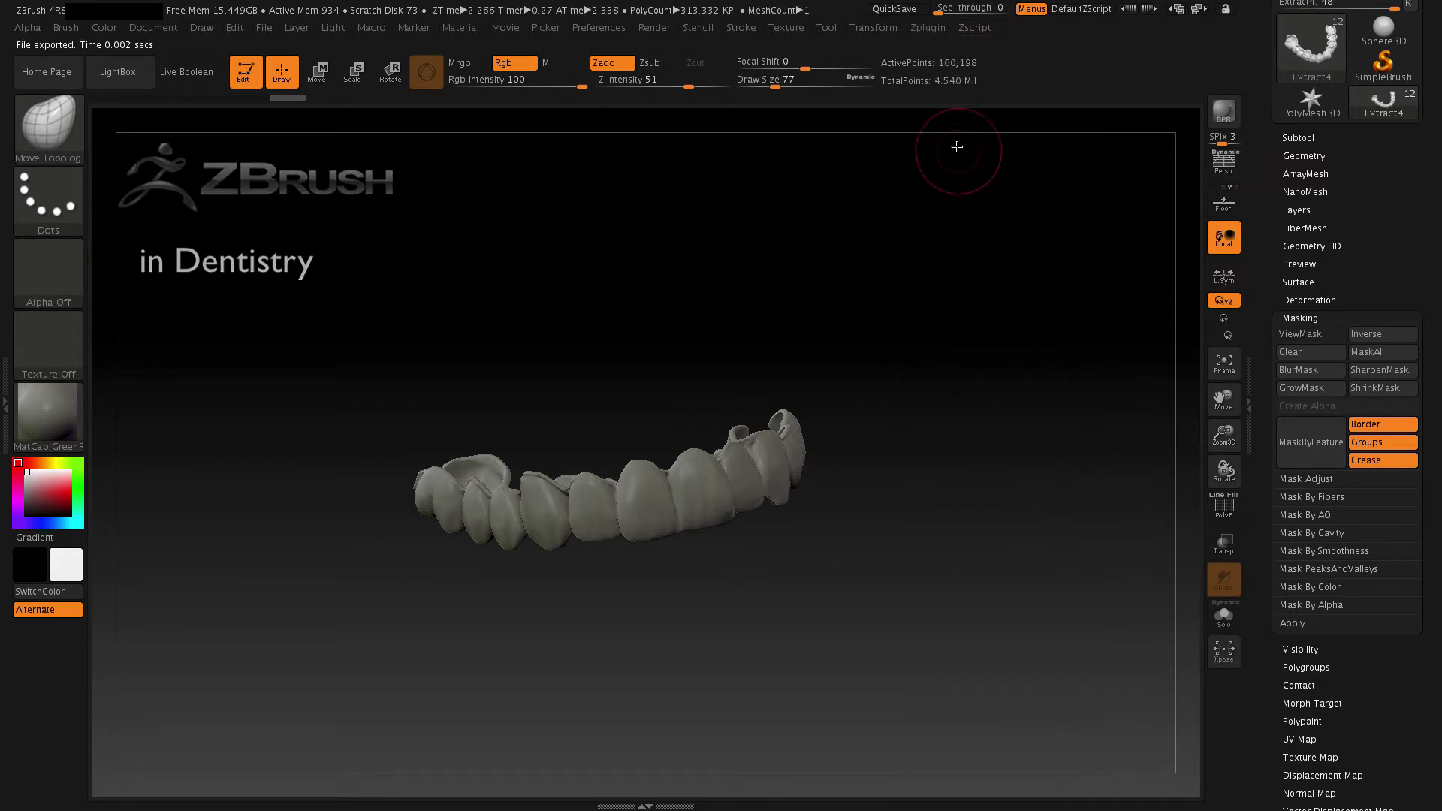
{"action": "left_click", "coordinate": [928, 29]}
{"action": "left_click", "coordinate": [928, 30]}
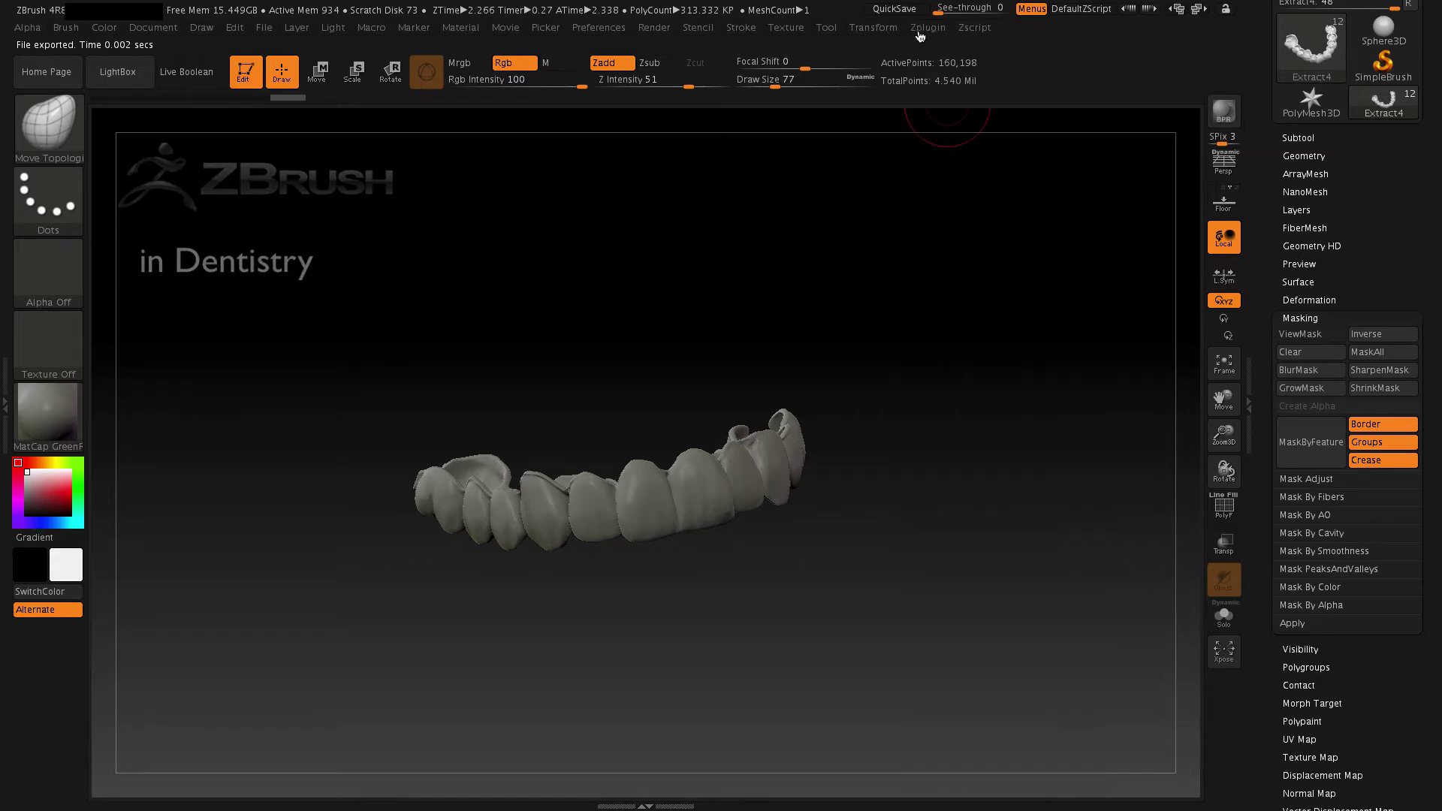
{"action": "left_click", "coordinate": [925, 33]}
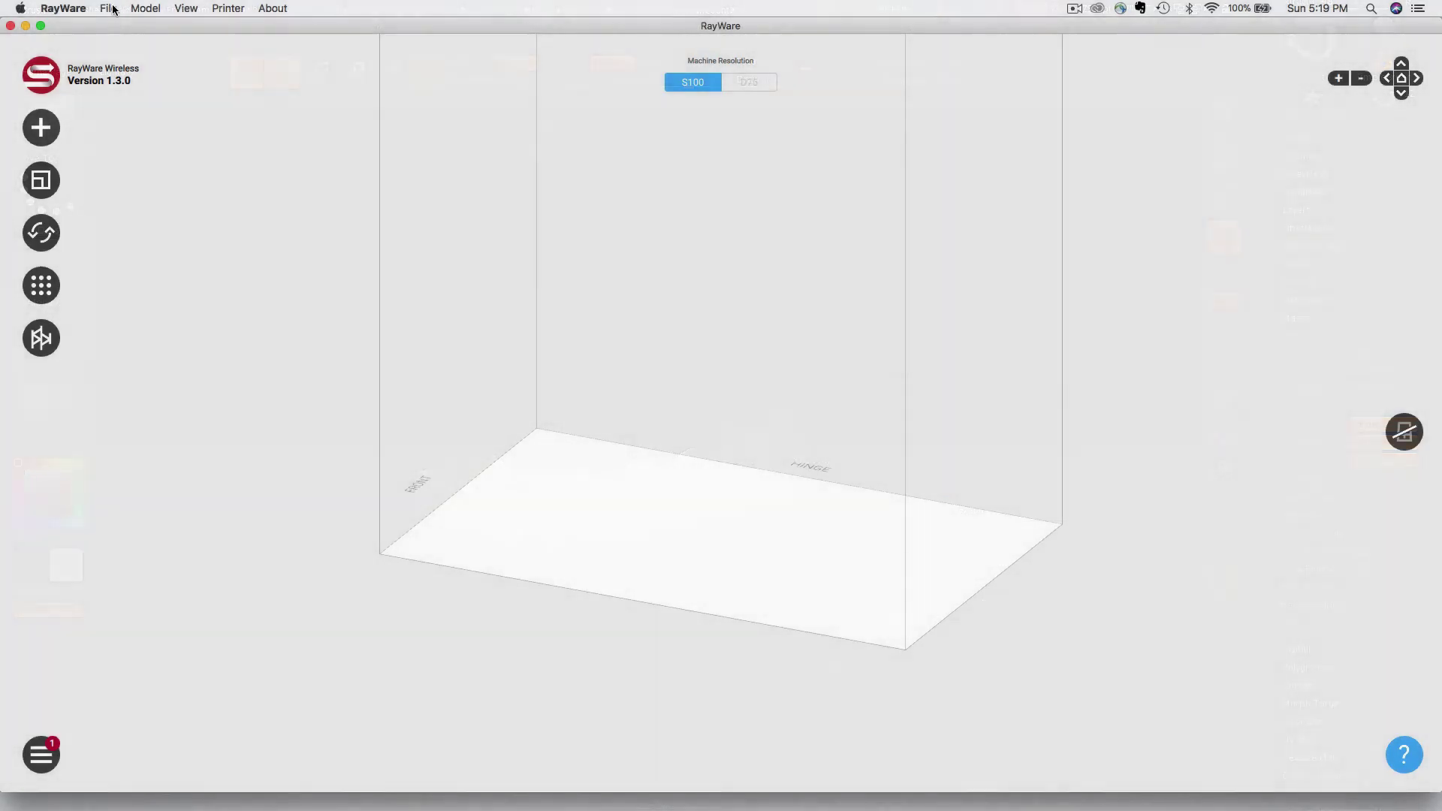
- Switch to RayWare and add the models Printreadymax.stl and Printreadytemps].stl to the build platform
{"action": "left_click", "coordinate": [111, 8]}
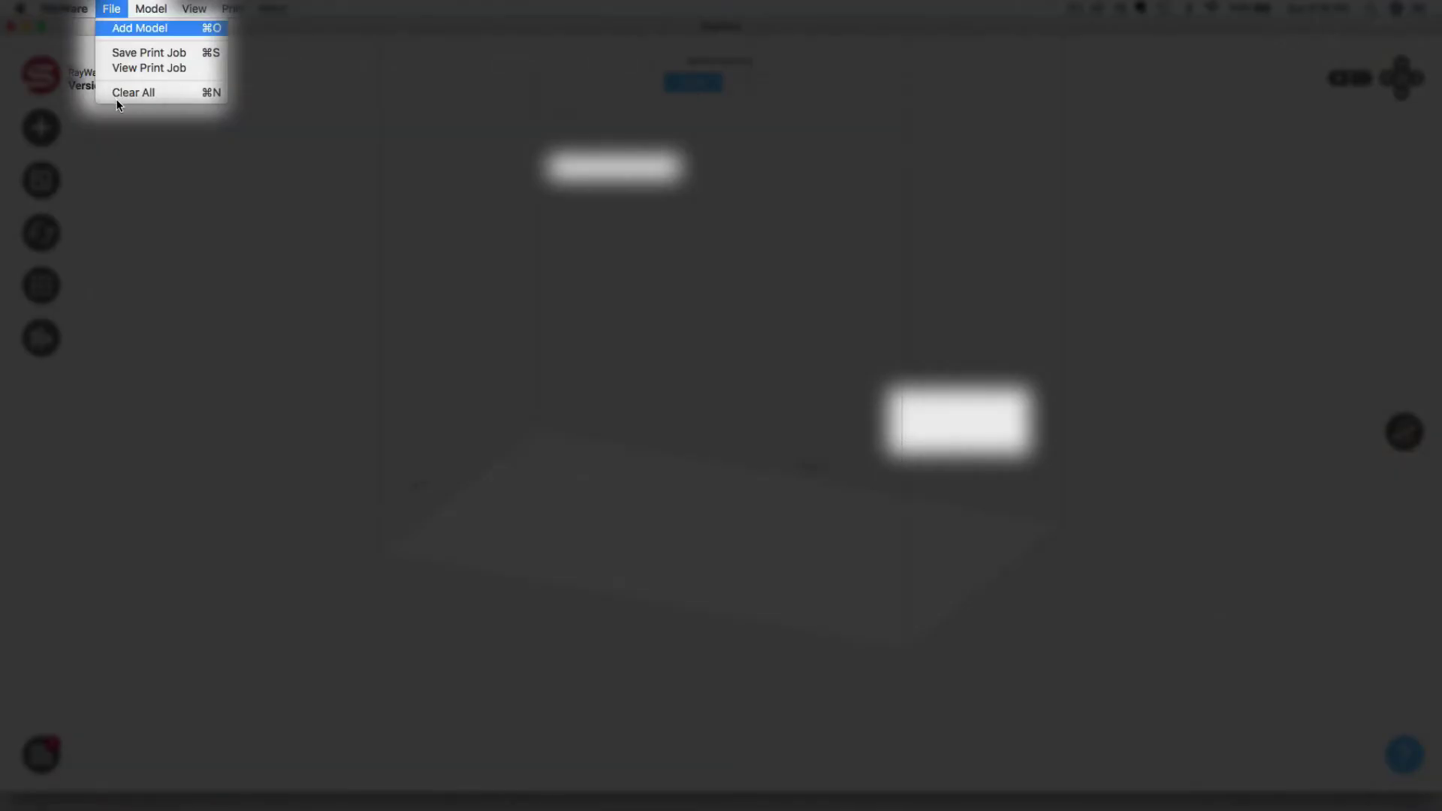
{"action": "key", "text": "Return"}
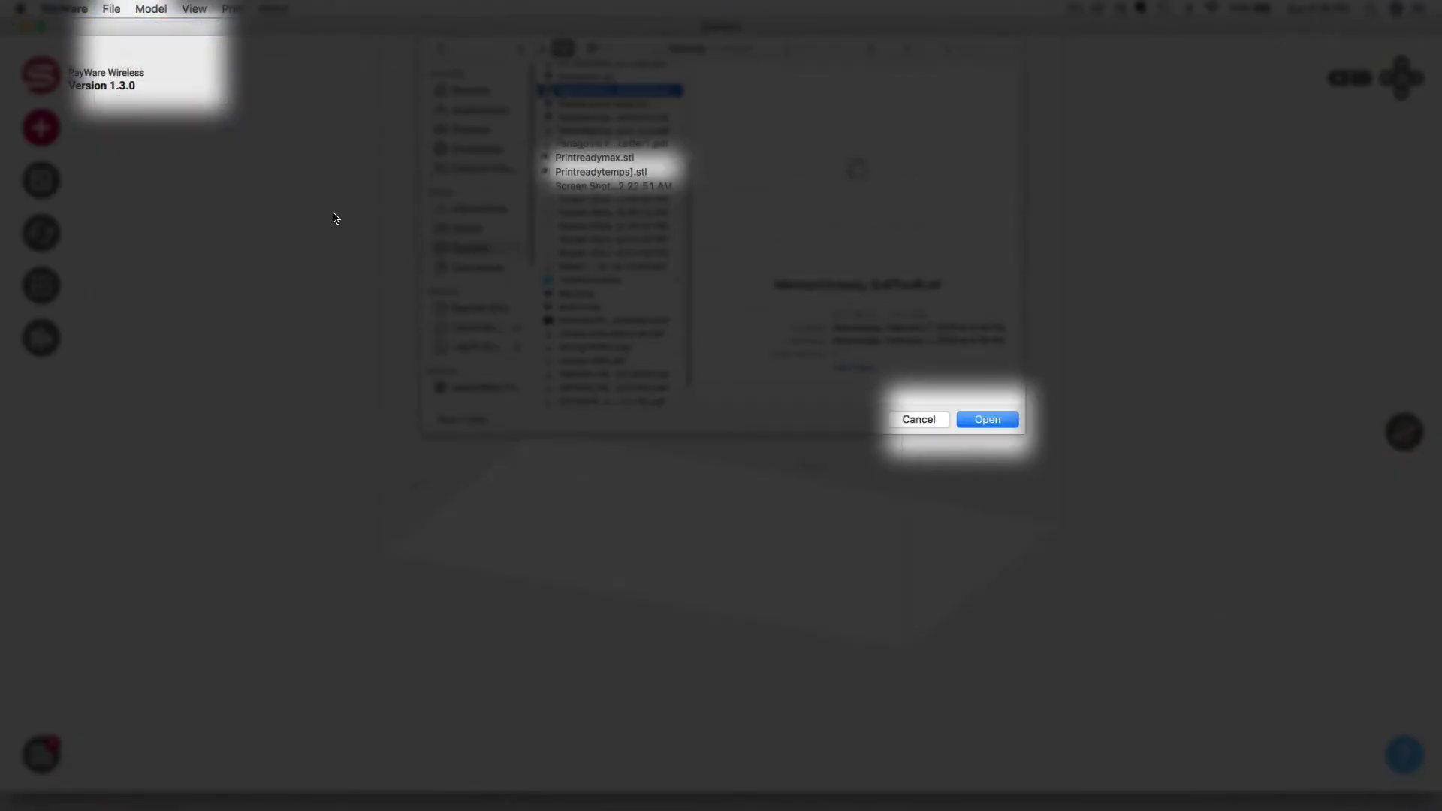
{"action": "left_click", "coordinate": [602, 160]}
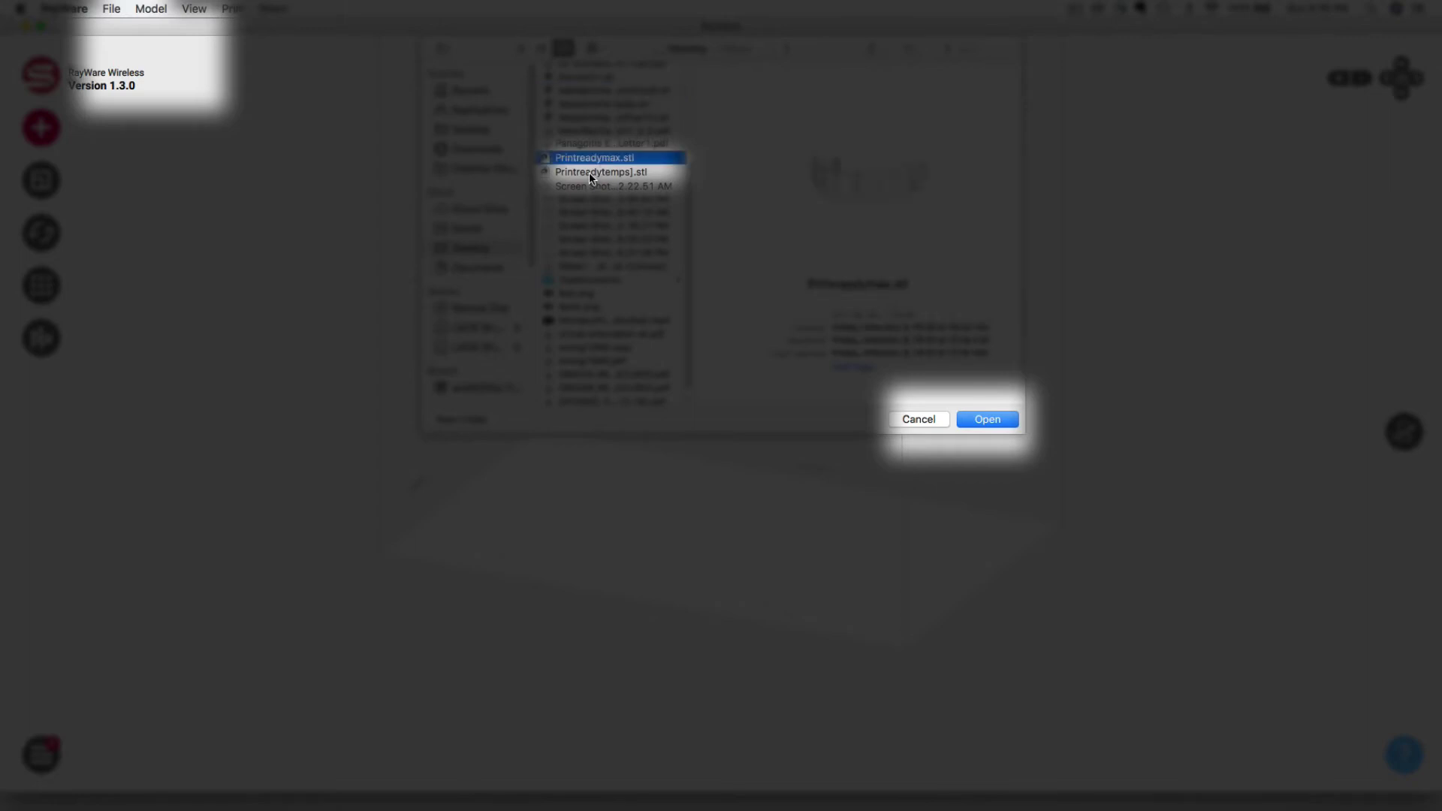
{"action": "left_click", "coordinate": [589, 173], "text": "shift"}
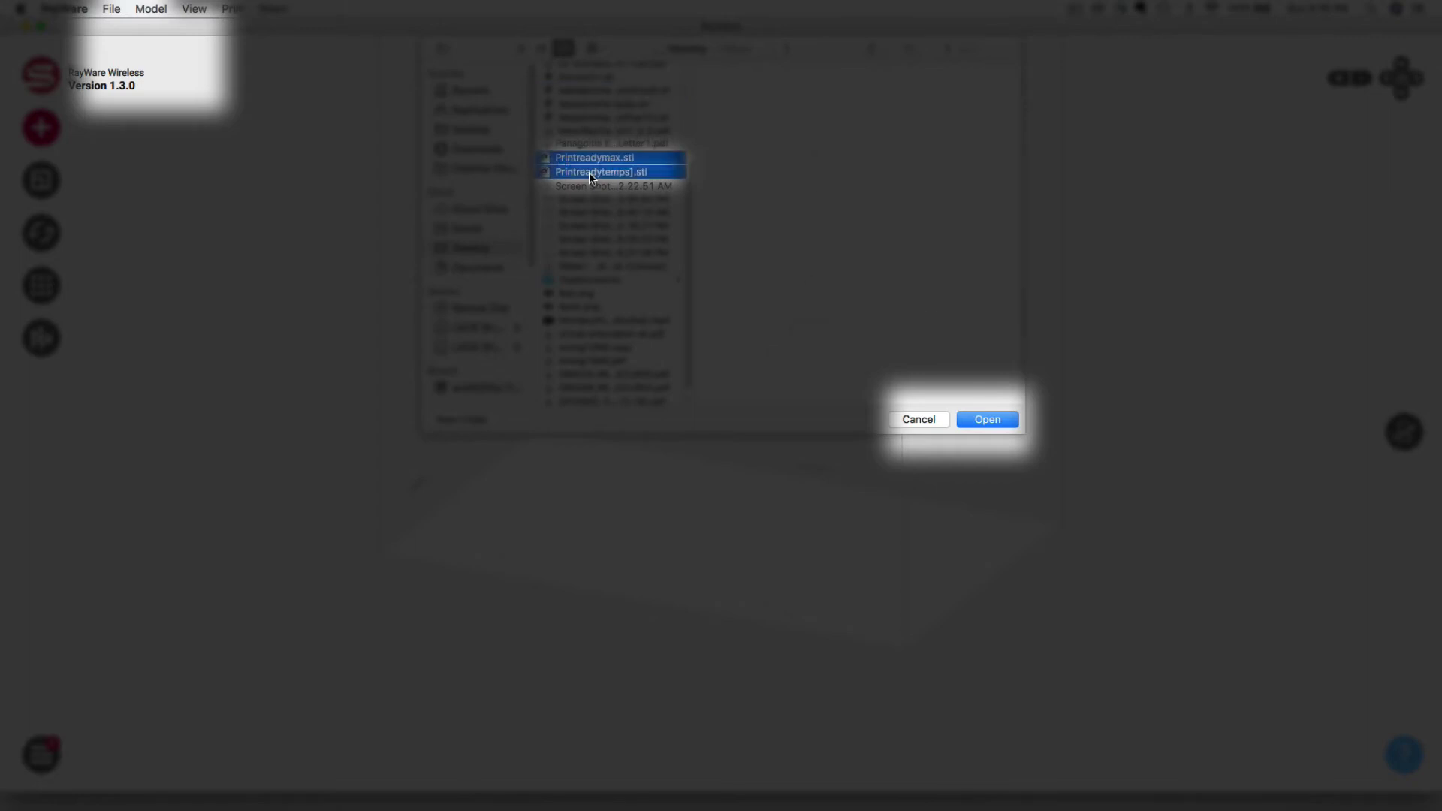
{"action": "left_click", "coordinate": [987, 419]}
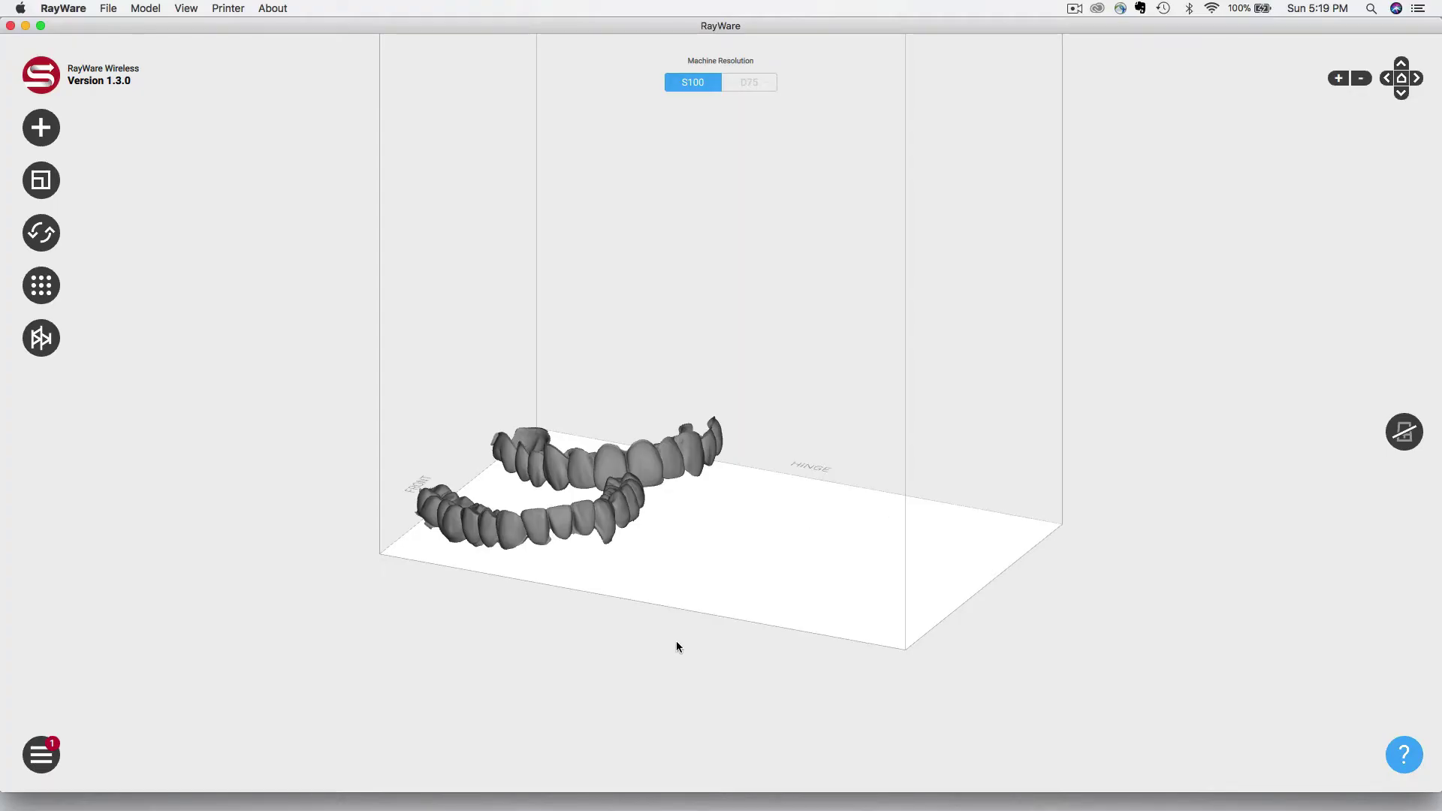
- Reorient the Printreadytemps] and Printreadymax arches on the platform with their biting surfaces facing up and their open ends toward the front
{"action": "left_click_drag", "start_coordinate": [659, 619], "coordinate": [738, 528]}
{"action": "left_click", "coordinate": [670, 583]}
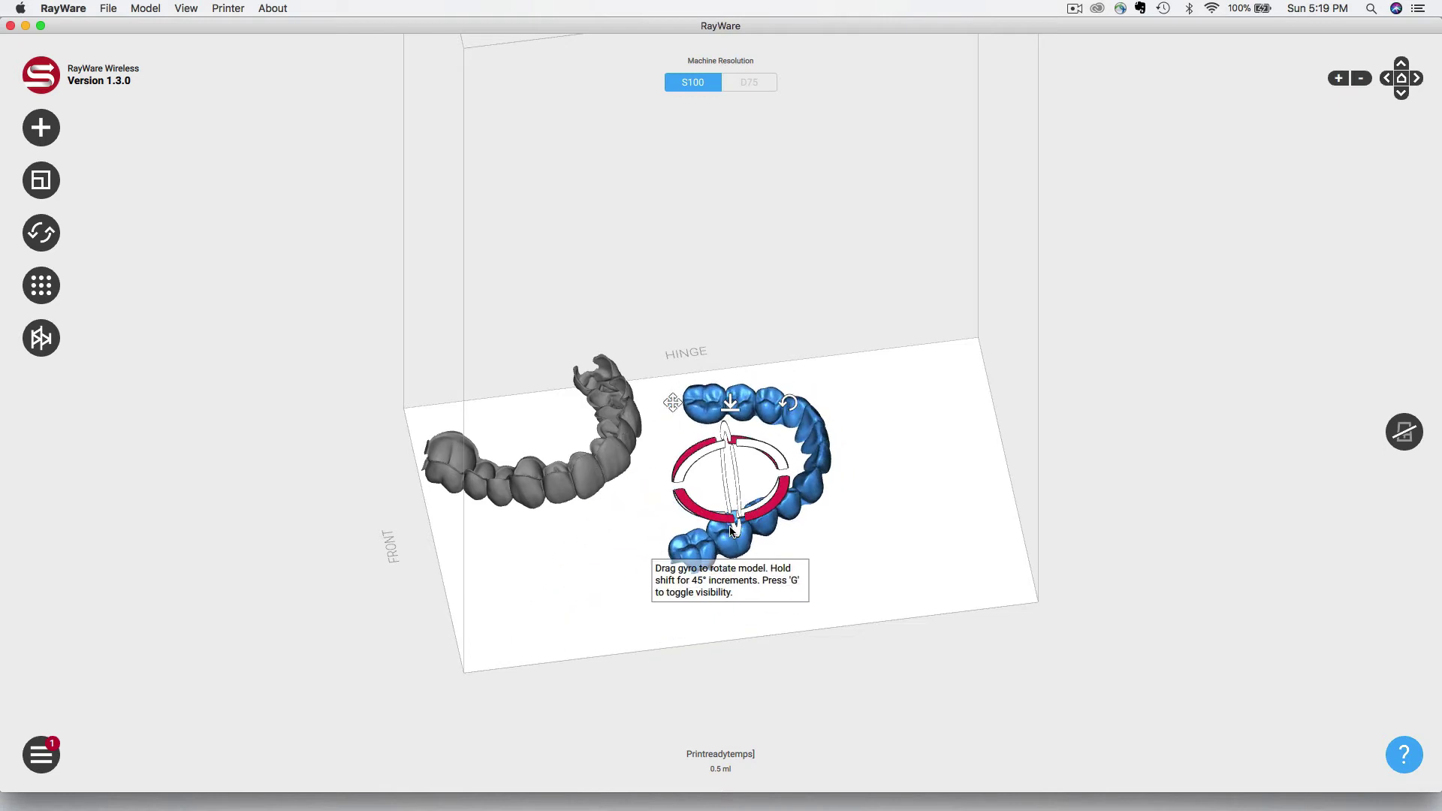
{"action": "left_click", "coordinate": [587, 486]}
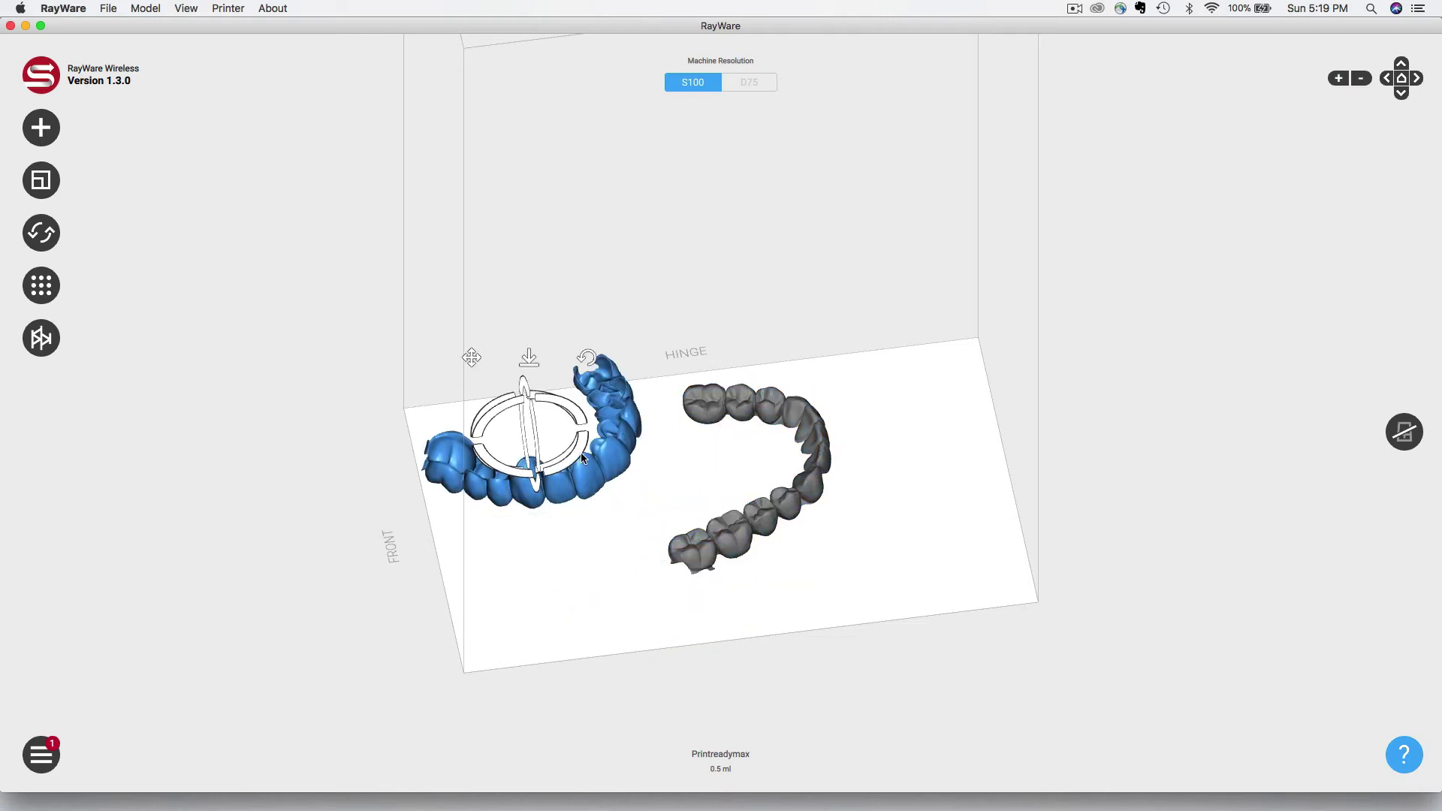
{"action": "left_click_drag", "start_coordinate": [583, 457], "coordinate": [533, 524]}
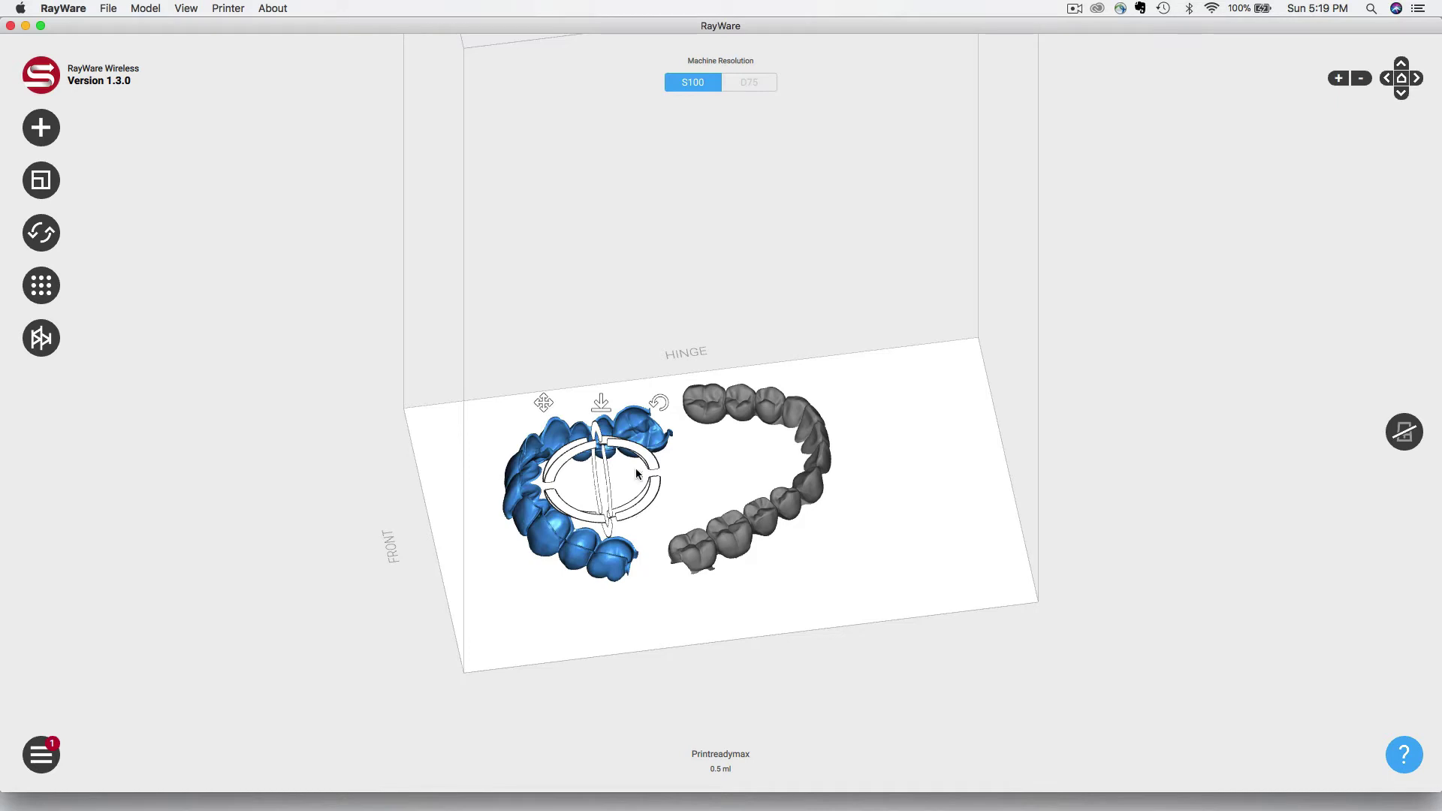
{"action": "left_click_drag", "start_coordinate": [637, 449], "coordinate": [607, 712]}
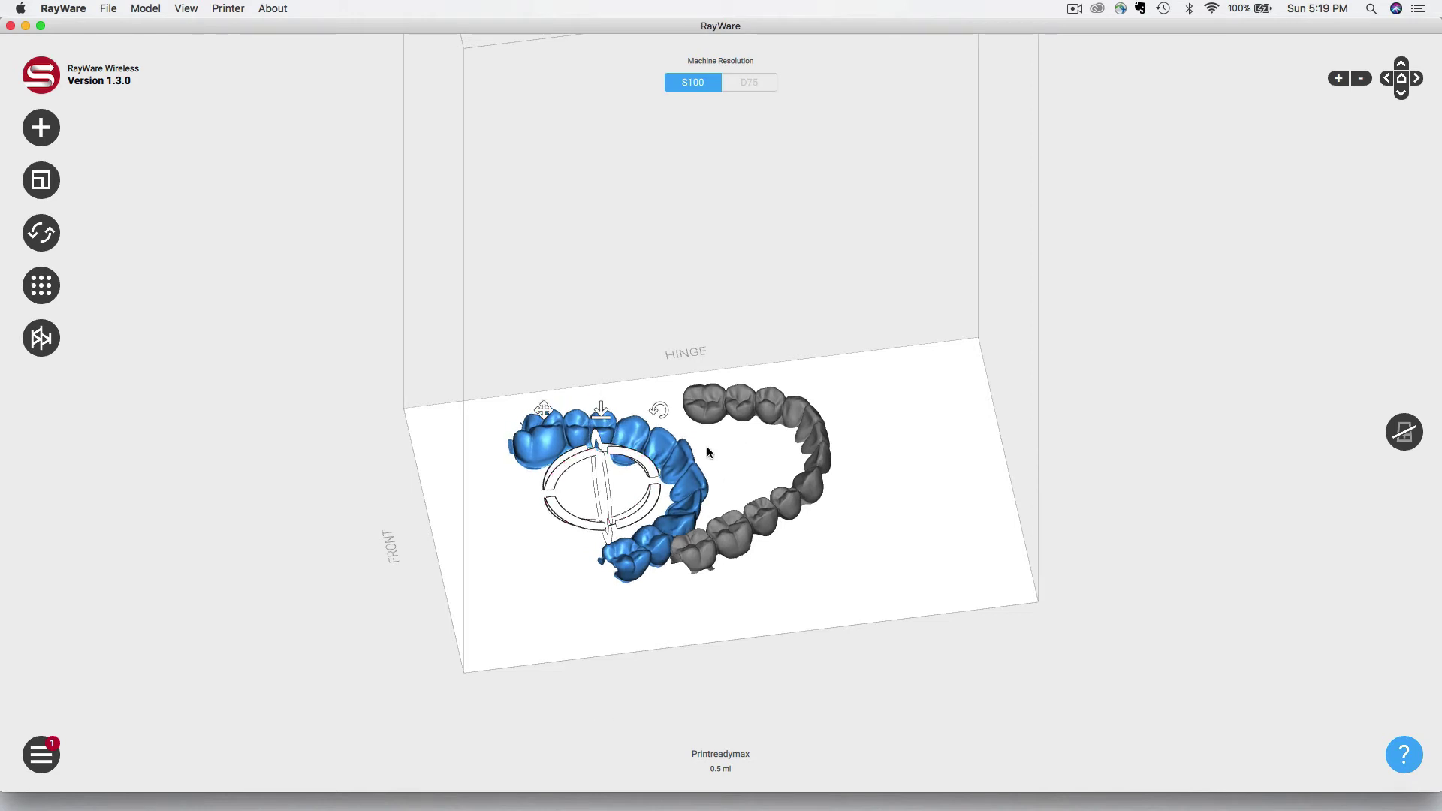
{"action": "left_click_drag", "start_coordinate": [640, 468], "coordinate": [633, 459]}
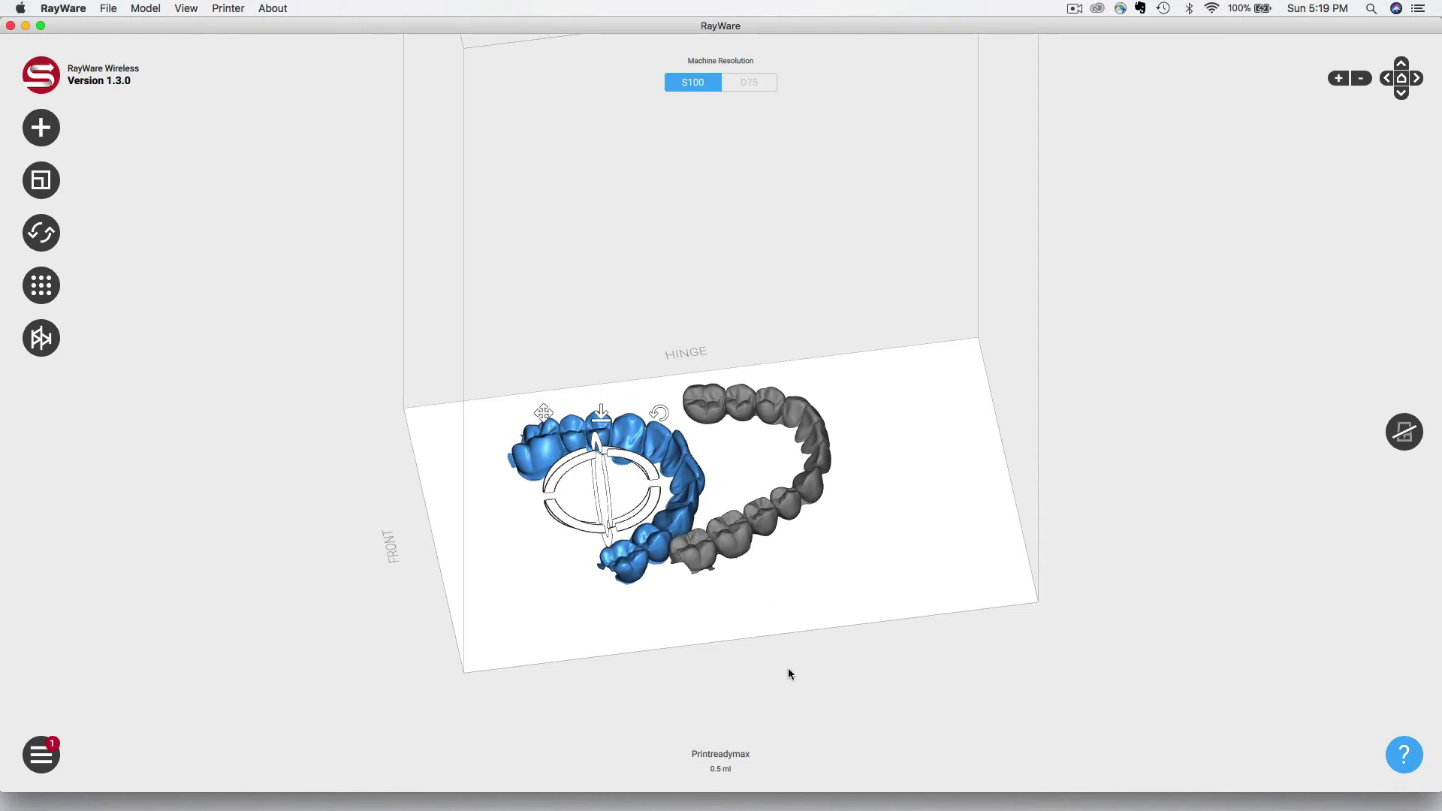
- Move the Printreadymax and Printreadytemps] arches apart on the build platform so they no longer overlap
{"action": "left_click_drag", "start_coordinate": [787, 670], "coordinate": [761, 650]}
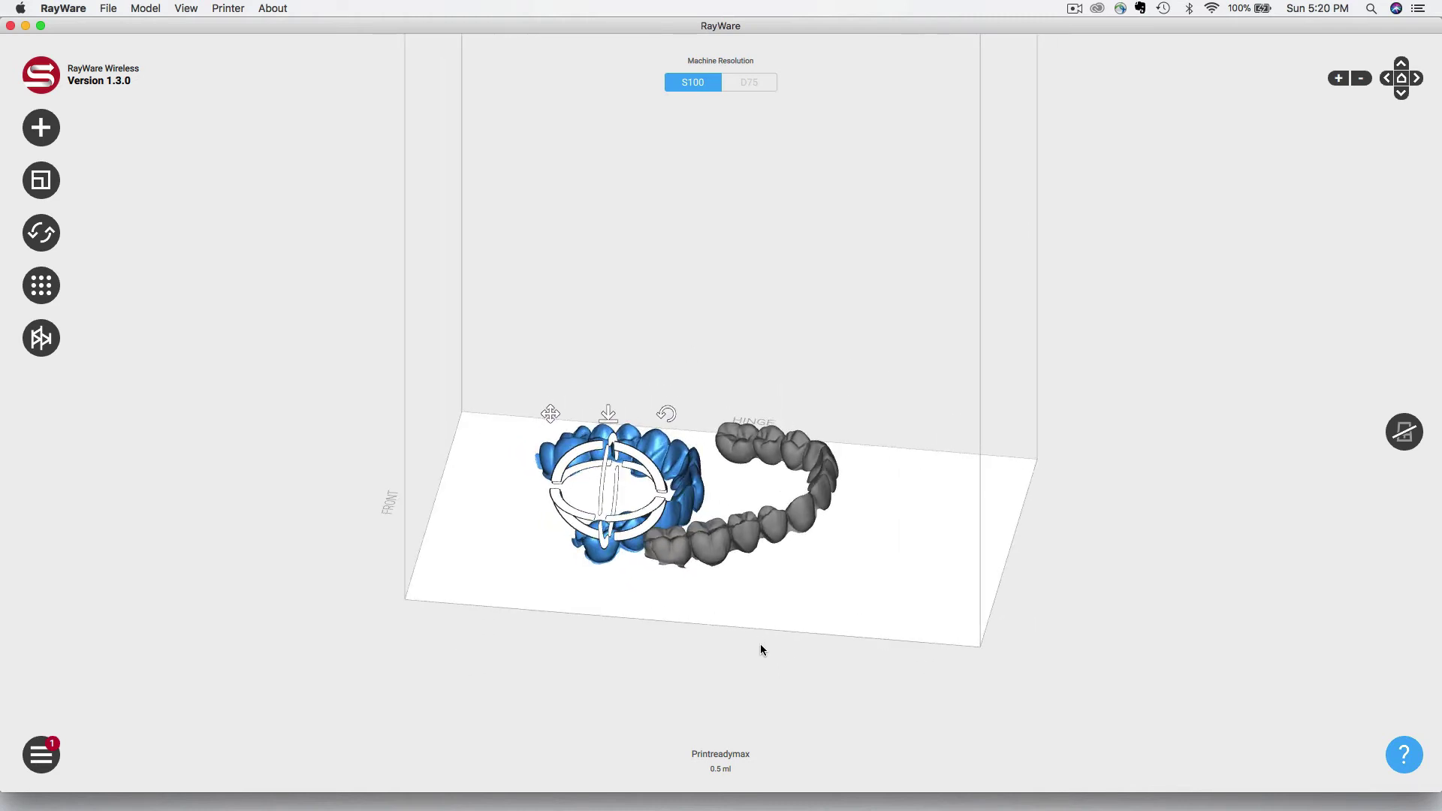
{"action": "left_click_drag", "start_coordinate": [694, 472], "coordinate": [639, 502]}
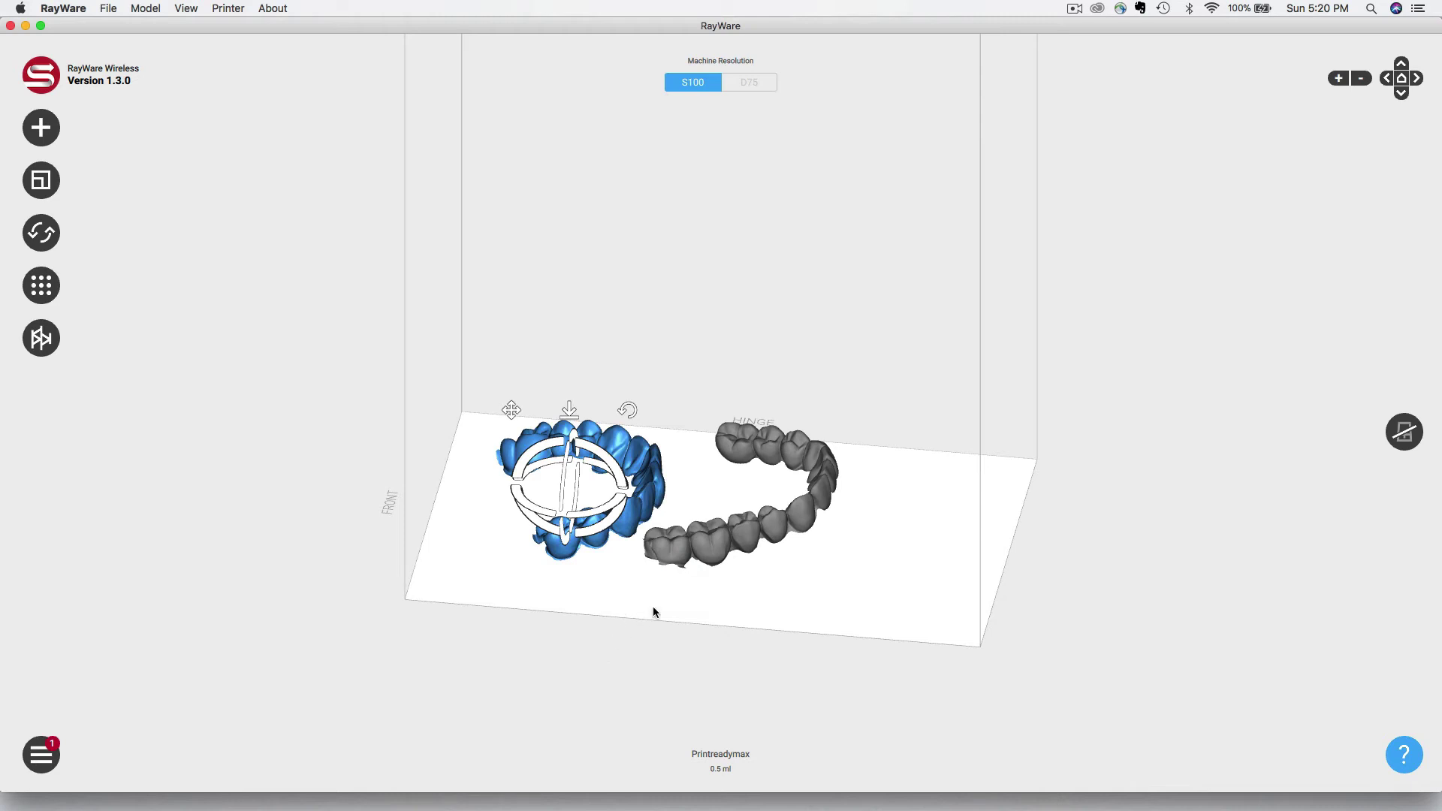
{"action": "left_click", "coordinate": [771, 554]}
{"action": "left_click_drag", "start_coordinate": [808, 521], "coordinate": [818, 543]}
{"action": "left_click", "coordinate": [682, 667]}
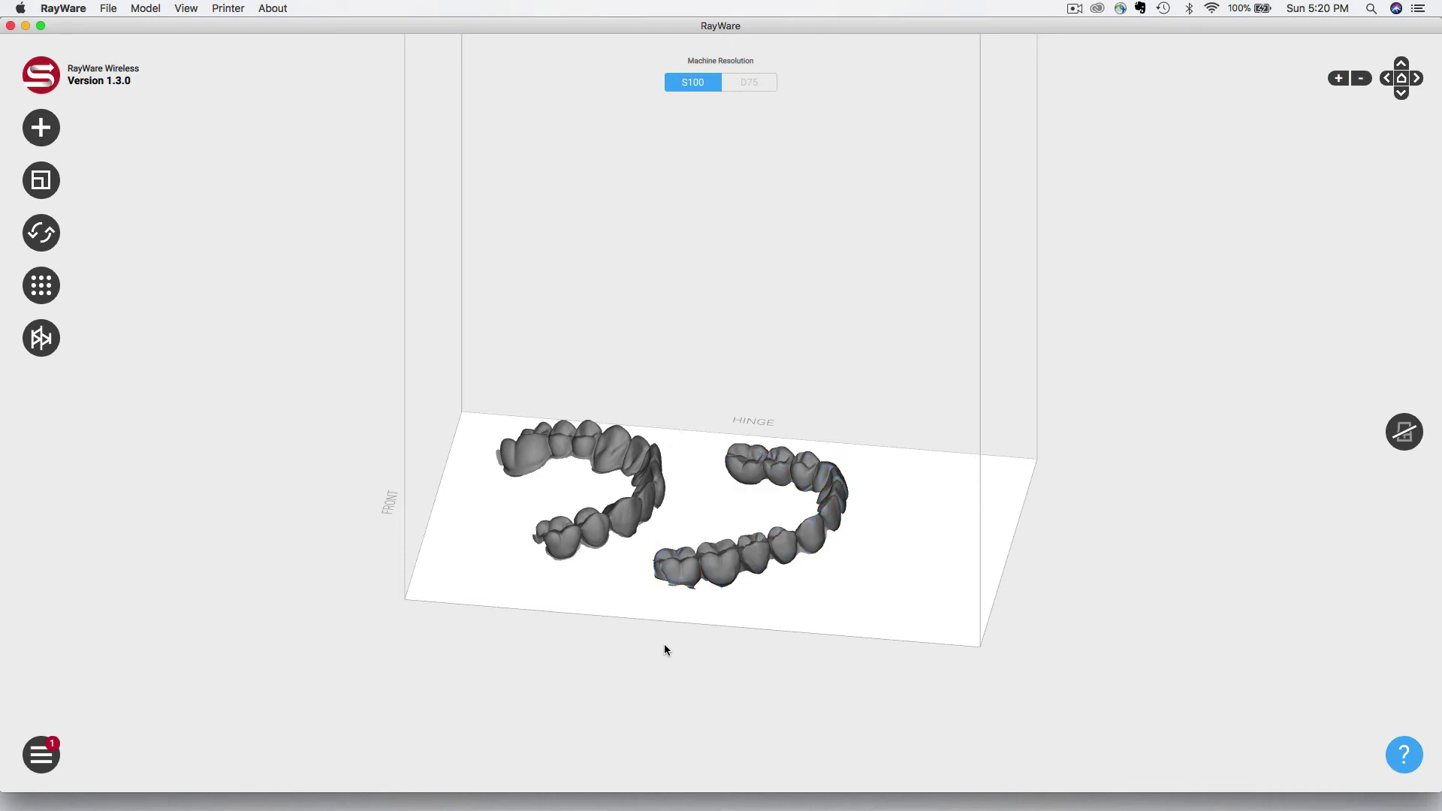
- Generate supports for the Printreadymax and Printreadytemps] arches with the recommended medium density and strength
{"action": "left_click", "coordinate": [642, 507]}
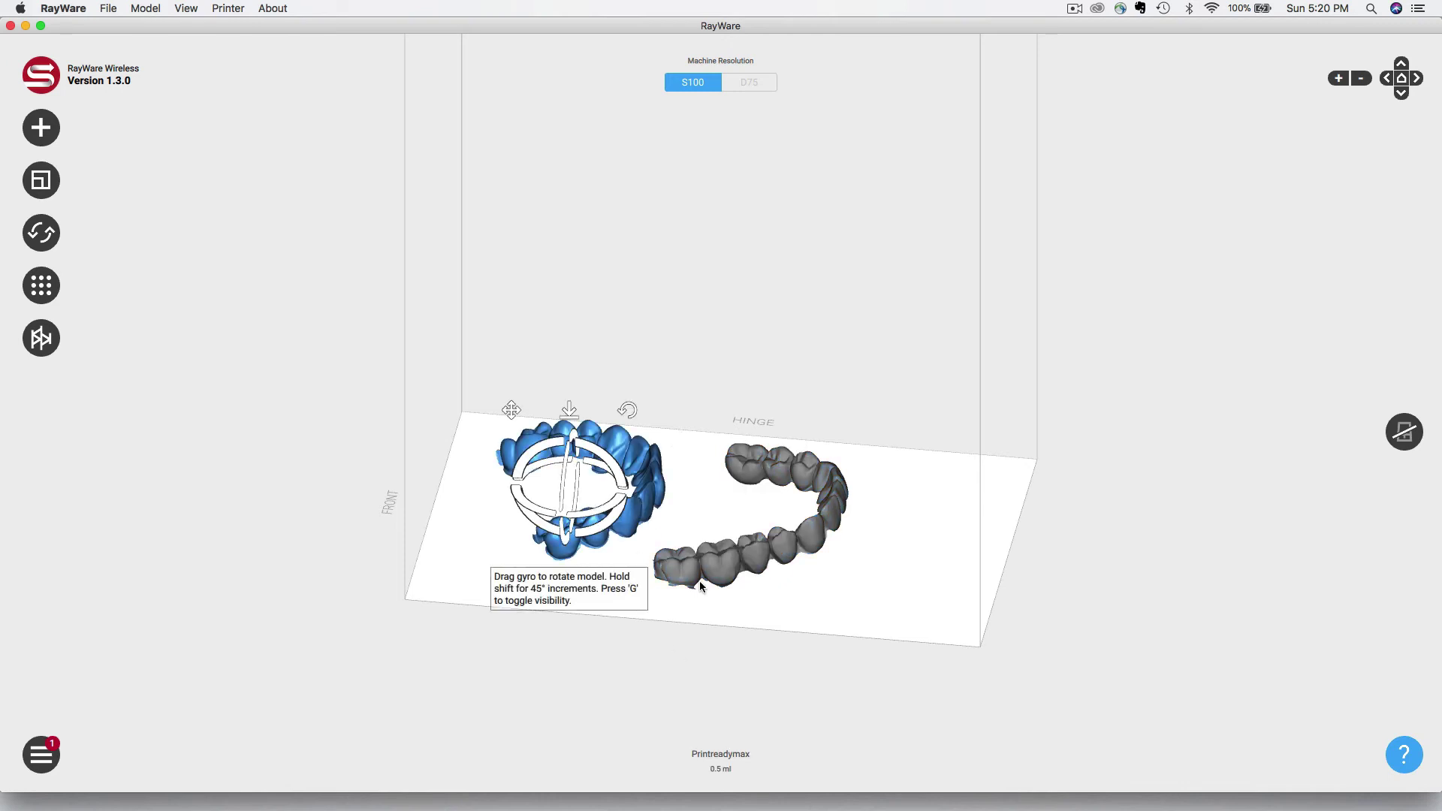
{"action": "left_click", "coordinate": [40, 336]}
{"action": "left_click", "coordinate": [128, 397]}
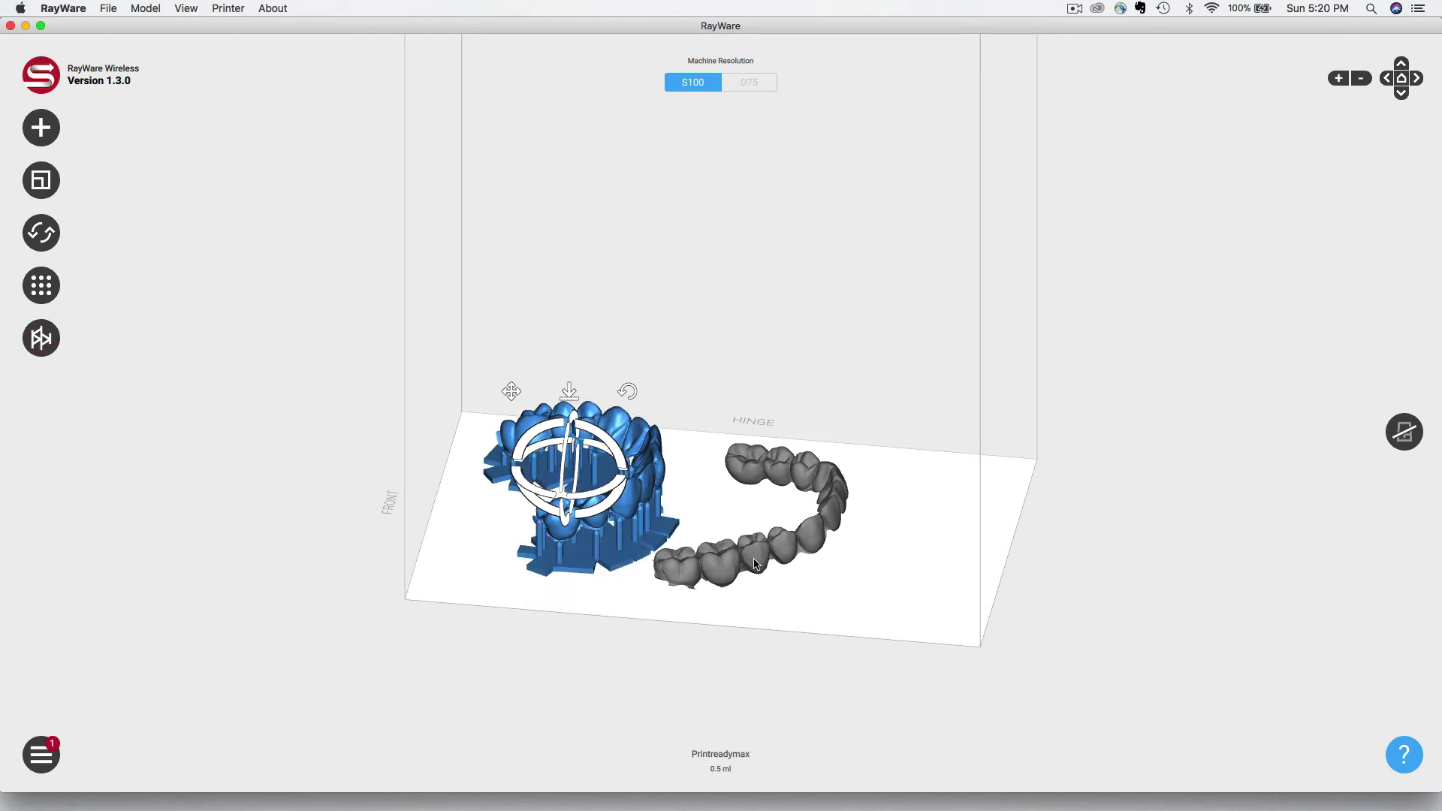
{"action": "left_click", "coordinate": [685, 558]}
{"action": "left_click", "coordinate": [44, 337]}
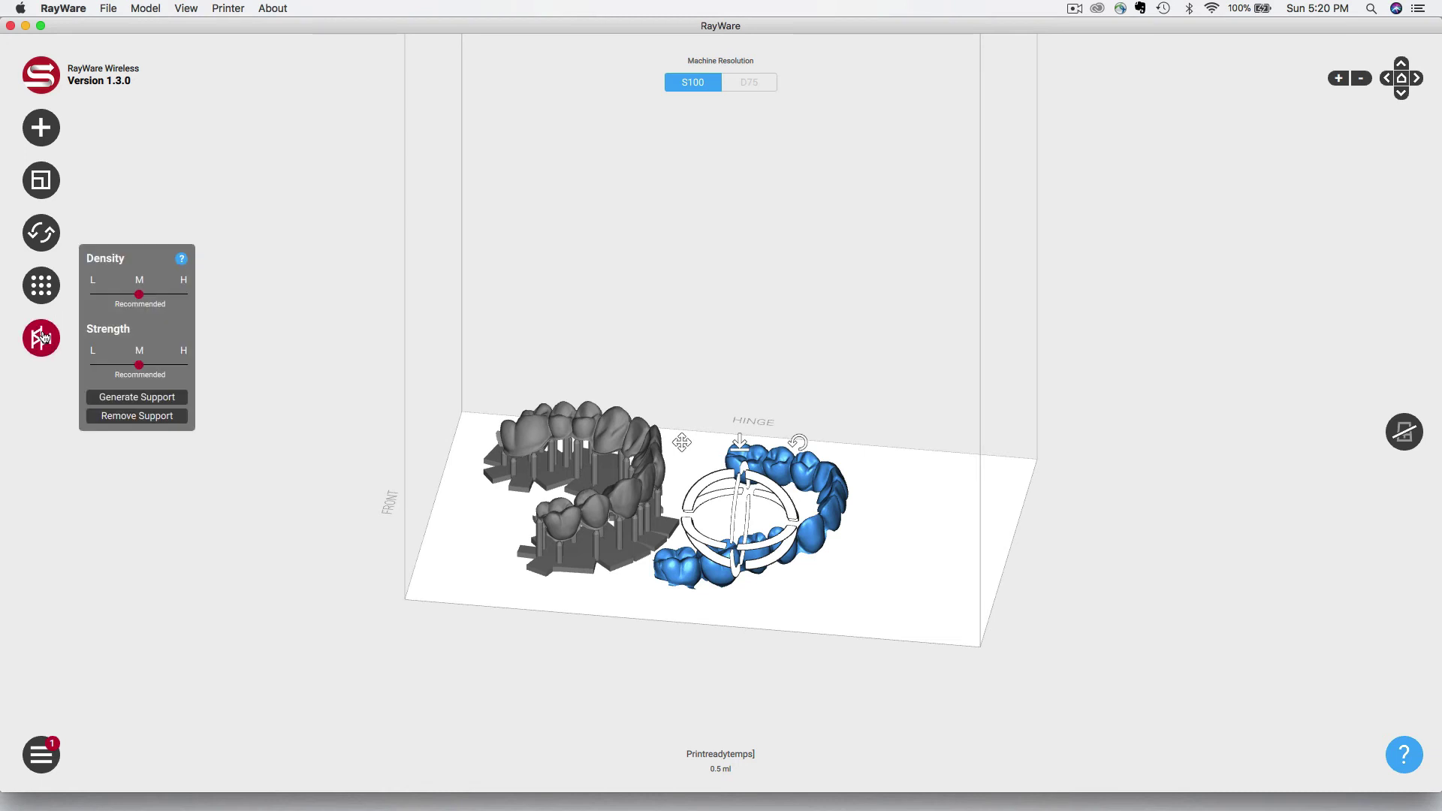
{"action": "left_click", "coordinate": [110, 400]}
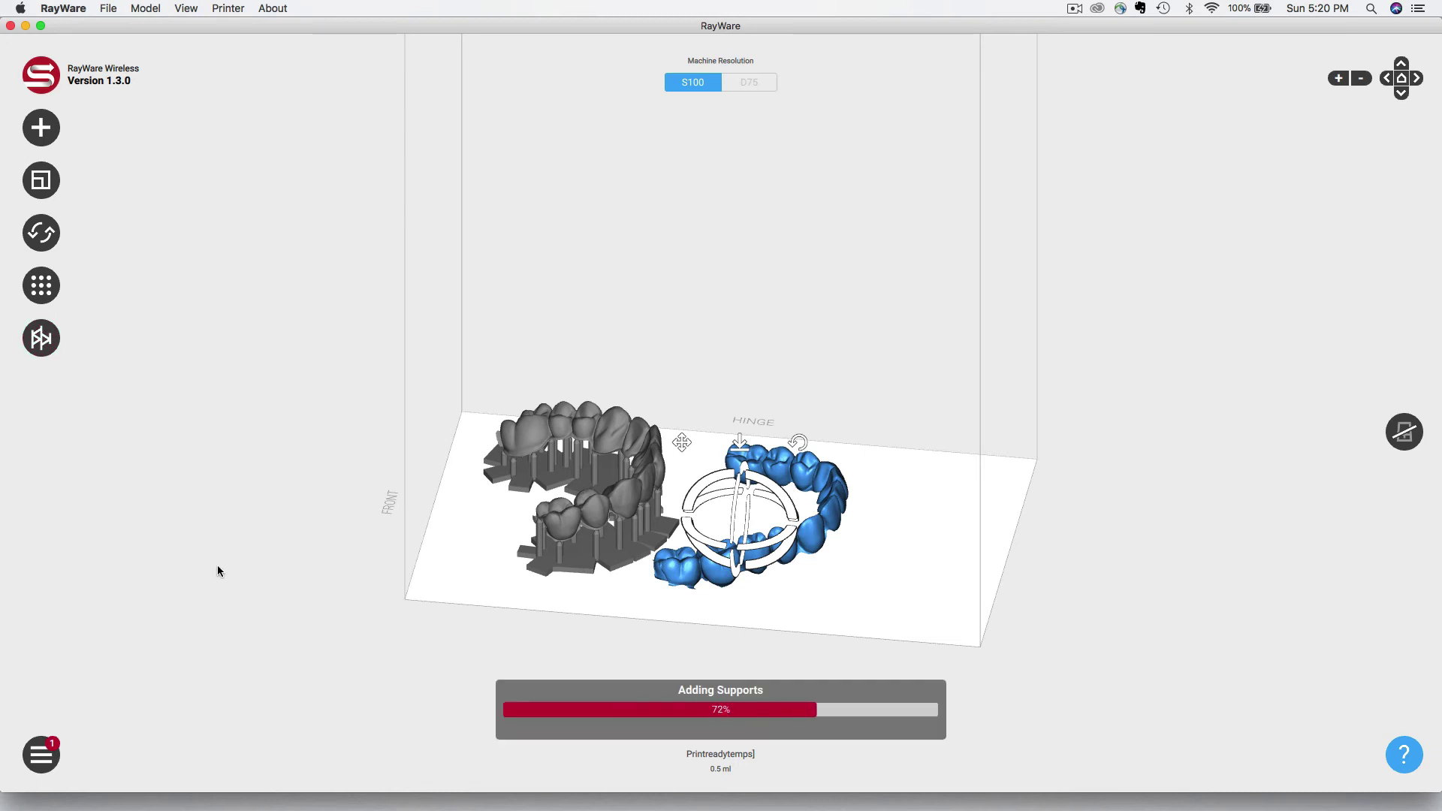
{"action": "left_click", "coordinate": [217, 567]}
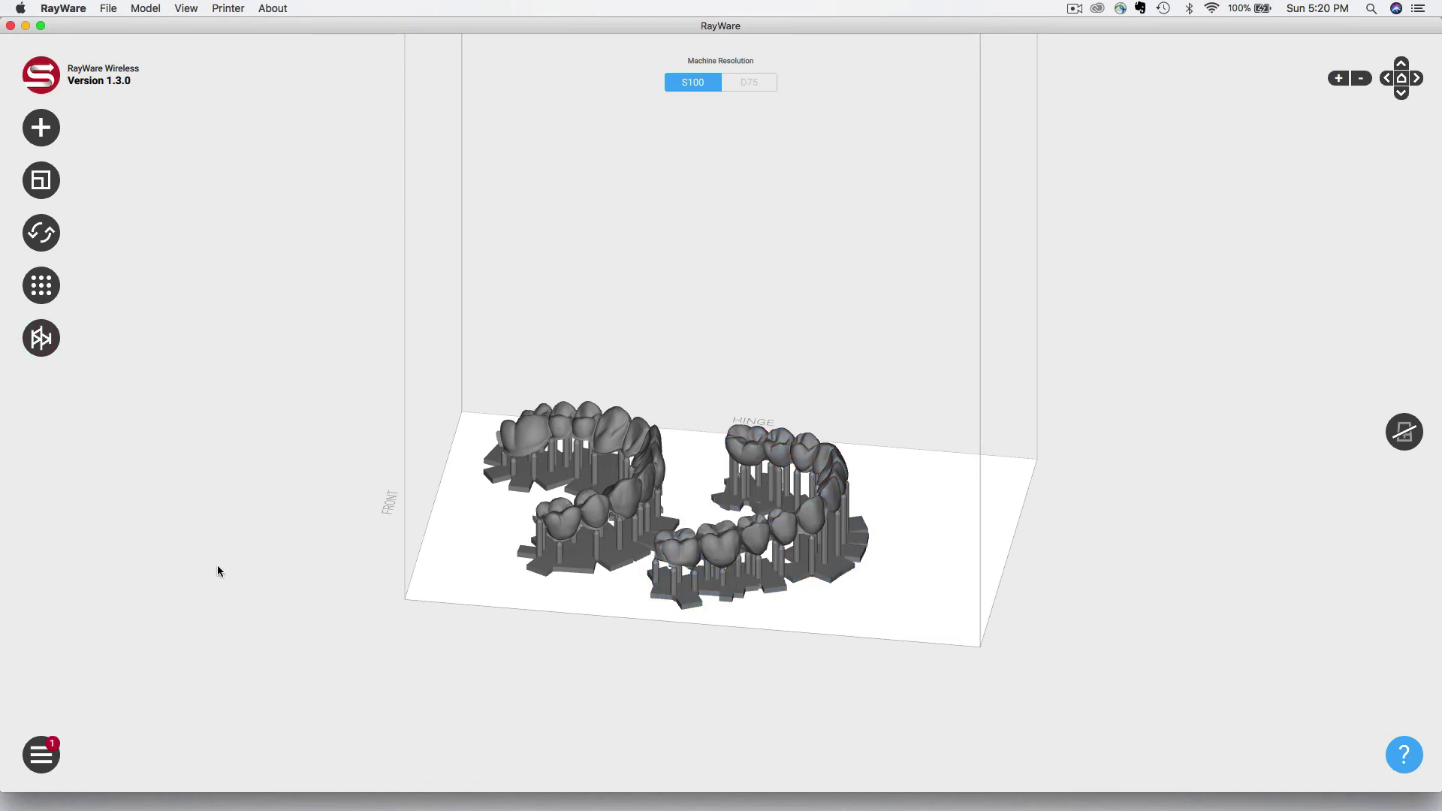
- Open the print settings for the supported arches
{"action": "left_click_drag", "start_coordinate": [228, 596], "coordinate": [178, 608]}
{"action": "left_click", "coordinate": [1386, 435]}
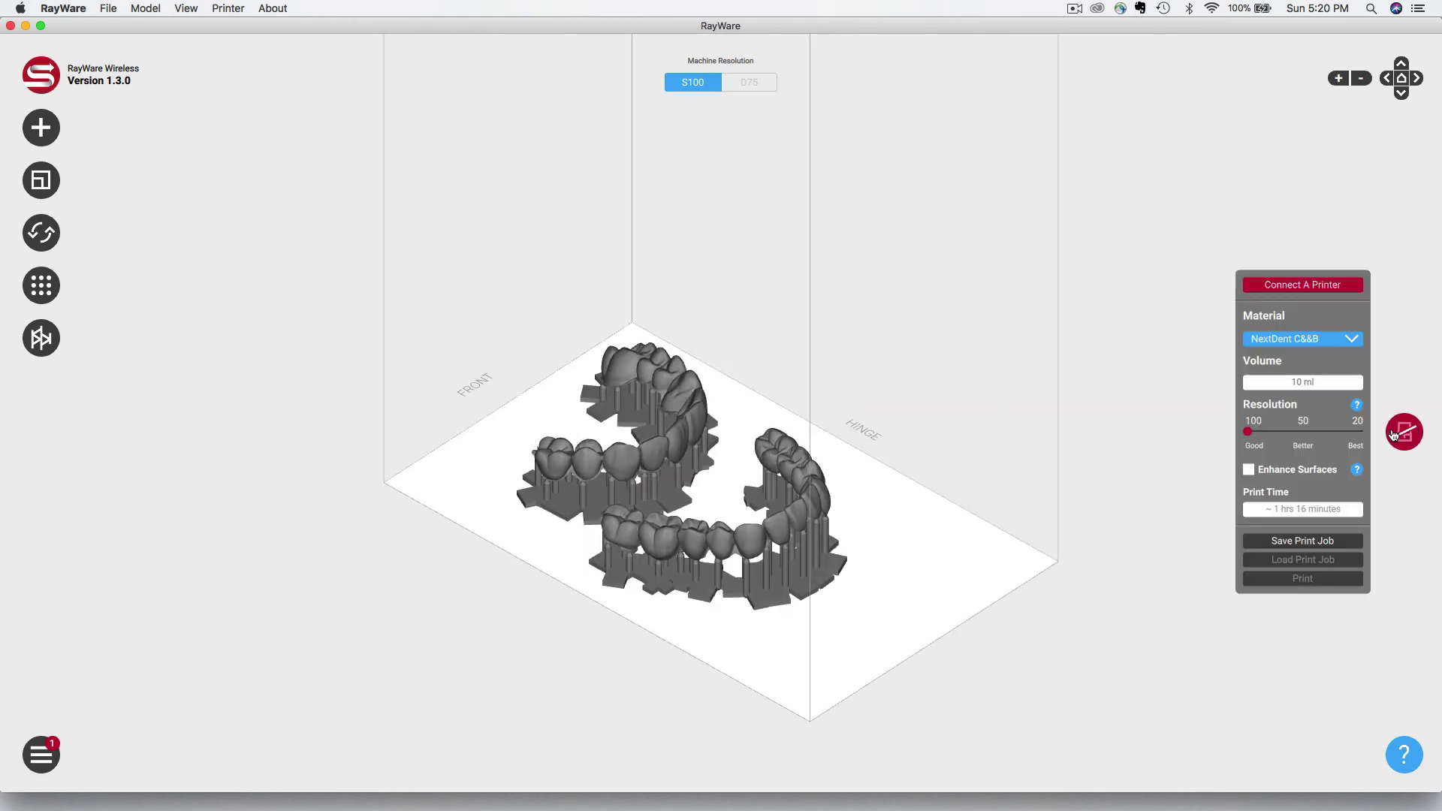